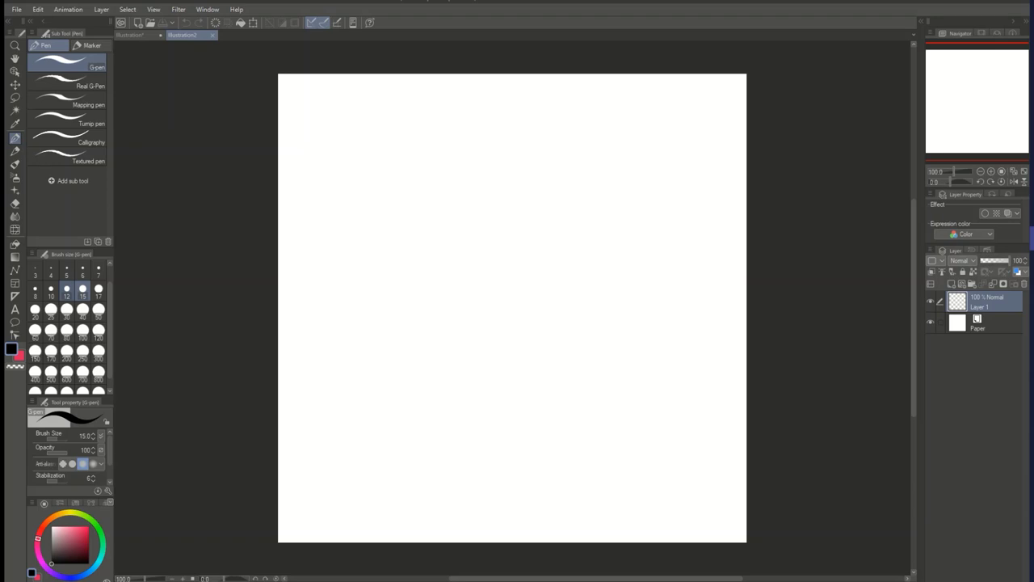
# - Draw a round head outline near the canvas's upper middle with the G-pen at brush size 10
pyautogui.click(67, 288)
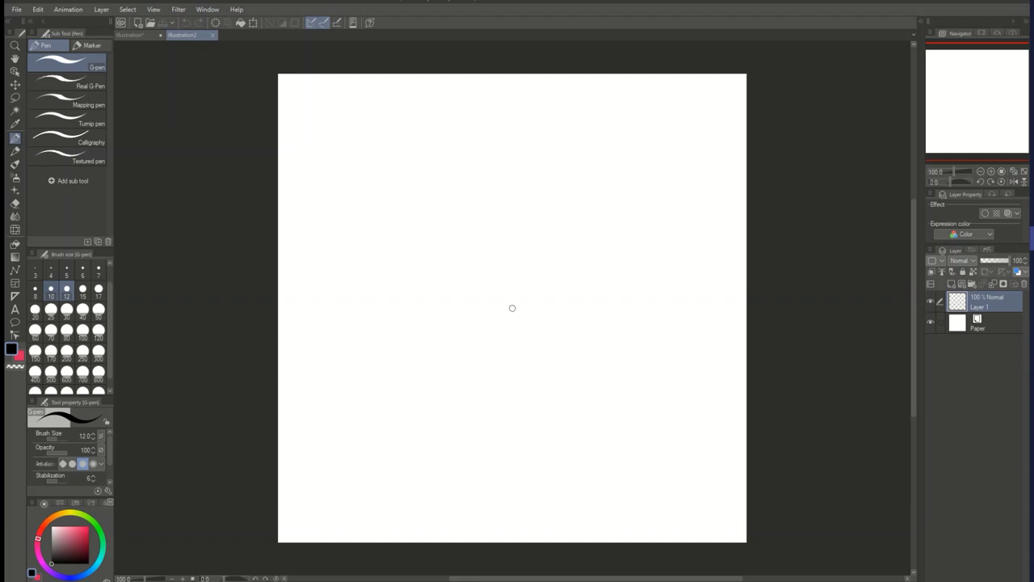
pyautogui.press('[')
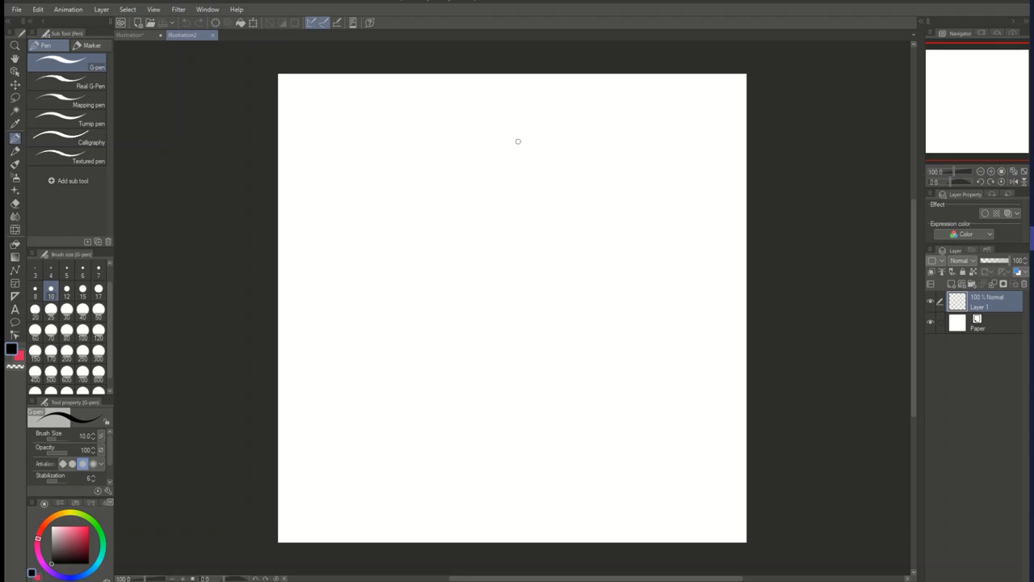
pyautogui.moveTo(510, 140)
pyautogui.mouseDown()
pyautogui.moveTo(514, 116)
pyautogui.moveTo(542, 110)
pyautogui.moveTo(559, 123)
pyautogui.moveTo(559, 147)
pyautogui.moveTo(540, 157)
pyautogui.moveTo(518, 143)
pyautogui.mouseUp()
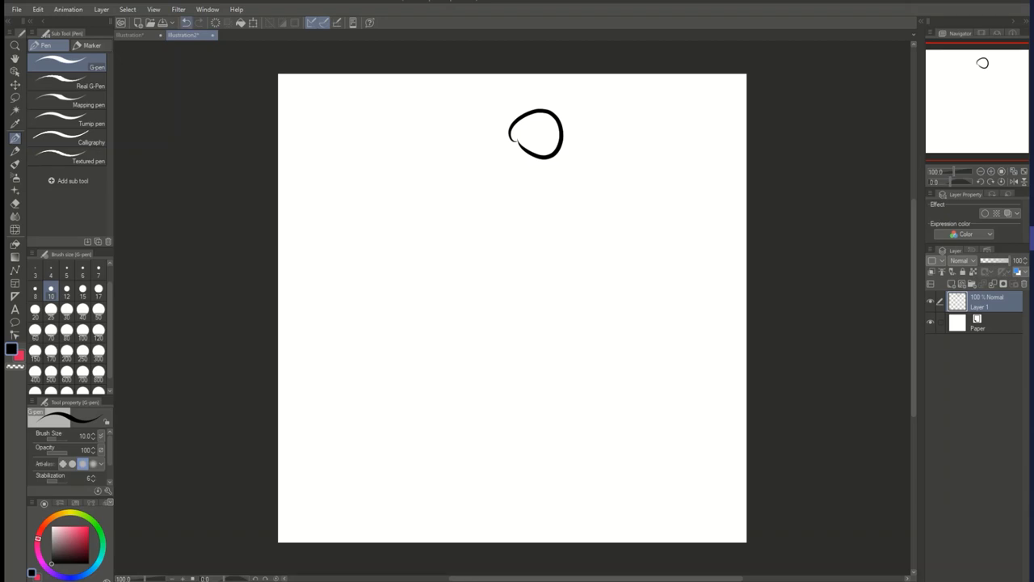
pyautogui.click(186, 23)
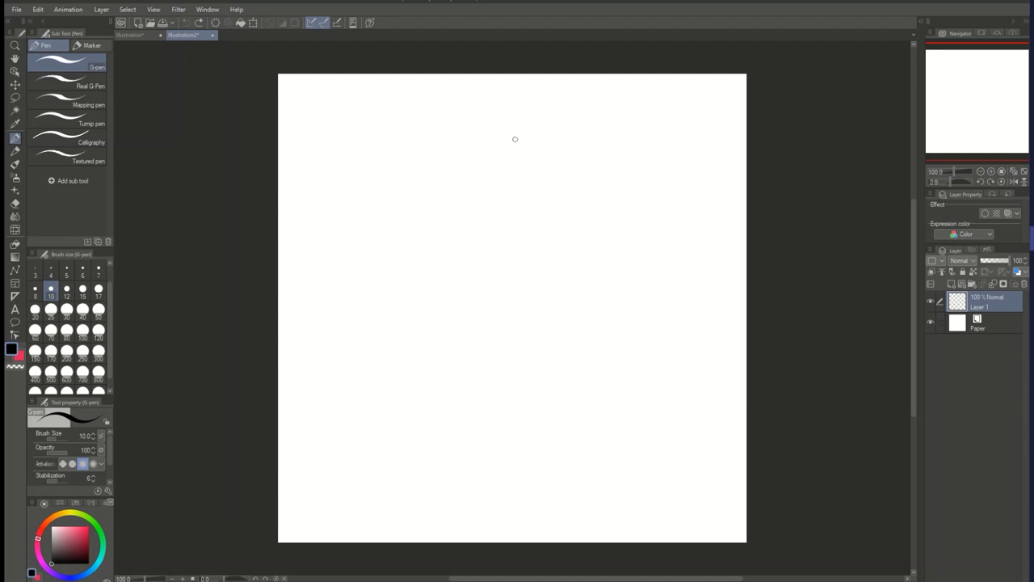
pyautogui.moveTo(508, 138)
pyautogui.mouseDown()
pyautogui.moveTo(509, 113)
pyautogui.moveTo(533, 93)
pyautogui.moveTo(563, 120)
pyautogui.moveTo(553, 146)
pyautogui.moveTo(526, 157)
pyautogui.moveTo(505, 120)
pyautogui.mouseUp()
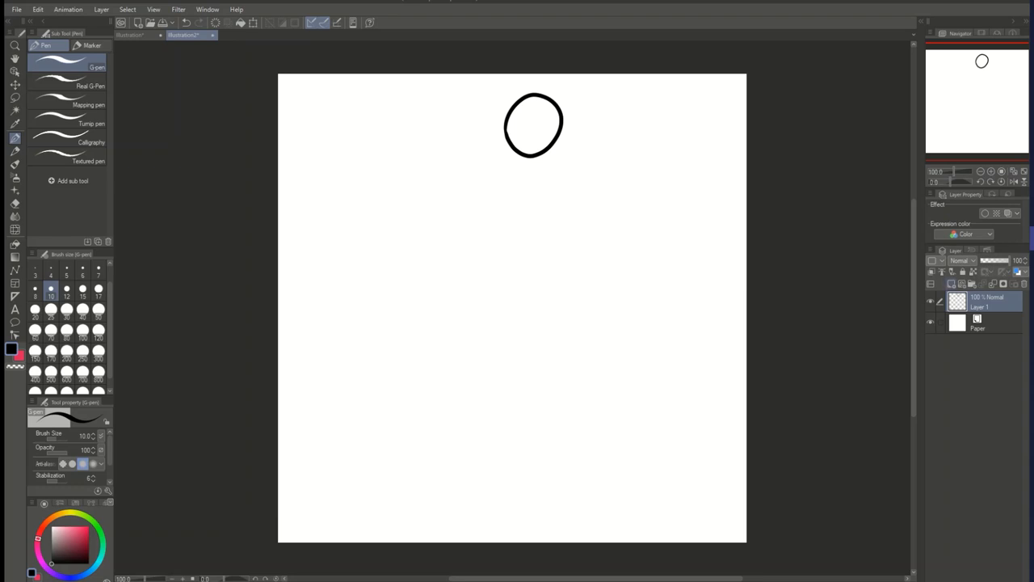
# - Add a new layer and draw a short, slightly curved spine line running down from the bottom of the head
pyautogui.click(951, 284)
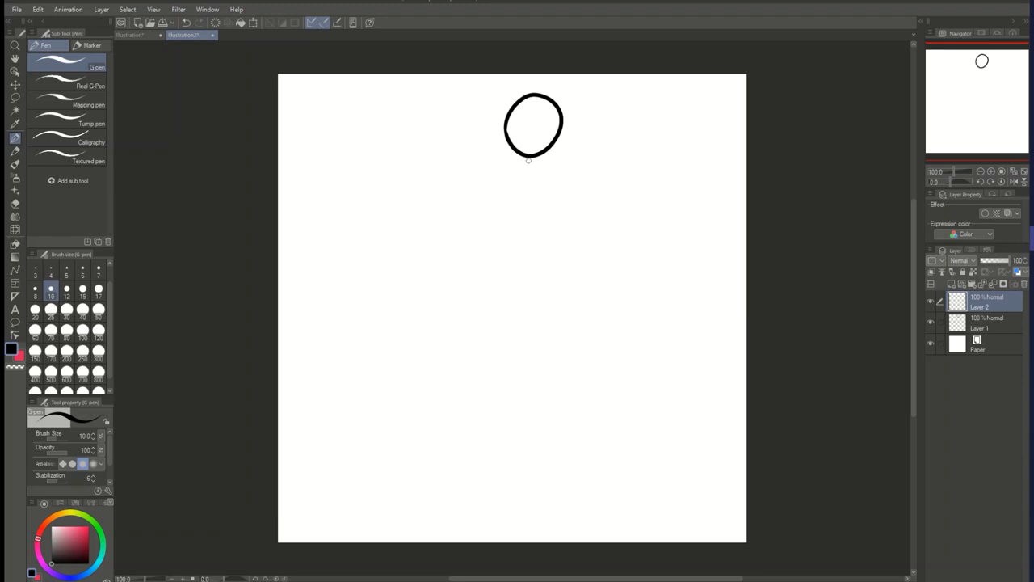
pyautogui.moveTo(529, 160)
pyautogui.mouseDown()
pyautogui.moveTo(555, 330)
pyautogui.moveTo(553, 454)
pyautogui.mouseUp()
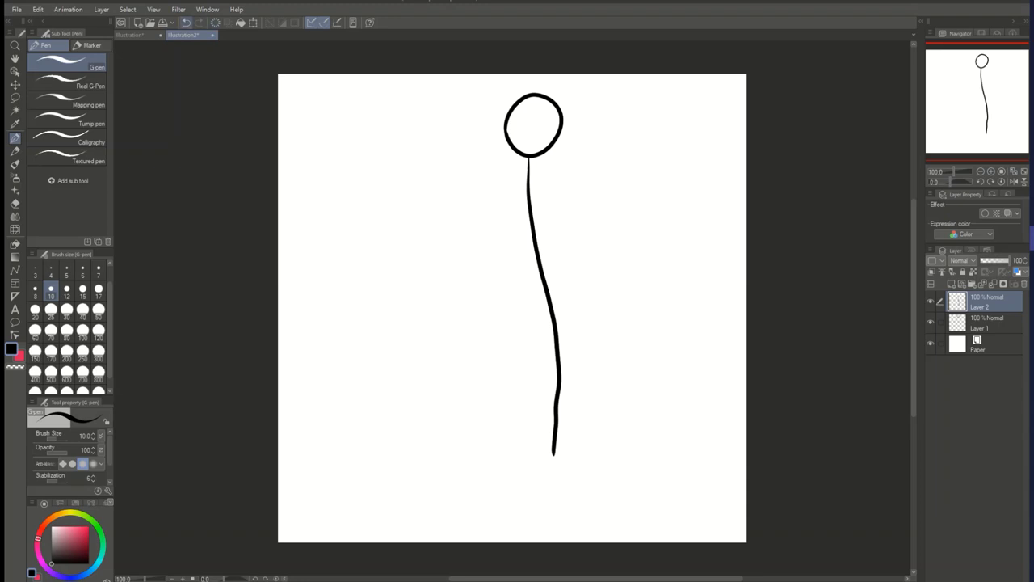
pyautogui.click(185, 22)
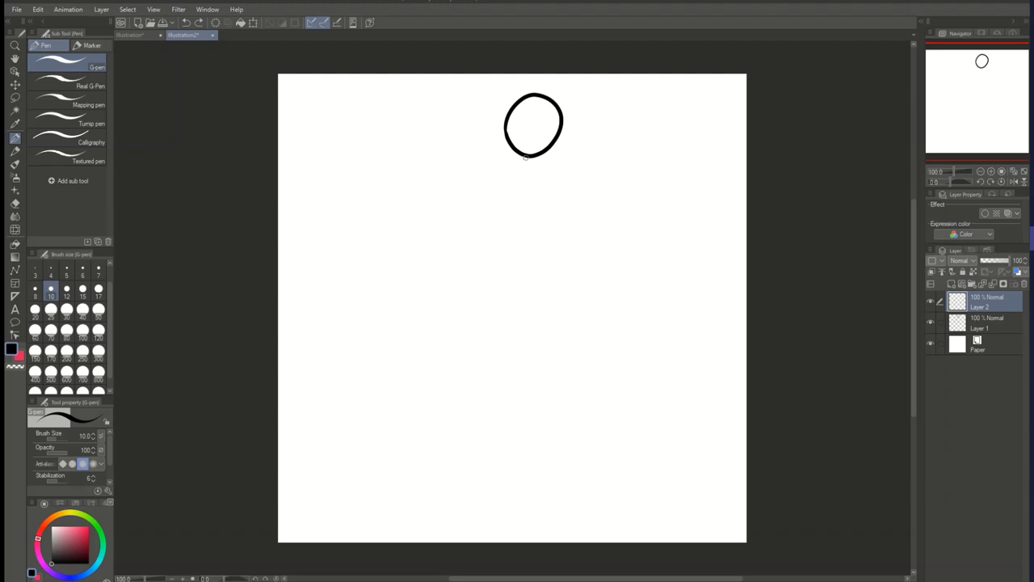
pyautogui.moveTo(525, 155); pyautogui.dragTo(547, 277)
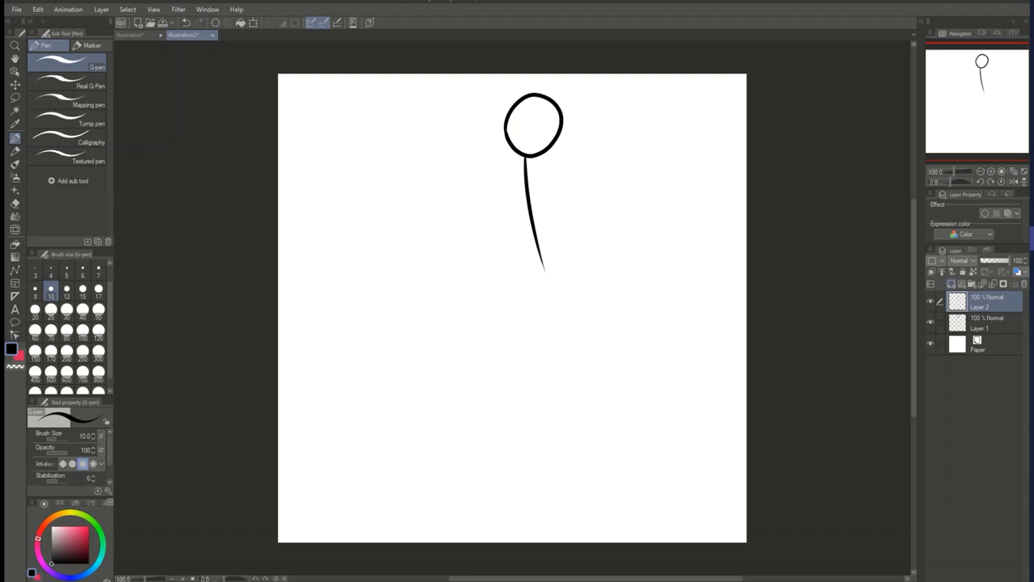
# - Add another layer and draw a short horizontal shoulder line across the upper part of the spine
pyautogui.click(951, 284)
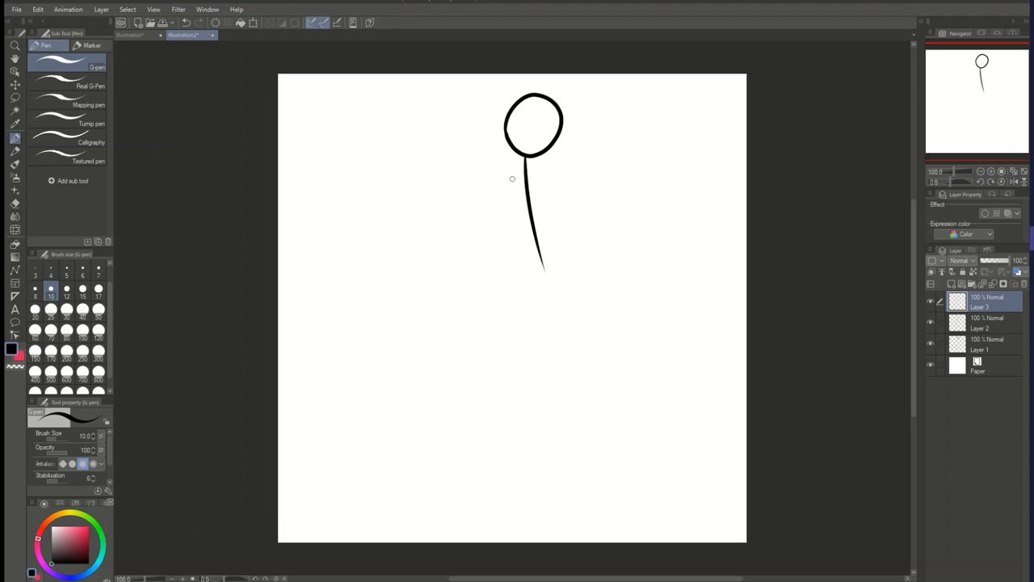
pyautogui.moveTo(506, 177); pyautogui.dragTo(568, 172)
pyautogui.click(185, 22)
pyautogui.moveTo(507, 182); pyautogui.dragTo(544, 182)
# - Draw a bent arm from the left end of the shoulder line down to an elbow and back to the lower spine
pyautogui.moveTo(505, 183)
pyautogui.mouseDown()
pyautogui.moveTo(478, 261)
pyautogui.moveTo(543, 264)
pyautogui.mouseUp()
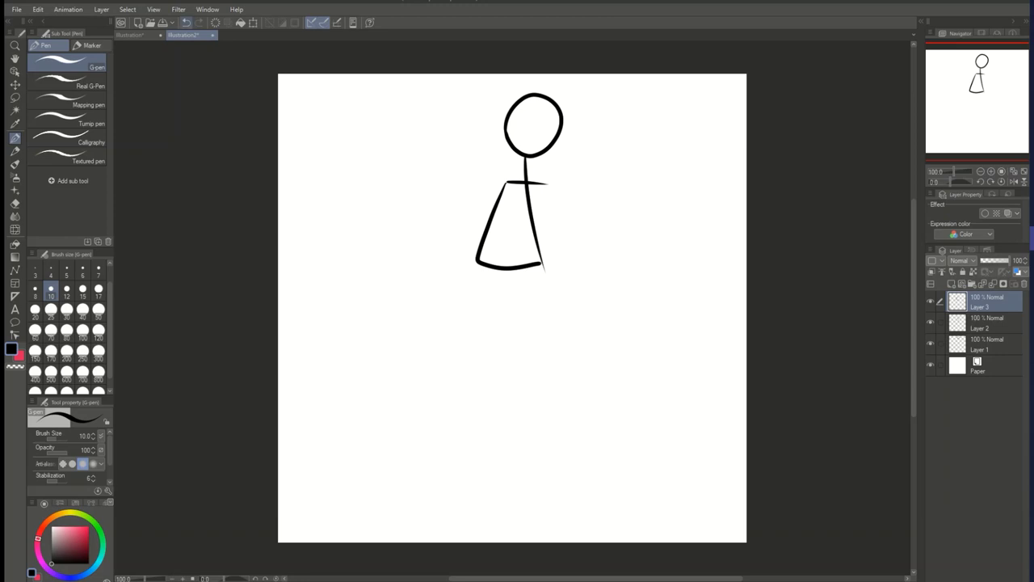
pyautogui.click(186, 22)
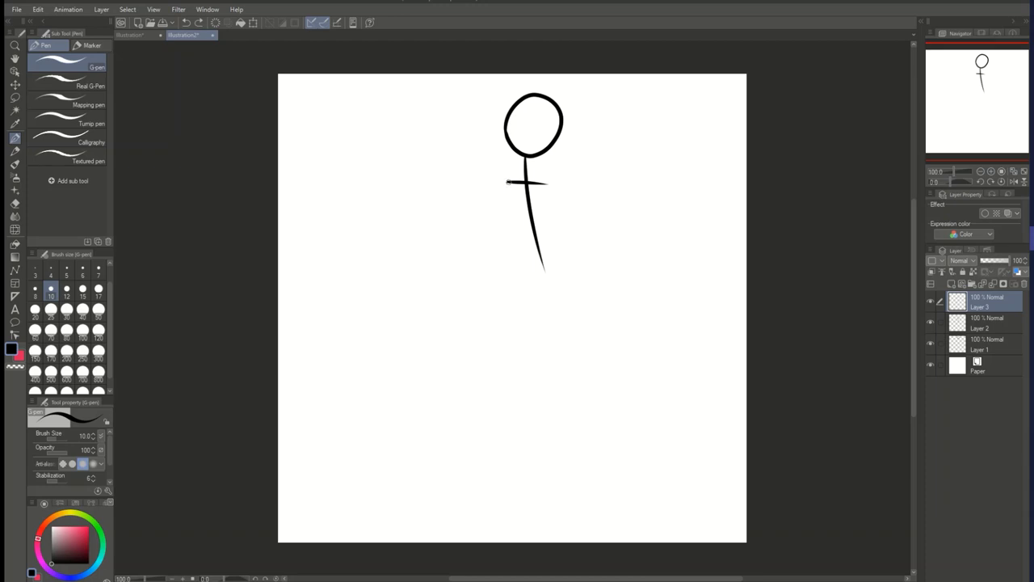
pyautogui.moveTo(507, 182)
pyautogui.mouseDown()
pyautogui.moveTo(476, 243)
pyautogui.moveTo(480, 272)
pyautogui.mouseUp()
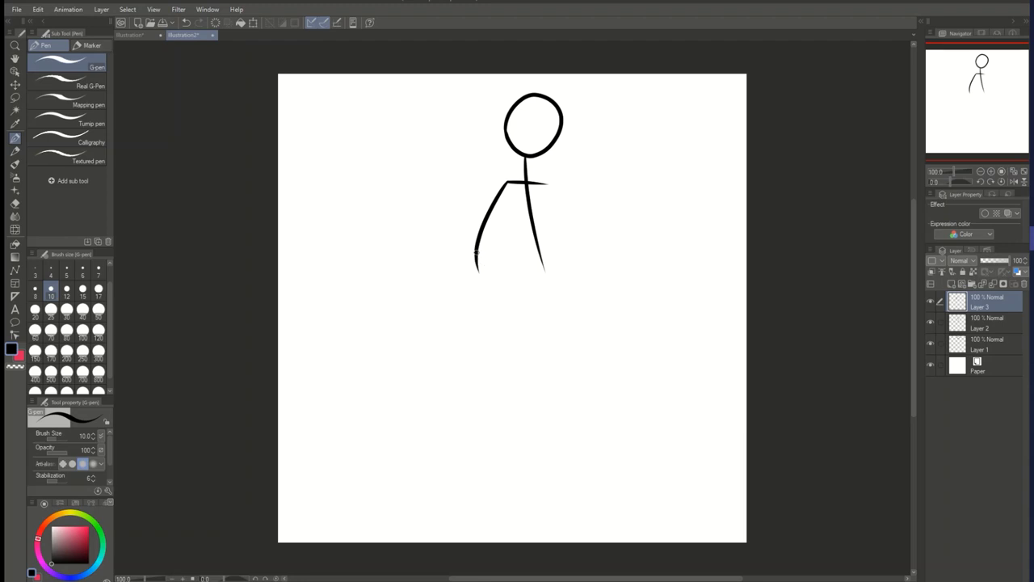
pyautogui.moveTo(476, 254); pyautogui.dragTo(549, 263)
# - Clean up the left arm's elbow so the upper arm and forearm strokes meet in a smooth rounded corner
pyautogui.click(14, 203)
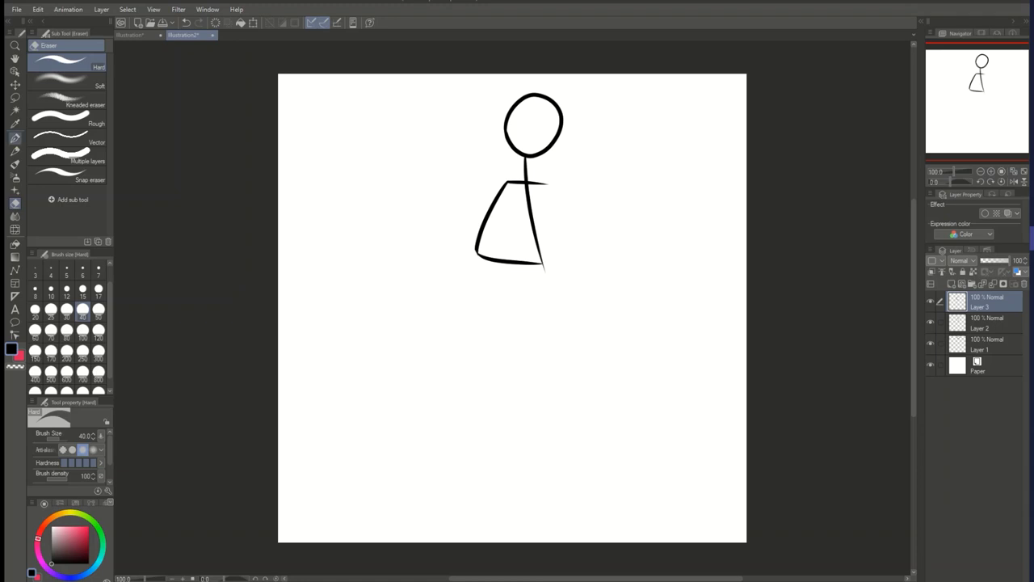
pyautogui.click(14, 137)
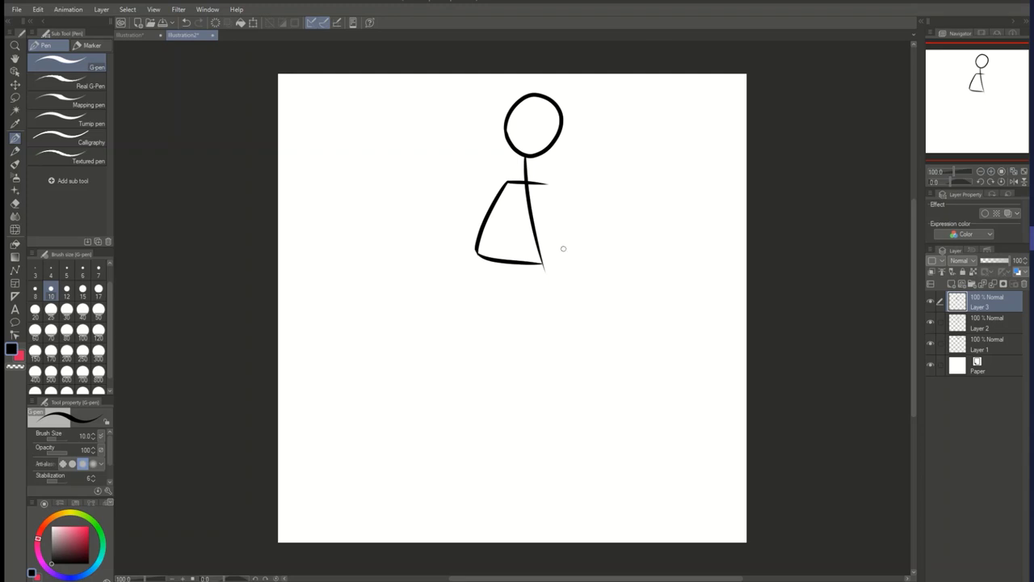
pyautogui.scroll(3, 564, 248)
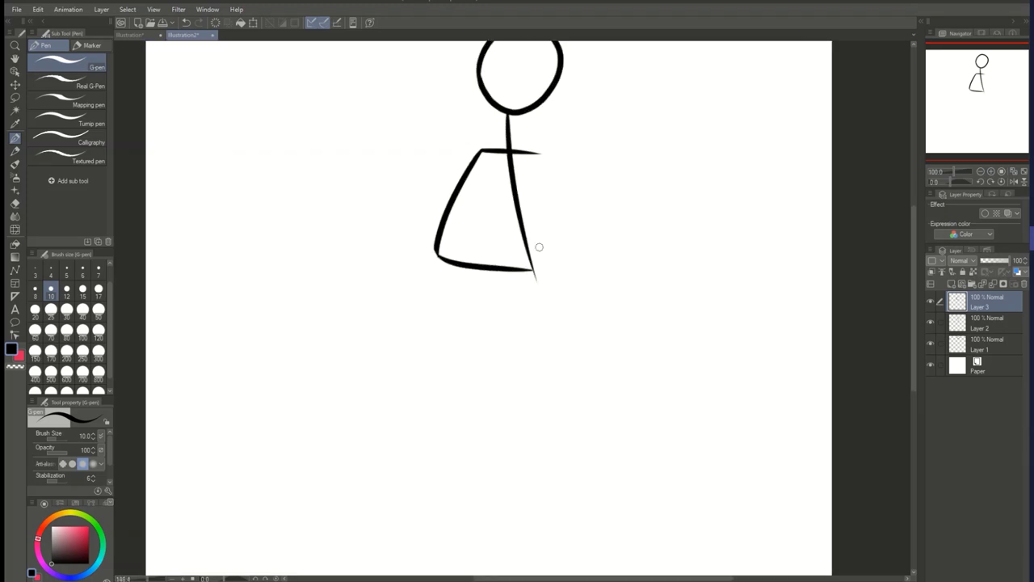
pyautogui.scroll(4, 492, 243)
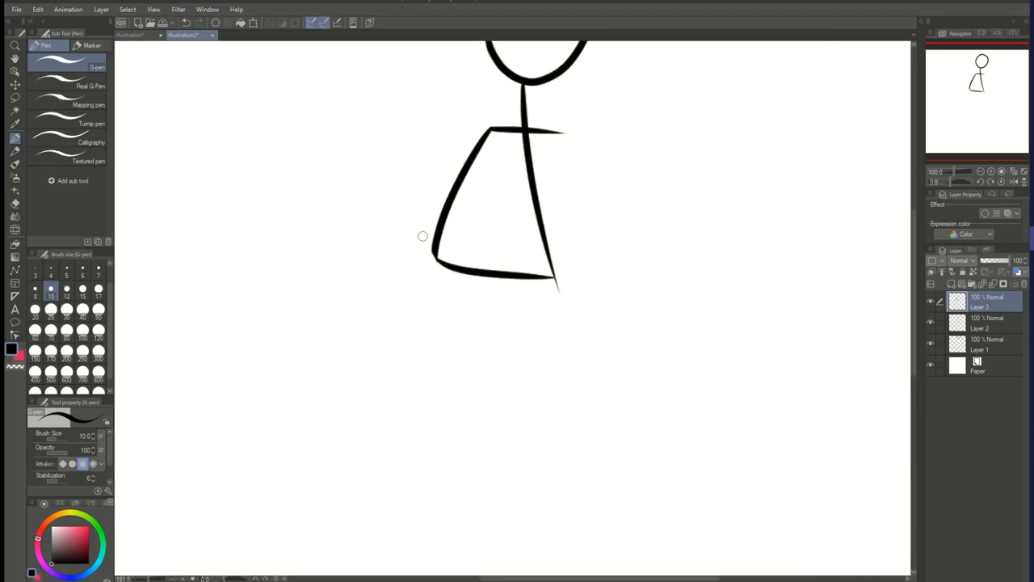
pyautogui.scroll(4, 398, 231)
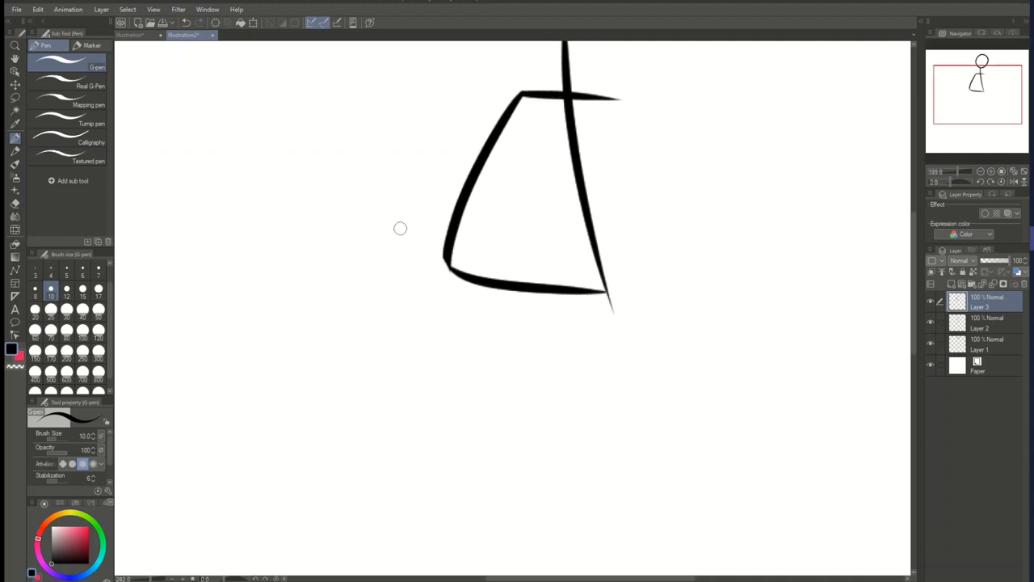
pyautogui.scroll(2, 400, 228)
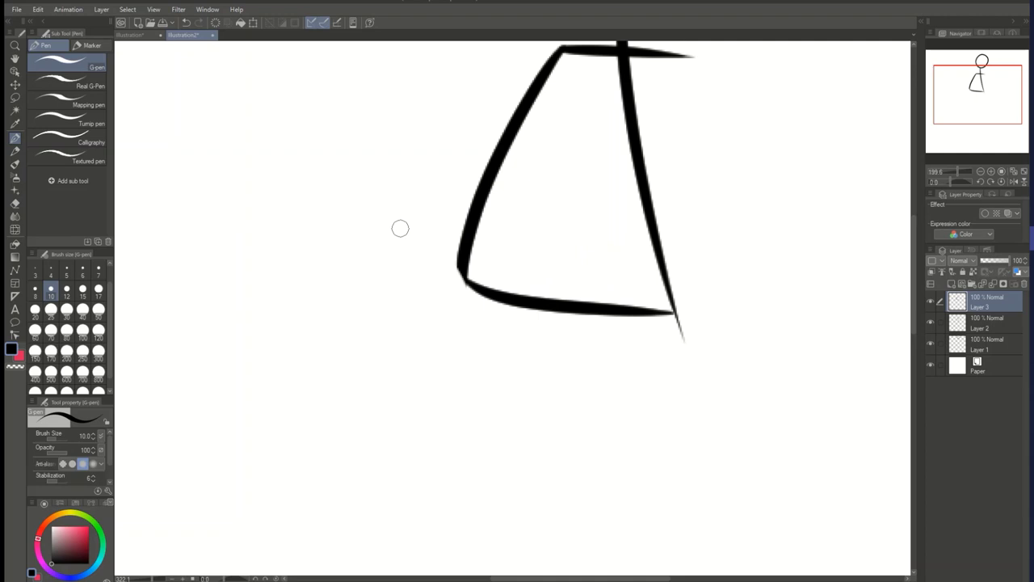
pyautogui.scroll(1, 400, 228)
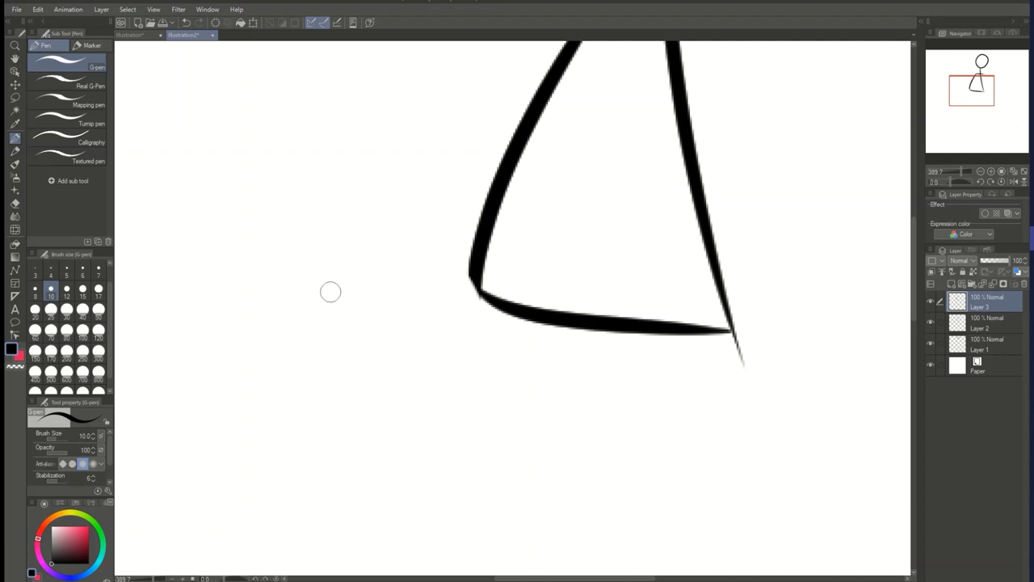
pyautogui.scroll(1, 427, 301)
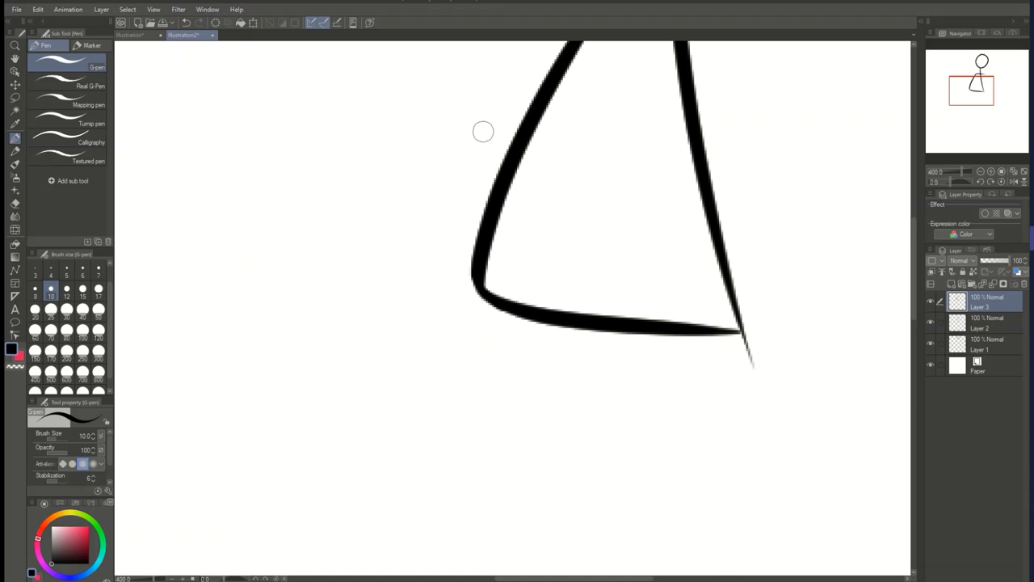
# - Hide and reshow the layer holding the shoulders and bent arm to check which strokes it contains
pyautogui.scroll(-3, 478, 143)
pyautogui.scroll(-1, 466, 258)
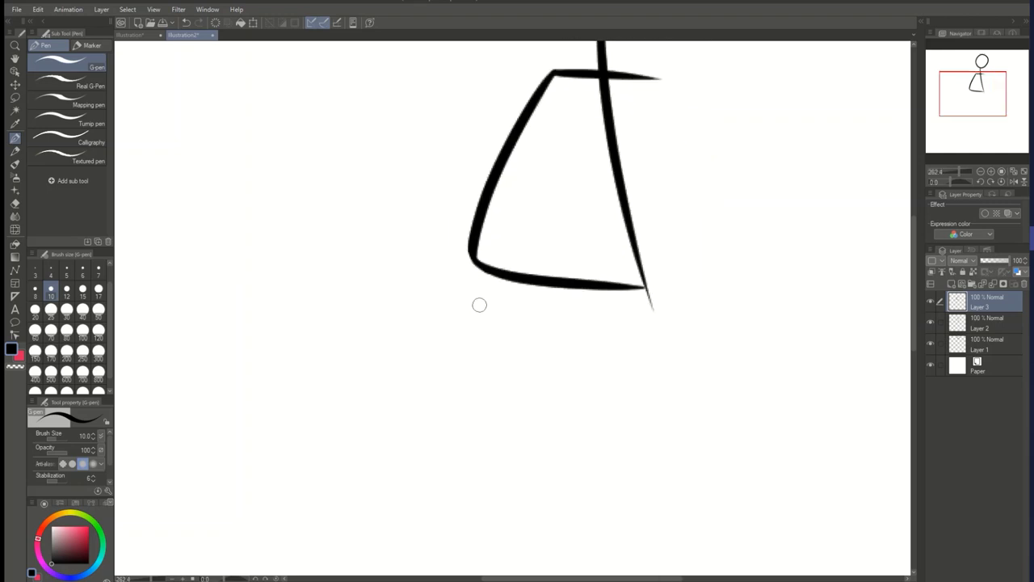
pyautogui.scroll(-3, 479, 305)
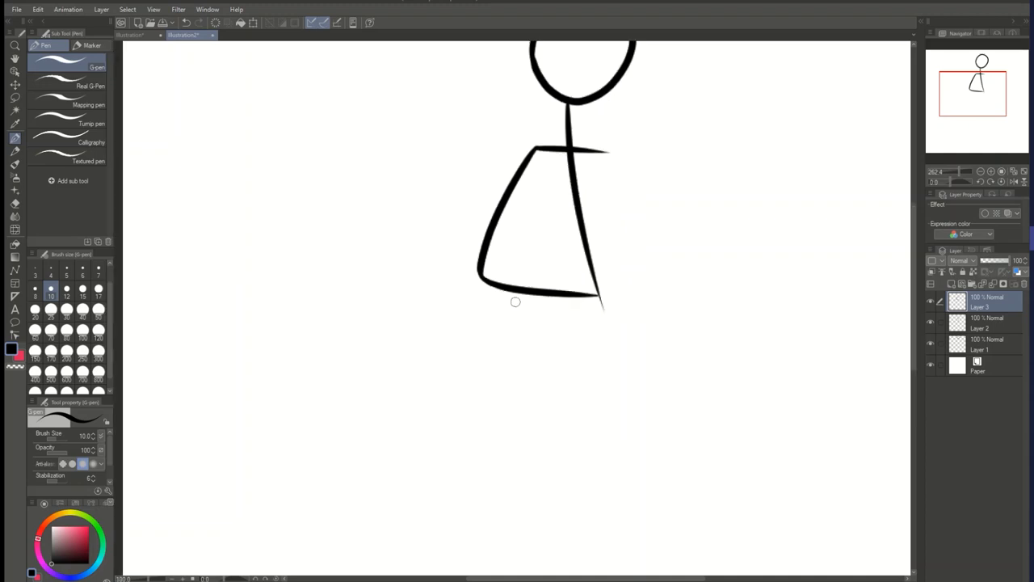
pyautogui.scroll(-2, 644, 219)
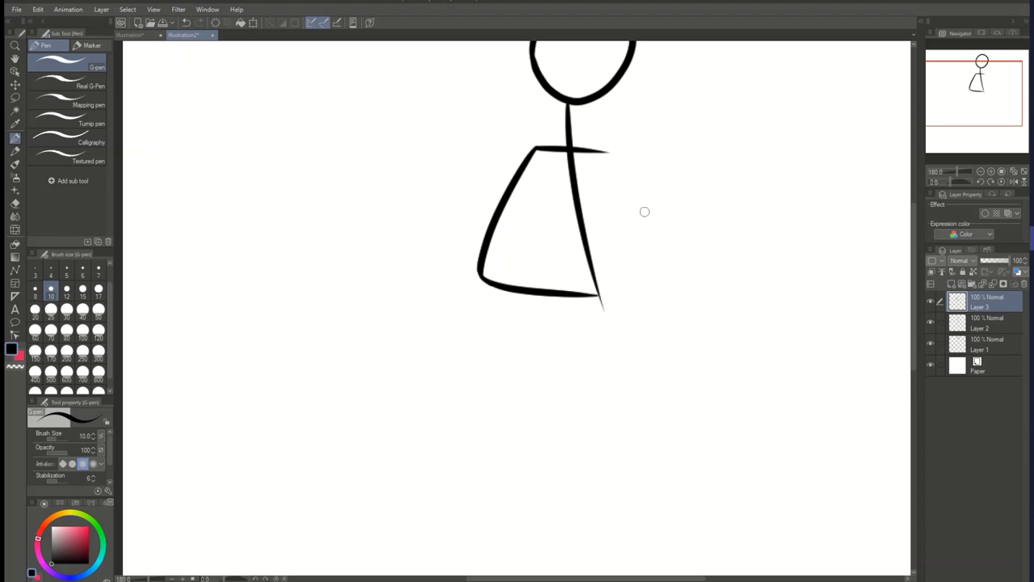
pyautogui.scroll(-2, 644, 212)
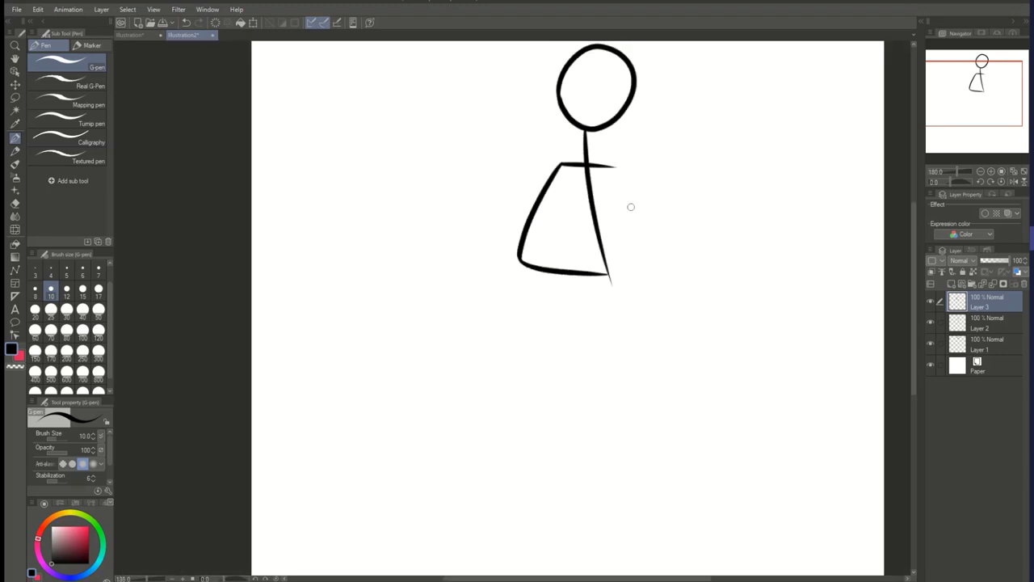
pyautogui.scroll(-1, 643, 200)
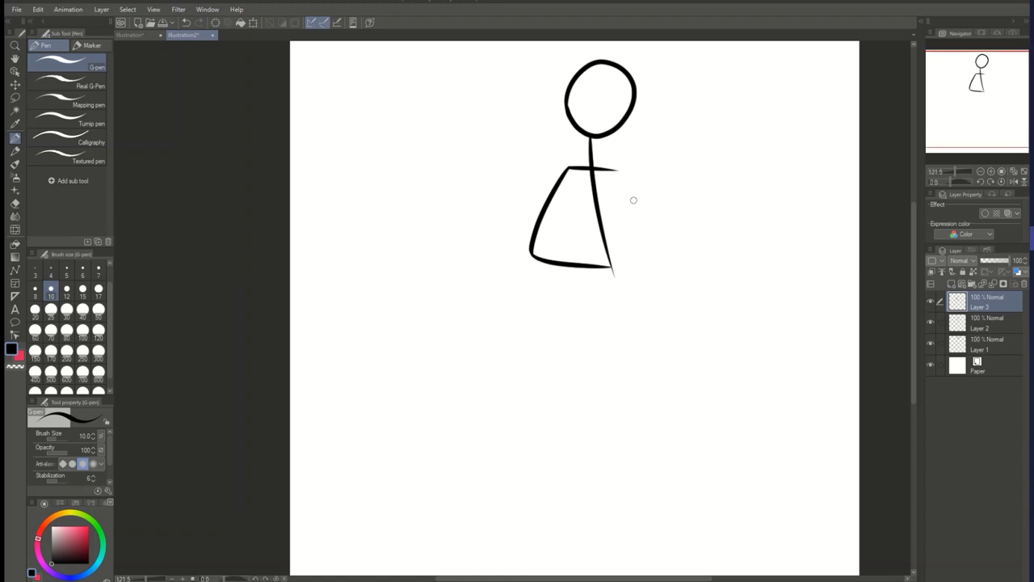
pyautogui.scroll(-3, 634, 200)
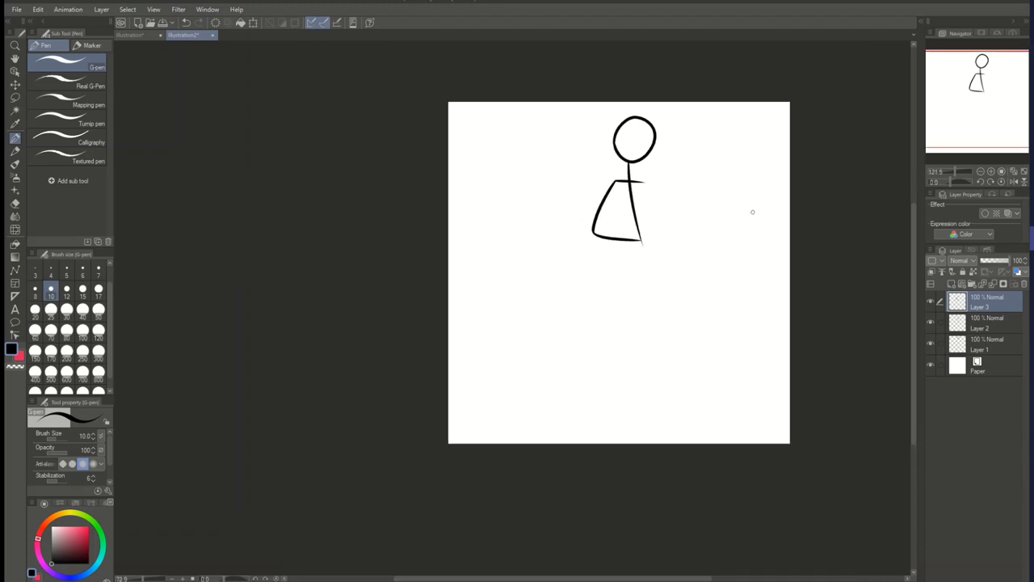
pyautogui.scroll(4, 765, 226)
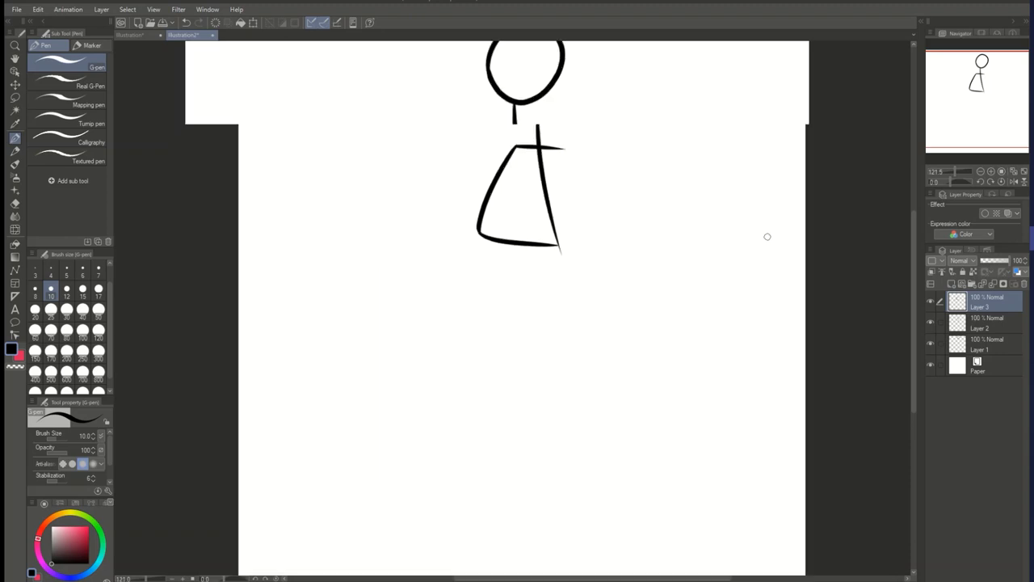
pyautogui.scroll(1, 769, 236)
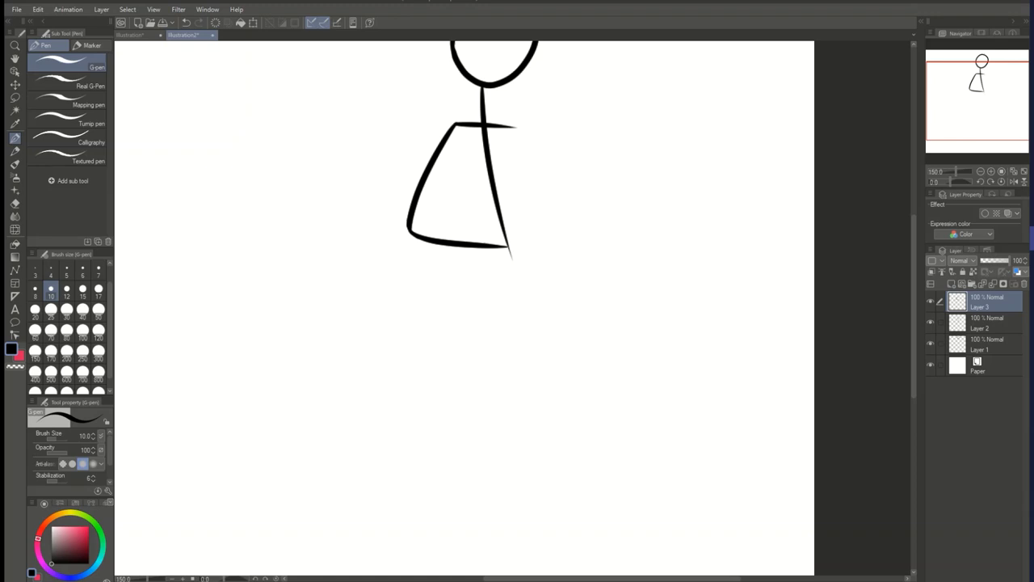
pyautogui.click(930, 301)
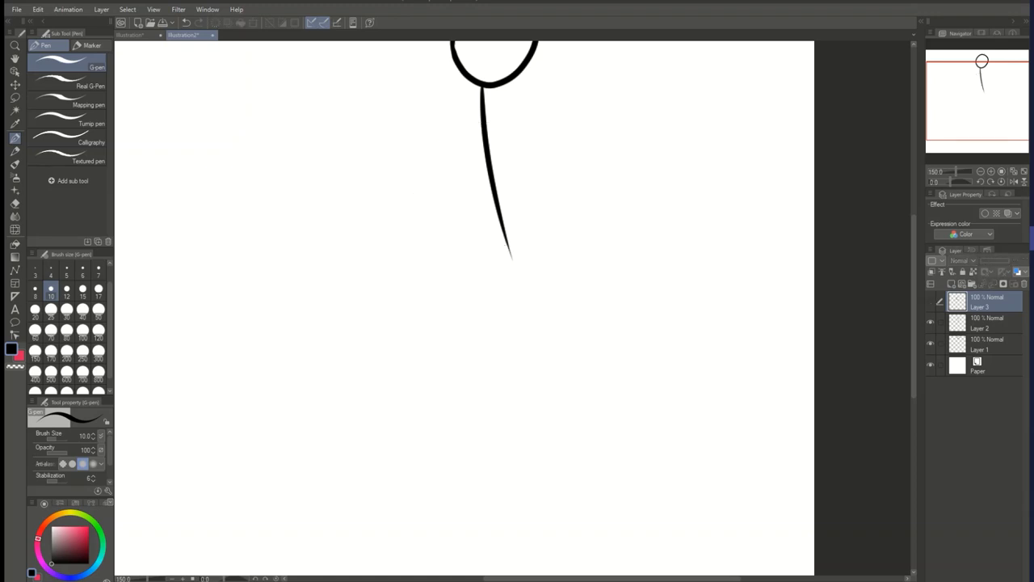
pyautogui.moveTo(516, 127)
pyautogui.mouseDown()
pyautogui.moveTo(408, 230)
pyautogui.moveTo(509, 246)
pyautogui.mouseUp()
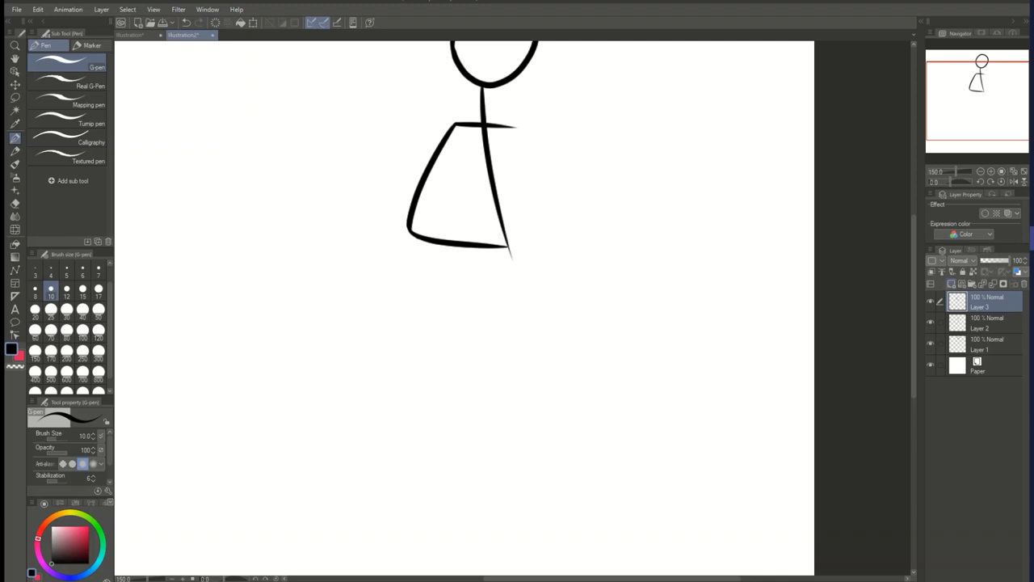
# - Add a new layer and draw the raised right arm, with the upper arm sloping out from the shoulder and the forearm pointing up
pyautogui.click(951, 284)
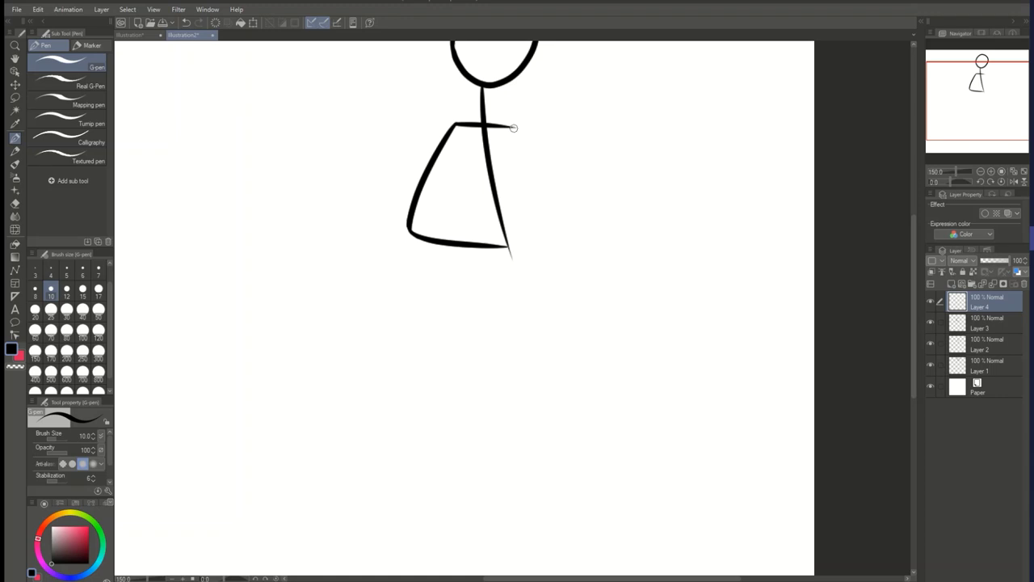
pyautogui.moveTo(515, 130)
pyautogui.mouseDown()
pyautogui.moveTo(566, 168)
pyautogui.moveTo(630, 190)
pyautogui.moveTo(582, 77)
pyautogui.mouseUp()
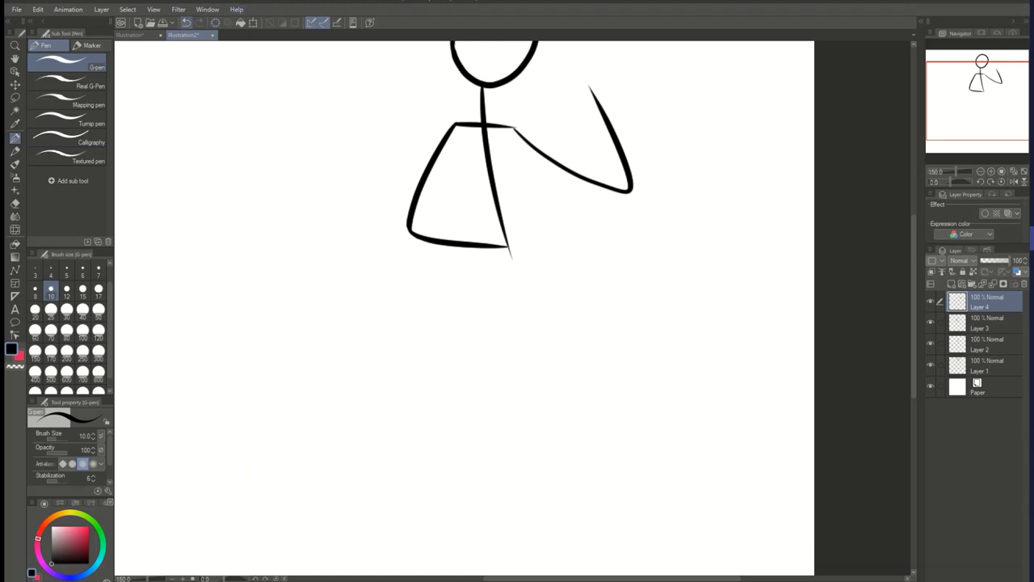
pyautogui.hotkey('ctrl', 'z')
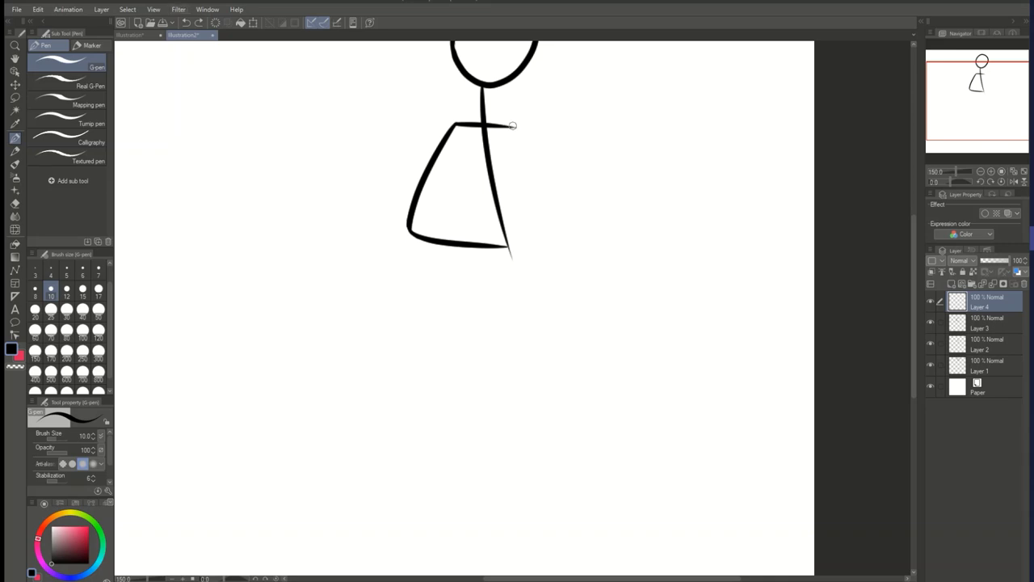
pyautogui.moveTo(513, 127); pyautogui.dragTo(598, 167)
pyautogui.moveTo(573, 78); pyautogui.dragTo(589, 167)
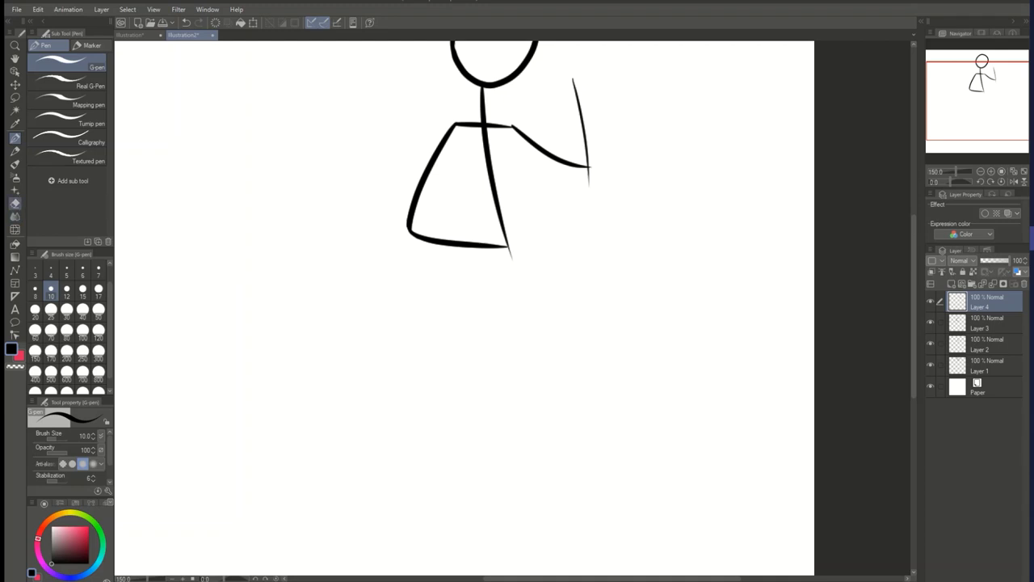
# - Erase the overshoot below the raised arm's elbow and start the hand with a thick bar at the wrist and two short finger strokes
pyautogui.click(14, 202)
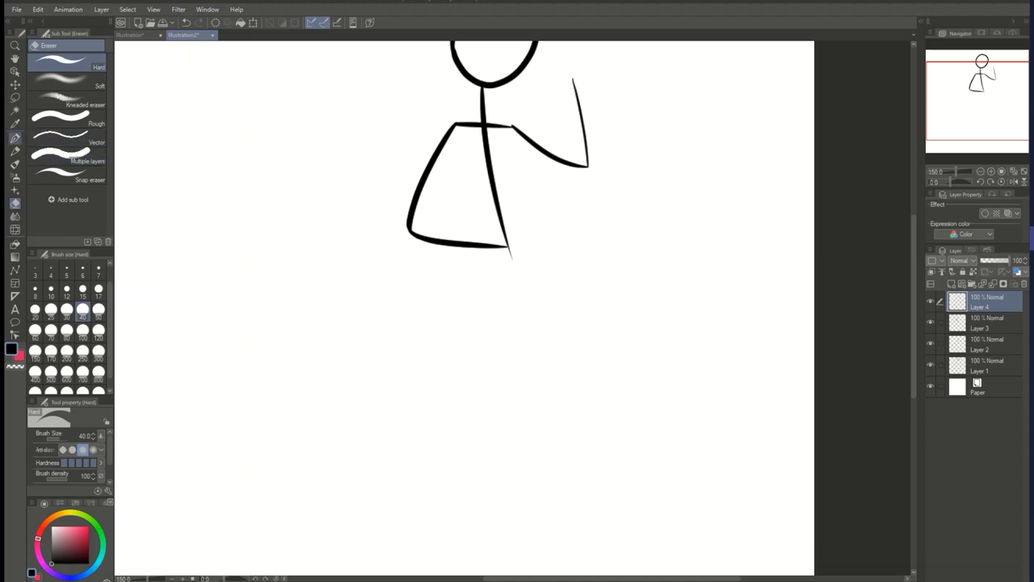
pyautogui.click(14, 138)
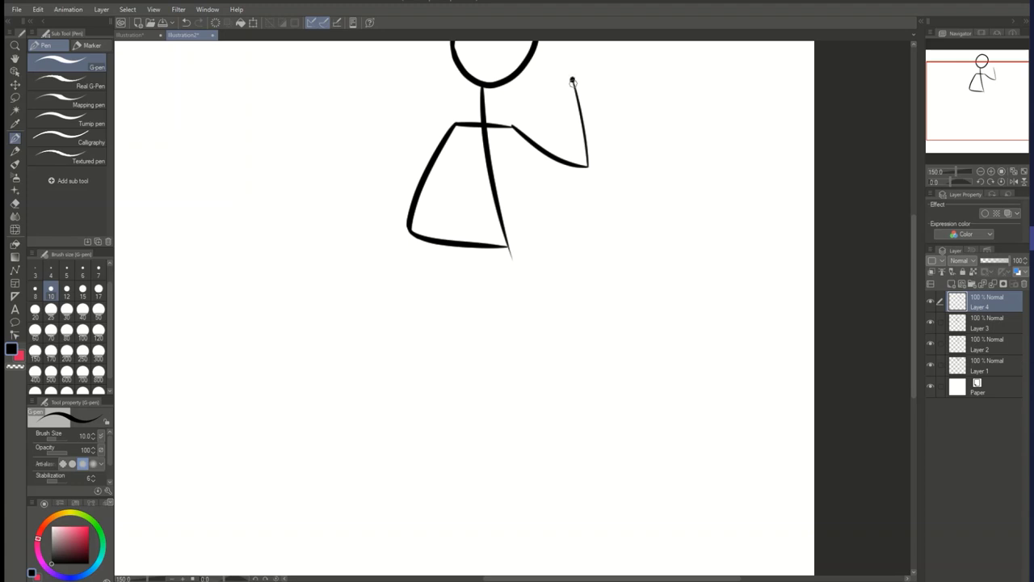
pyautogui.click(572, 80)
pyautogui.moveTo(572, 80)
pyautogui.mouseDown()
pyautogui.moveTo(544, 90)
pyautogui.moveTo(578, 74)
pyautogui.mouseUp()
pyautogui.moveTo(574, 73); pyautogui.dragTo(575, 40)
pyautogui.moveTo(550, 53); pyautogui.dragTo(560, 68)
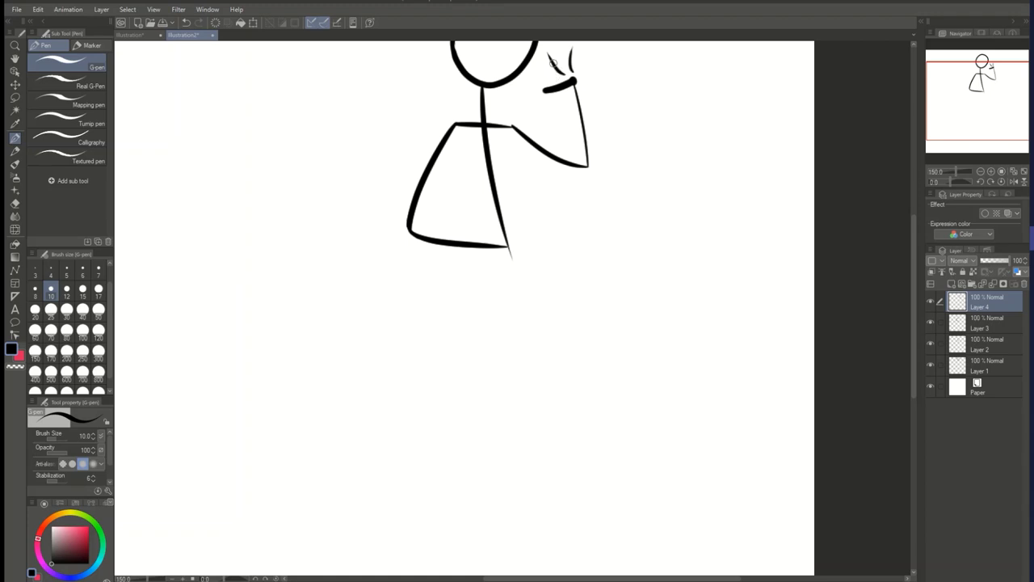
# - Build up the raised hand with short crossing finger strokes, slanted strokes below the bar and a thin curved outline
pyautogui.moveTo(552, 59); pyautogui.dragTo(559, 71)
pyautogui.moveTo(573, 68)
pyautogui.mouseDown()
pyautogui.moveTo(567, 48)
pyautogui.moveTo(566, 75)
pyautogui.mouseUp()
pyautogui.moveTo(545, 86); pyautogui.dragTo(551, 71)
pyautogui.moveTo(545, 83); pyautogui.dragTo(561, 67)
pyautogui.moveTo(571, 92); pyautogui.dragTo(555, 109)
pyautogui.moveTo(568, 92)
pyautogui.mouseDown()
pyautogui.moveTo(552, 113)
pyautogui.moveTo(568, 93)
pyautogui.mouseUp()
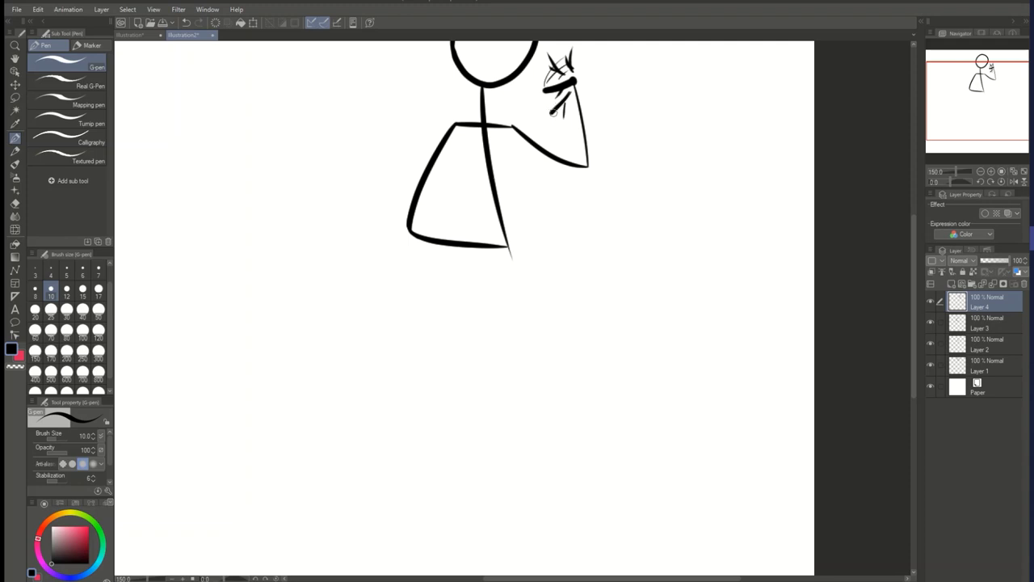
pyautogui.moveTo(553, 113)
pyautogui.mouseDown()
pyautogui.moveTo(564, 92)
pyautogui.moveTo(552, 75)
pyautogui.mouseUp()
pyautogui.click(186, 23)
pyautogui.moveTo(551, 118); pyautogui.dragTo(548, 79)
pyautogui.scroll(-4, 577, 90)
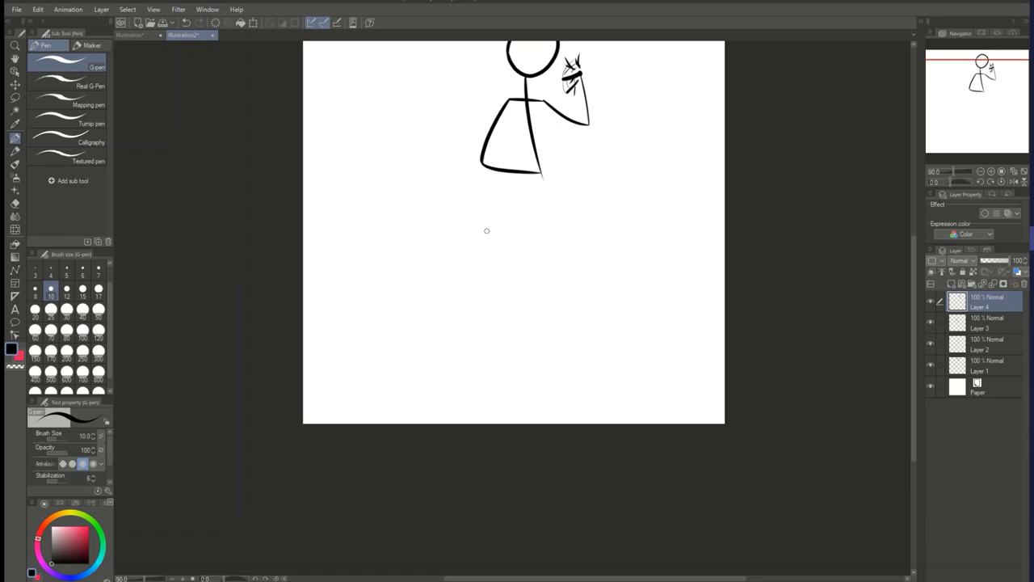
pyautogui.scroll(-2, 520, 268)
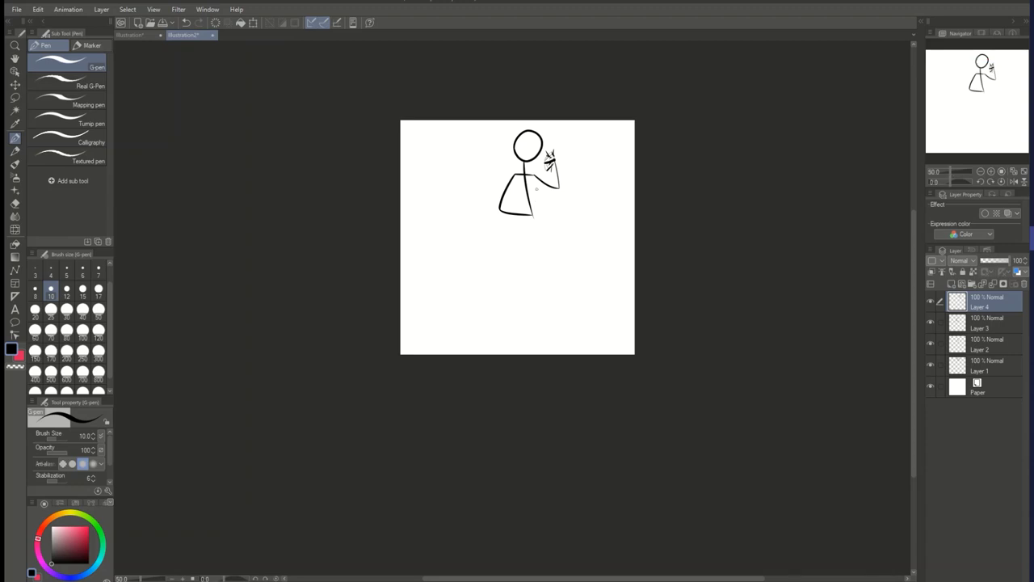
pyautogui.scroll(3, 537, 176)
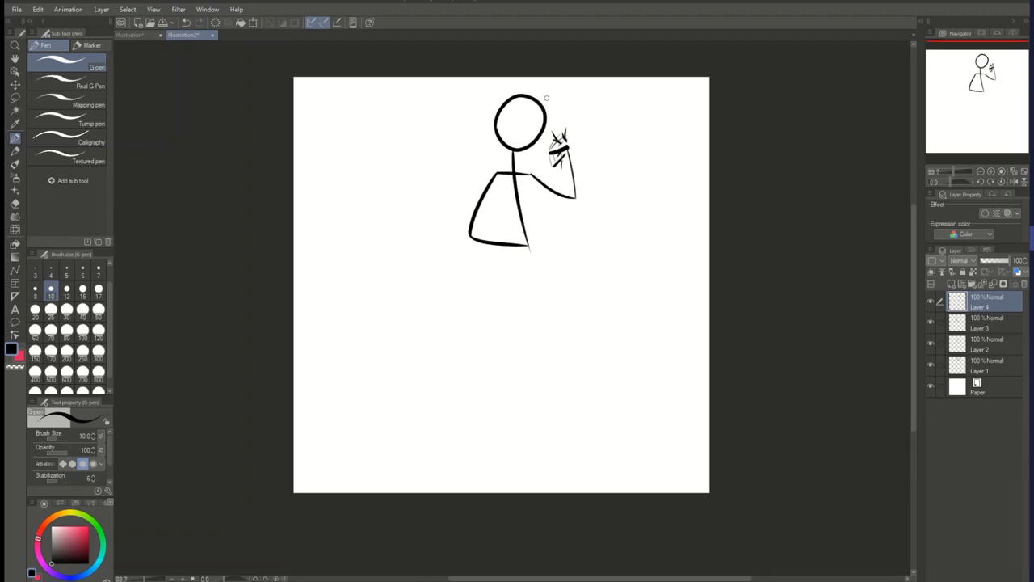
pyautogui.scroll(-3, 546, 95)
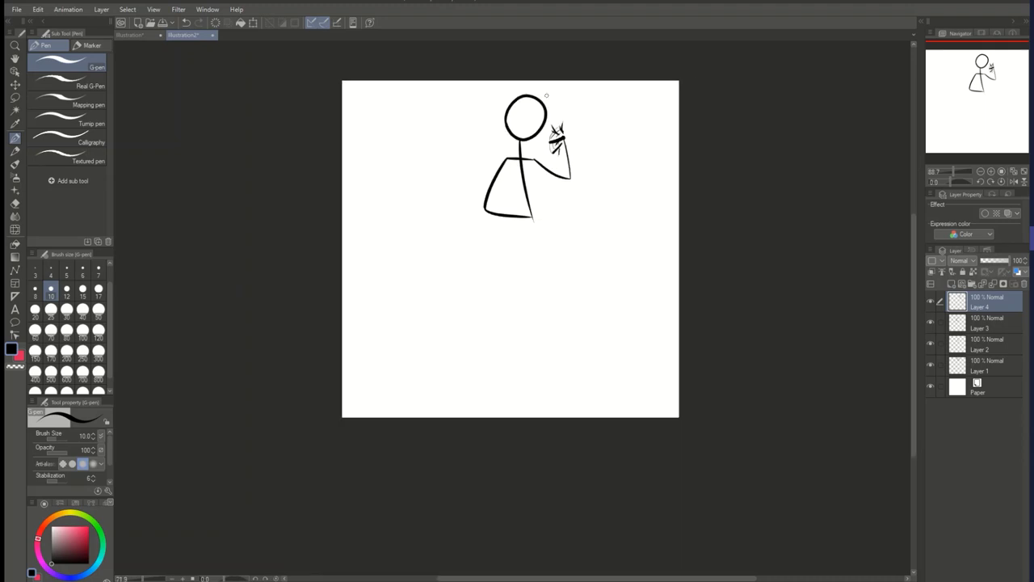
pyautogui.scroll(3, 546, 96)
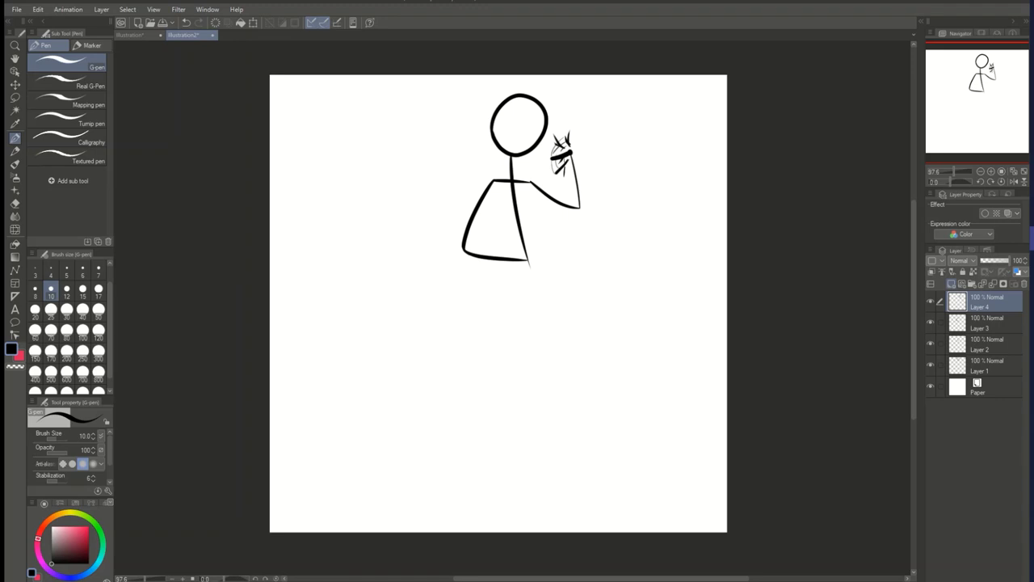
# - Add a new layer and draw two legs spreading down and apart from the base of the spine
pyautogui.click(951, 283)
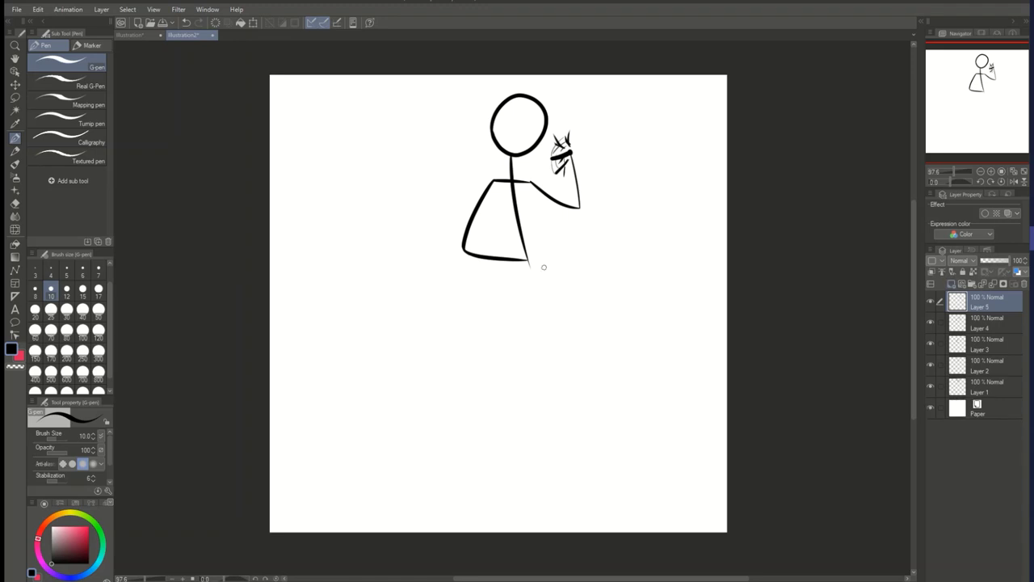
pyautogui.scroll(2, 543, 263)
pyautogui.scroll(1, 540, 285)
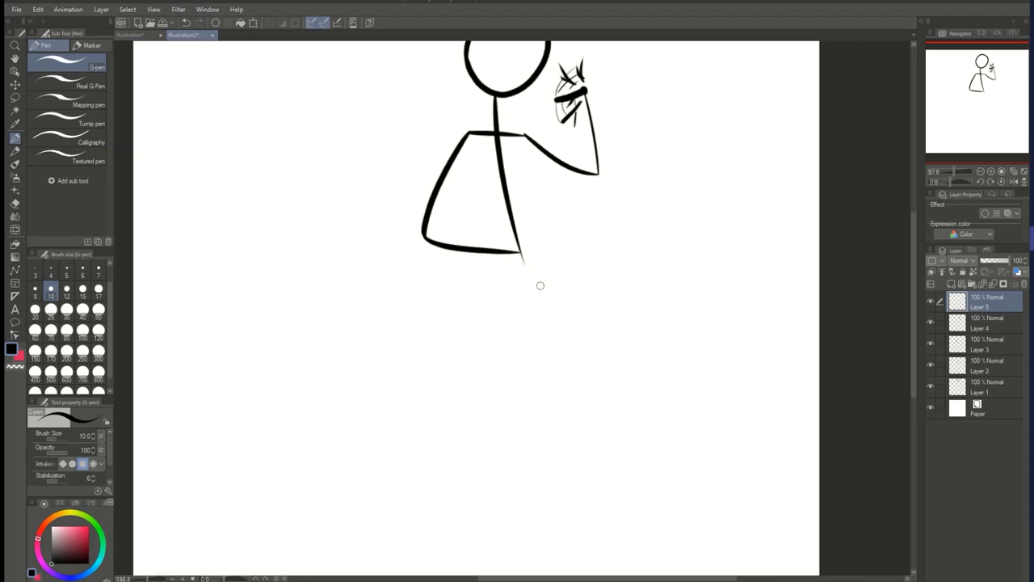
pyautogui.scroll(1, 540, 285)
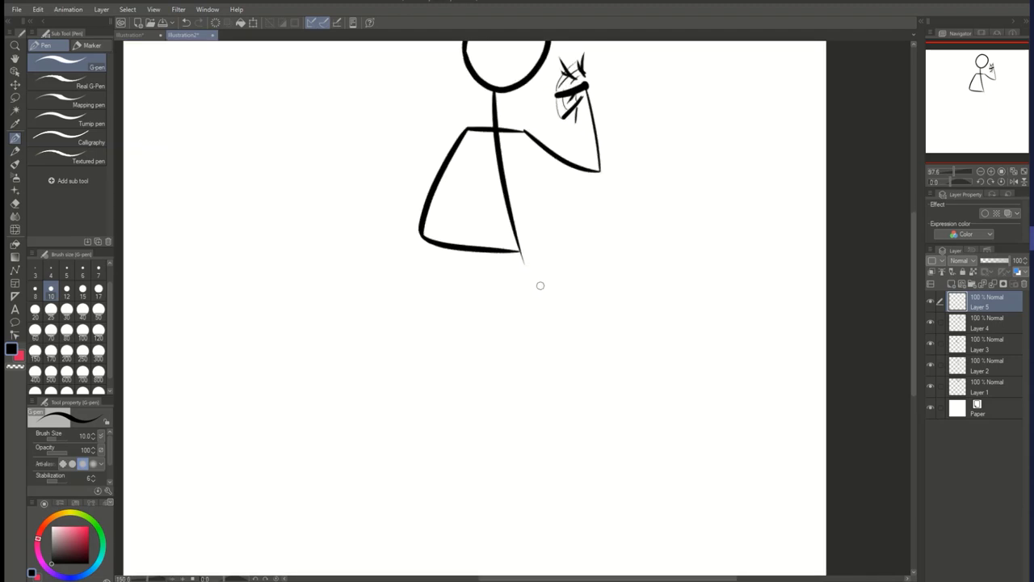
pyautogui.scroll(-3, 540, 286)
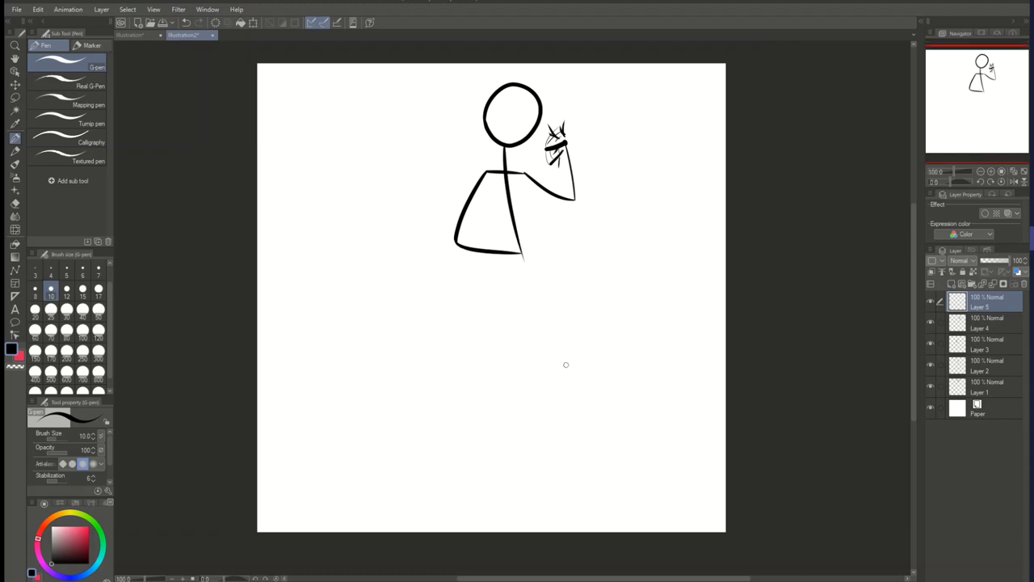
pyautogui.scroll(1, 565, 368)
pyautogui.scroll(2, 565, 372)
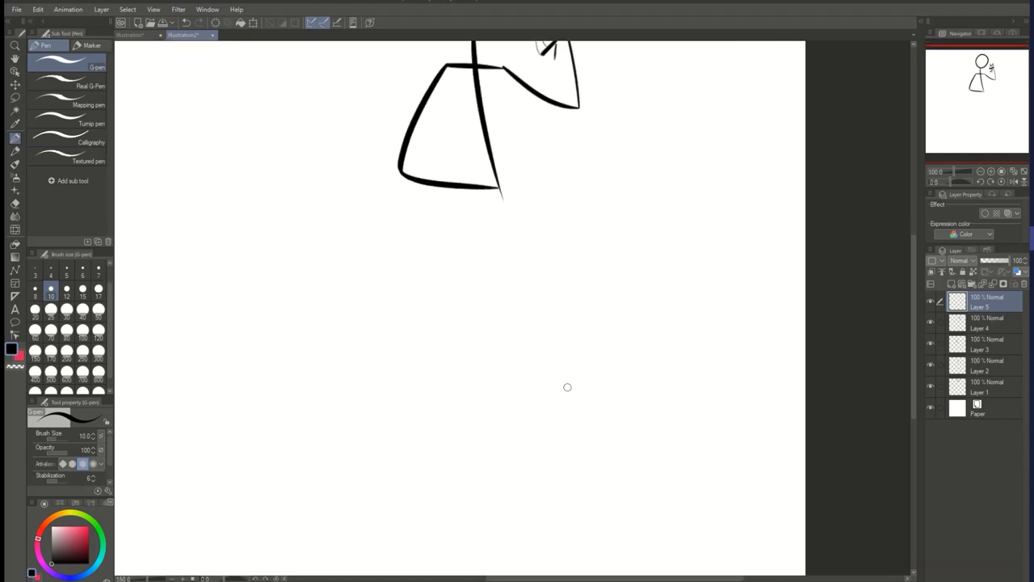
pyautogui.scroll(1, 569, 365)
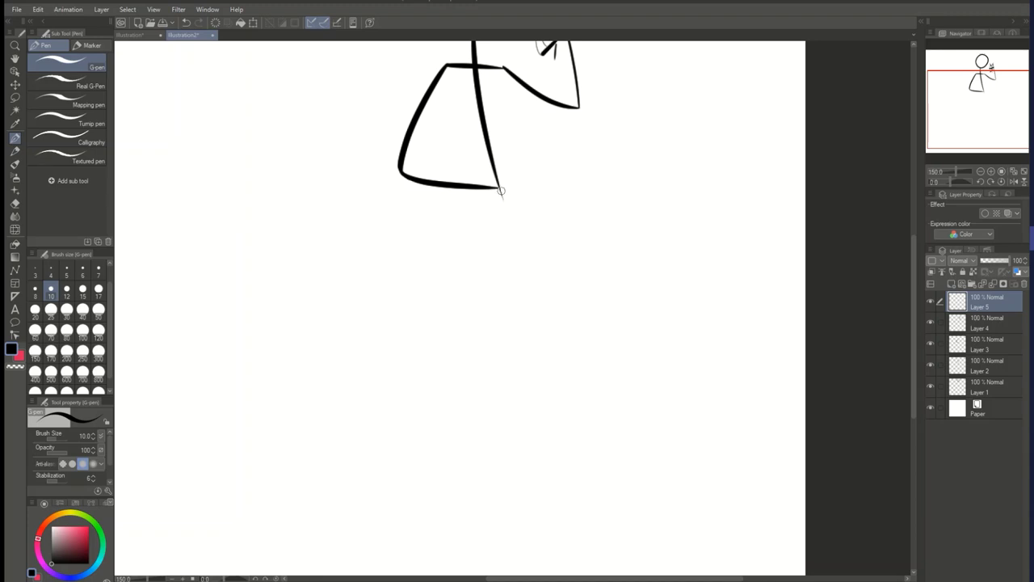
pyautogui.moveTo(503, 191); pyautogui.dragTo(539, 420)
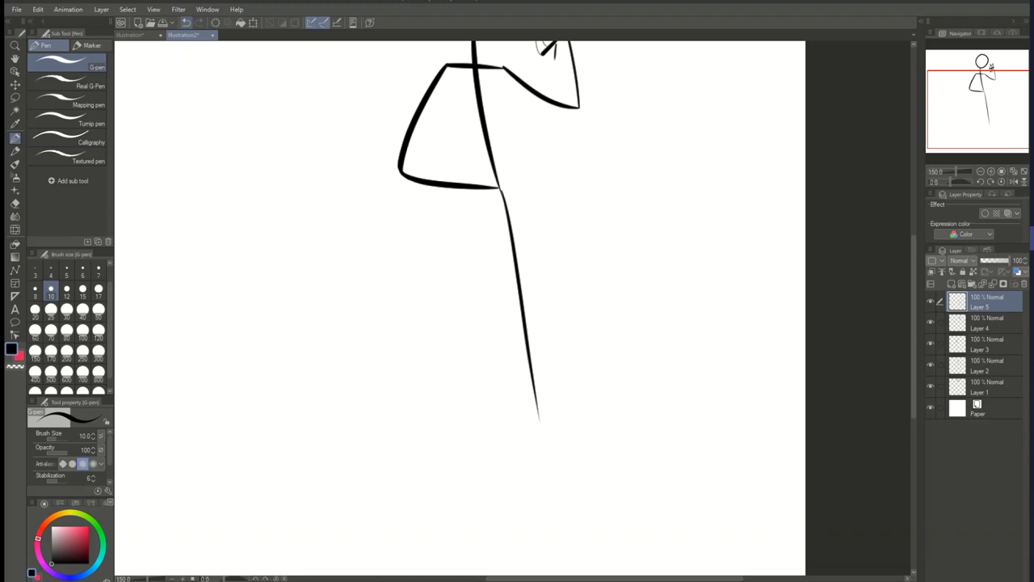
pyautogui.click(185, 22)
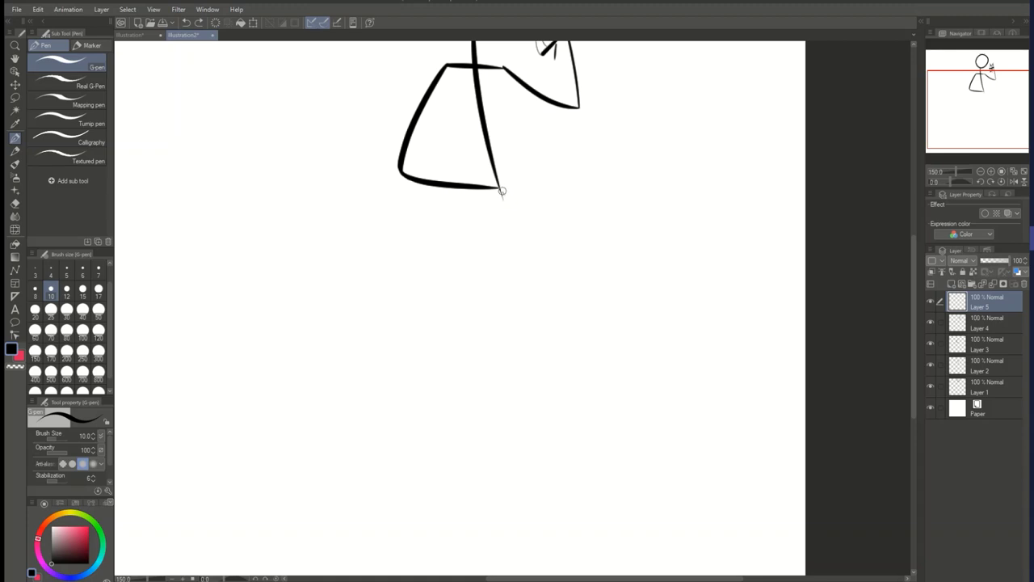
pyautogui.moveTo(503, 190); pyautogui.dragTo(526, 251)
pyautogui.moveTo(541, 306); pyautogui.dragTo(572, 437)
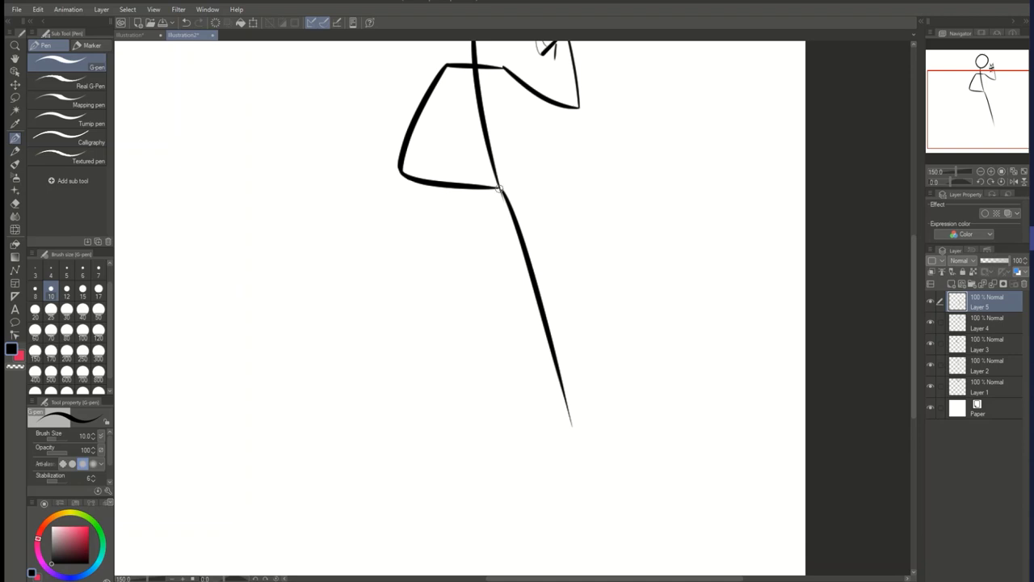
pyautogui.moveTo(498, 194); pyautogui.dragTo(417, 443)
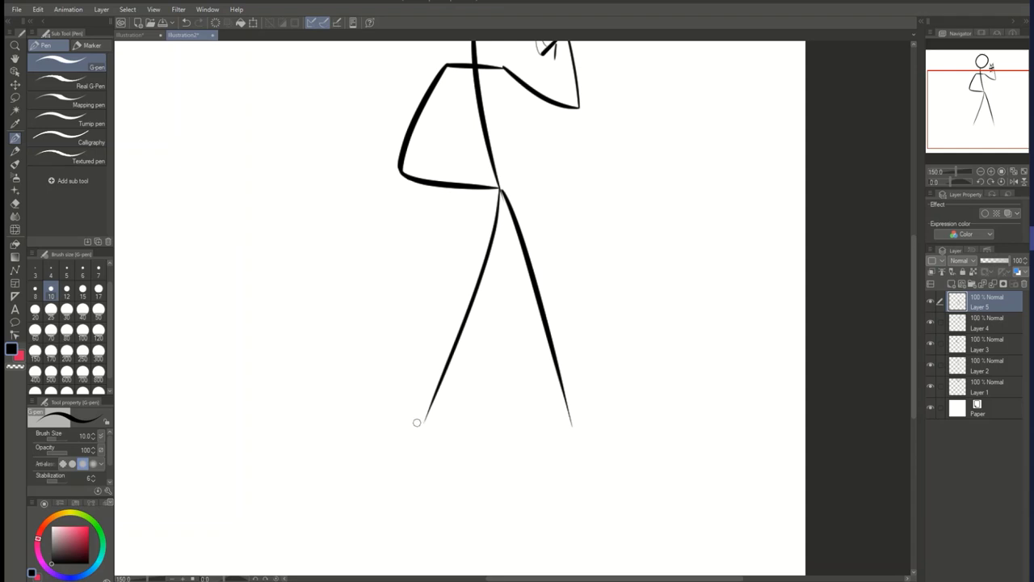
# - Draw small filled oval feet at the ends of both legs, pointing outward
pyautogui.moveTo(415, 421)
pyautogui.mouseDown()
pyautogui.moveTo(431, 424)
pyautogui.moveTo(417, 425)
pyautogui.mouseUp()
pyautogui.moveTo(572, 425); pyautogui.dragTo(589, 428)
pyautogui.click(571, 421)
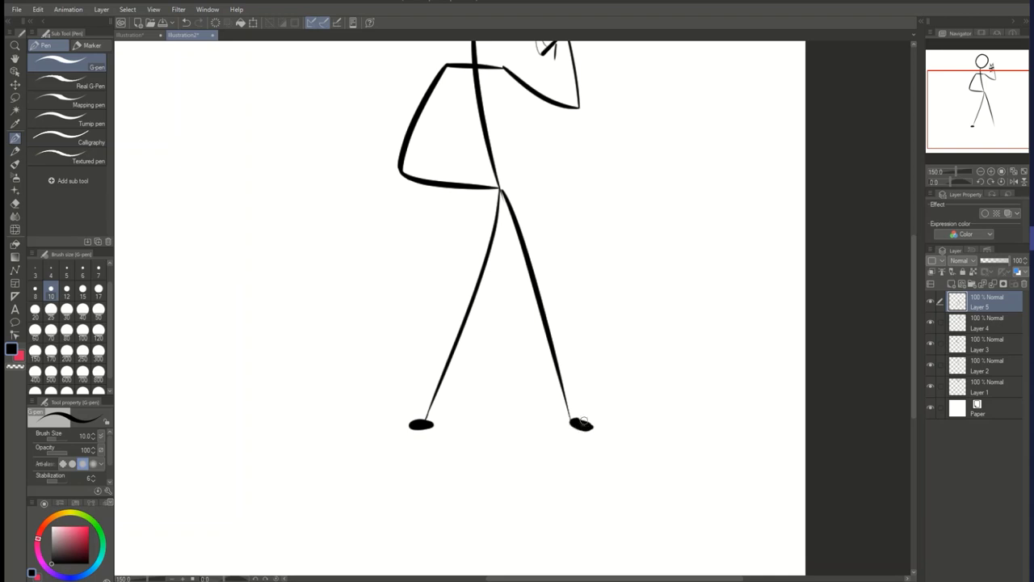
pyautogui.moveTo(583, 421)
pyautogui.mouseDown()
pyautogui.moveTo(596, 424)
pyautogui.moveTo(578, 417)
pyautogui.mouseUp()
# - Try extra strokes on the lower ends of both legs above the feet, and undo them
pyautogui.moveTo(571, 420); pyautogui.dragTo(565, 364)
pyautogui.click(187, 23)
pyautogui.moveTo(428, 419); pyautogui.dragTo(437, 386)
pyautogui.hotkey('ctrl', 'z')
pyautogui.hotkey('ctrl', 'z')
# - Examine the whole stick figure from the head and raised hand down to the feet
pyautogui.scroll(-3, 602, 438)
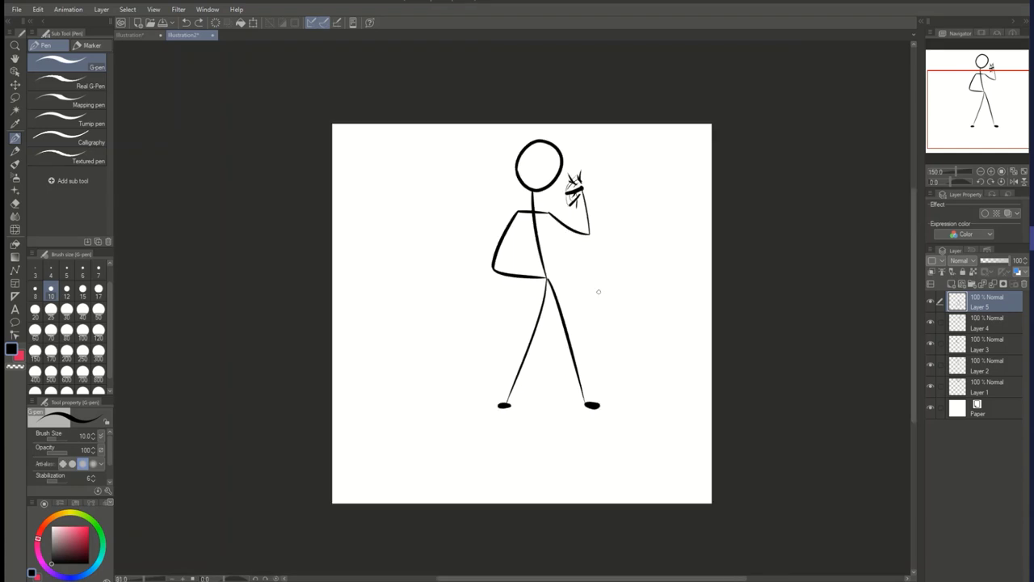
pyautogui.scroll(-1, 599, 292)
pyautogui.scroll(1, 580, 186)
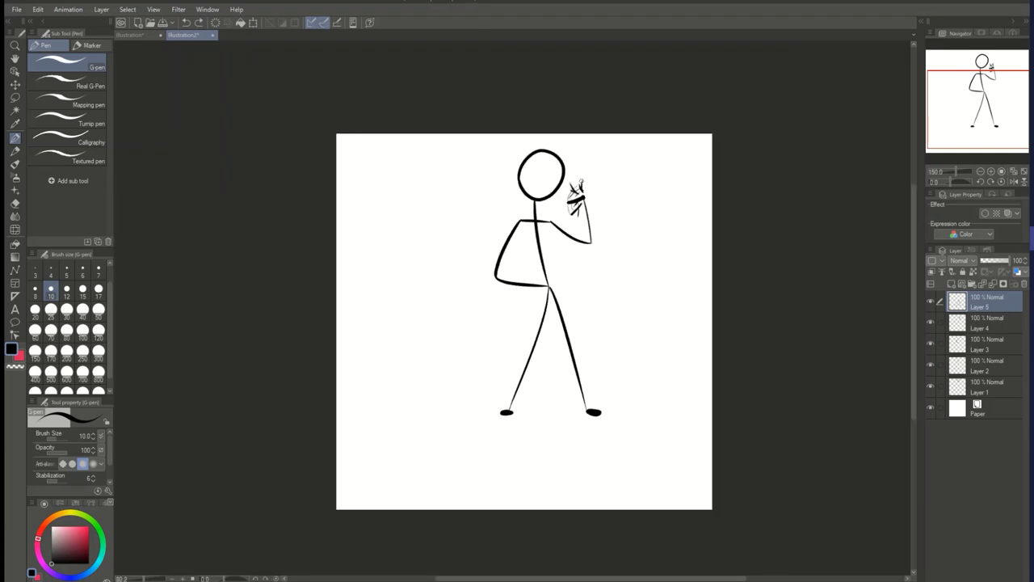
pyautogui.scroll(3, 582, 173)
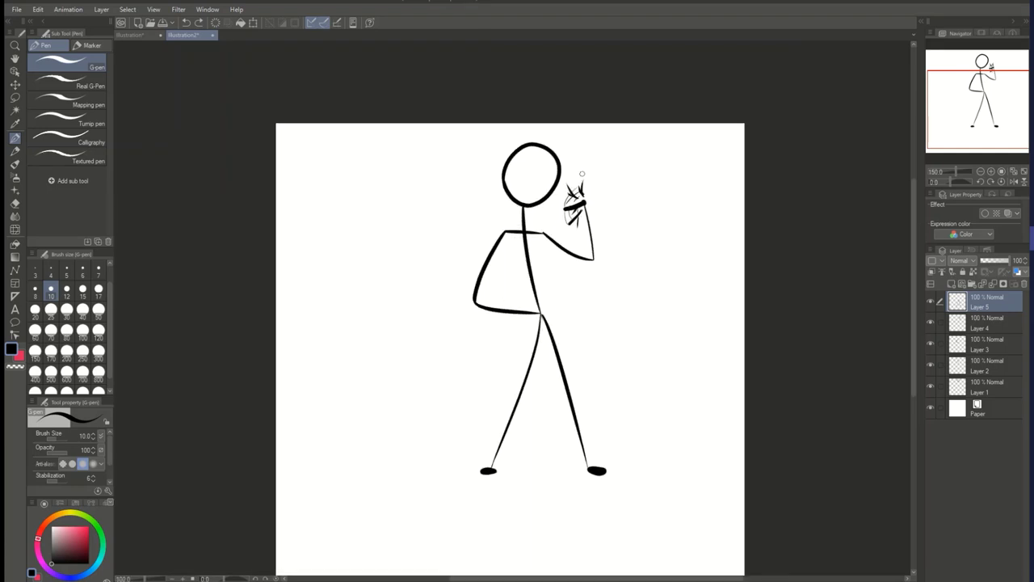
pyautogui.scroll(1, 582, 173)
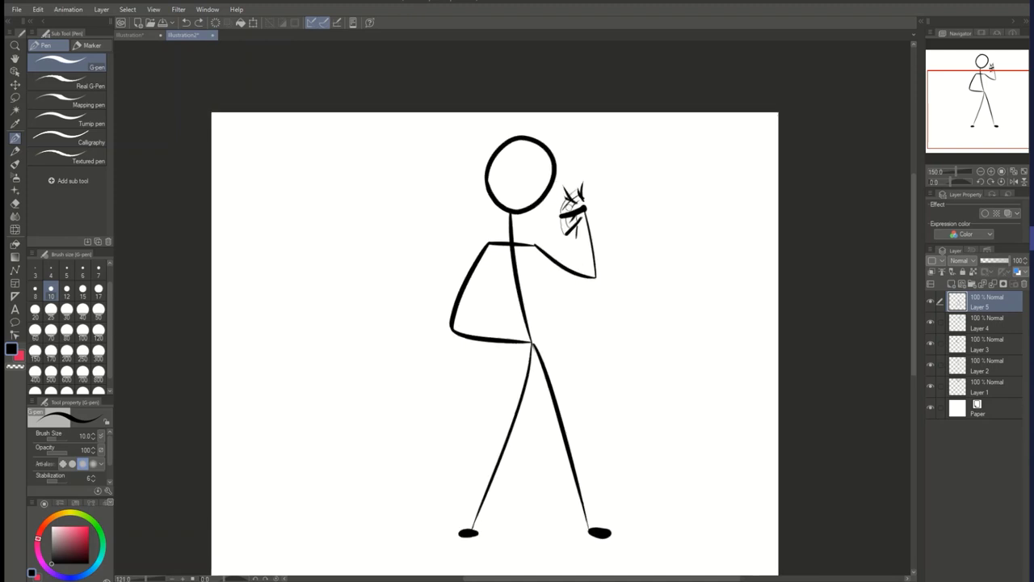
pyautogui.scroll(-3, 550, 289)
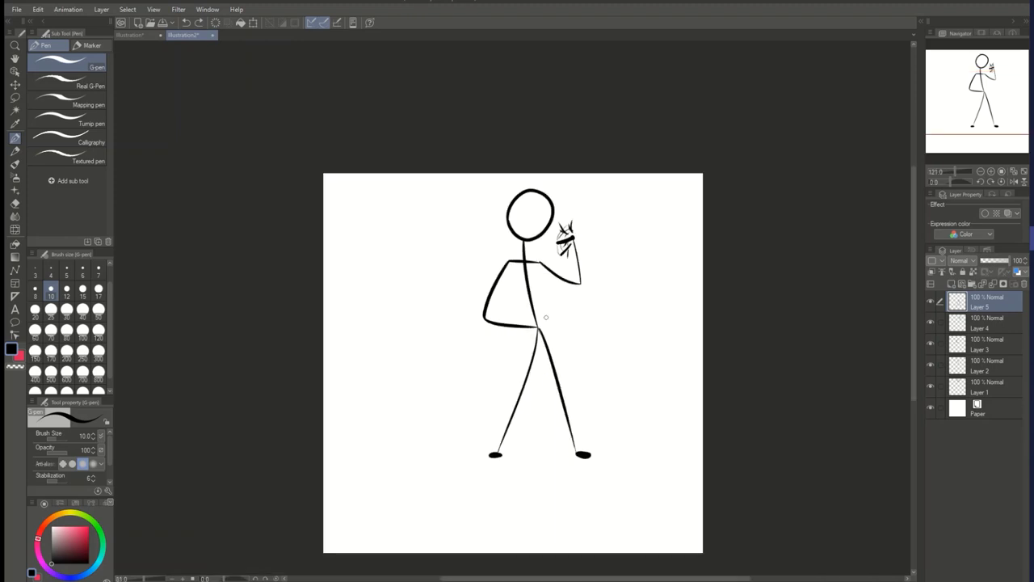
pyautogui.scroll(3, 543, 324)
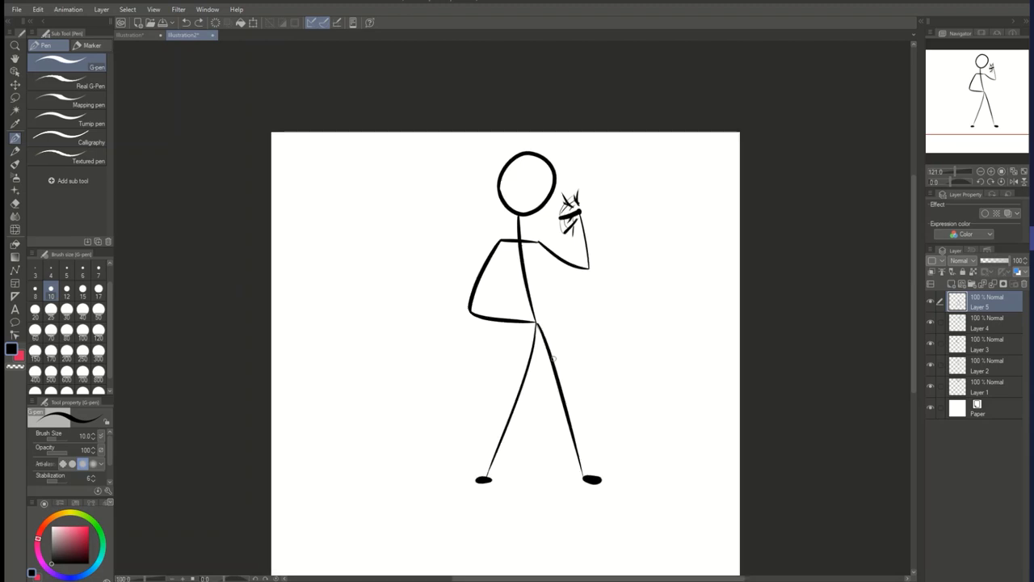
pyautogui.scroll(3, 554, 360)
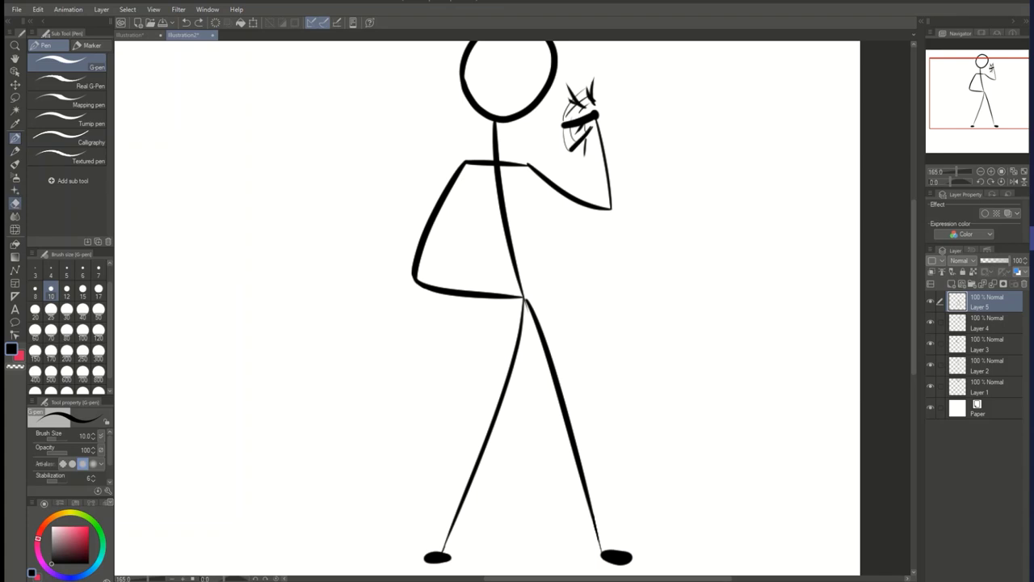
# - Switch to the Eraser, then hide and reshow Layer 2 to check which strokes it contains and select it
pyautogui.click(15, 203)
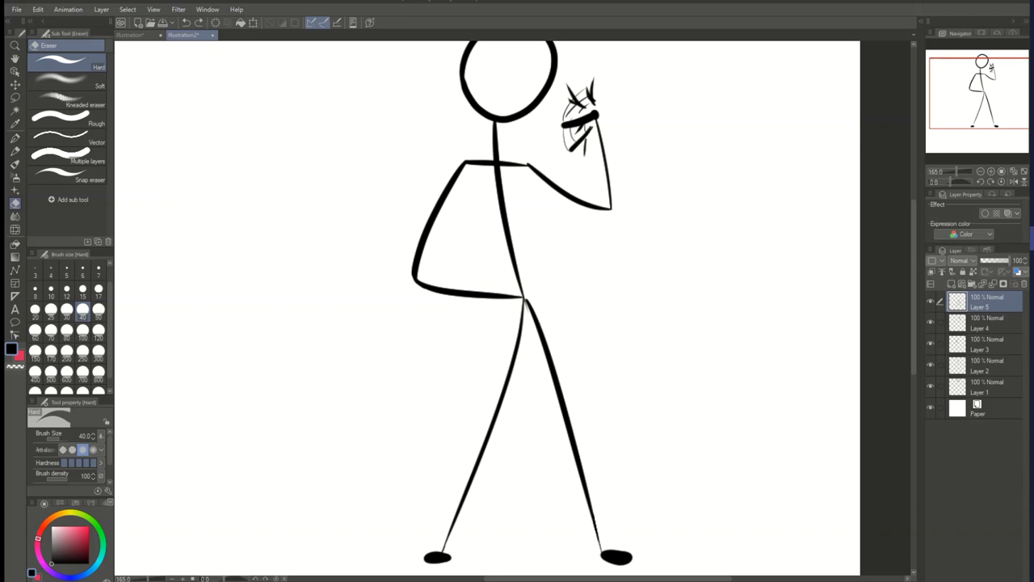
pyautogui.click(930, 364)
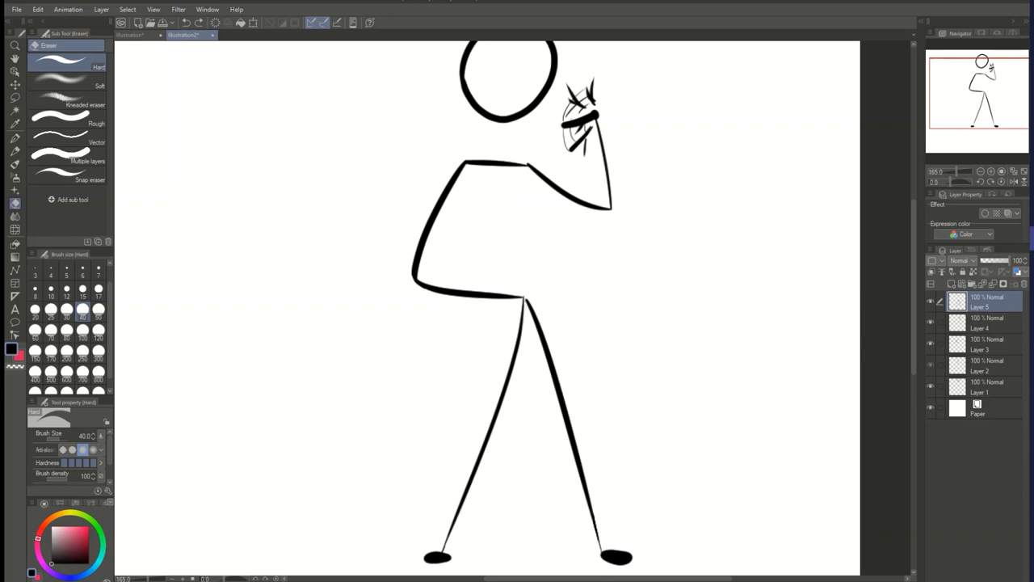
pyautogui.moveTo(495, 121); pyautogui.dragTo(524, 300)
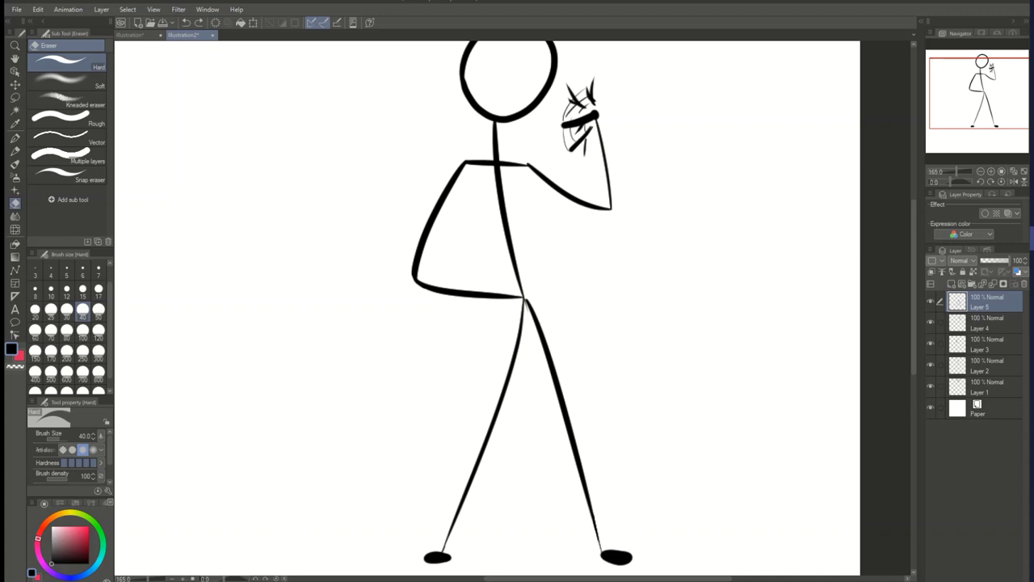
pyautogui.click(988, 365)
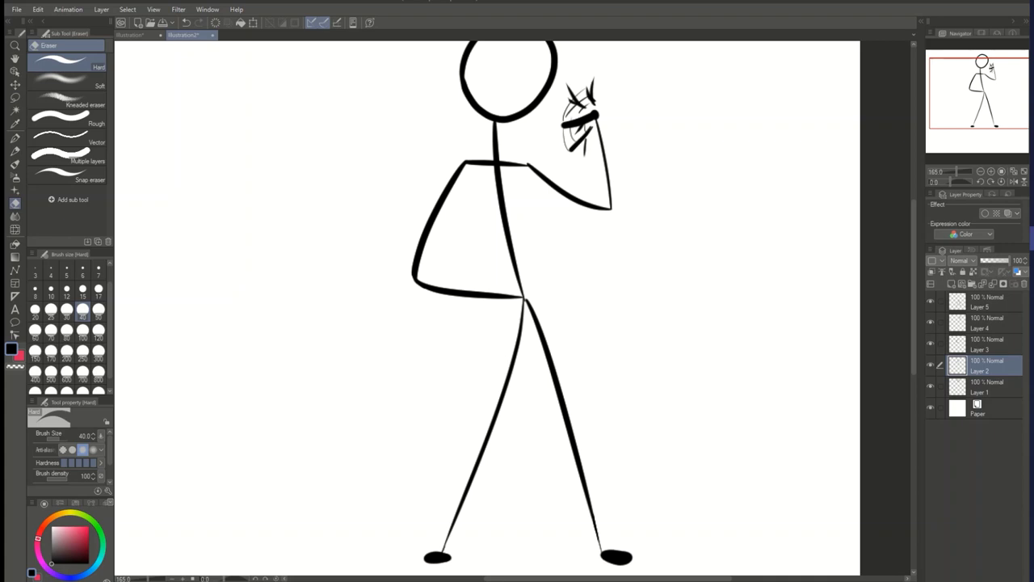
# - Hide and reshow Layer 4, then select and hide Layer 3 to check which body parts each layer holds
pyautogui.click(930, 322)
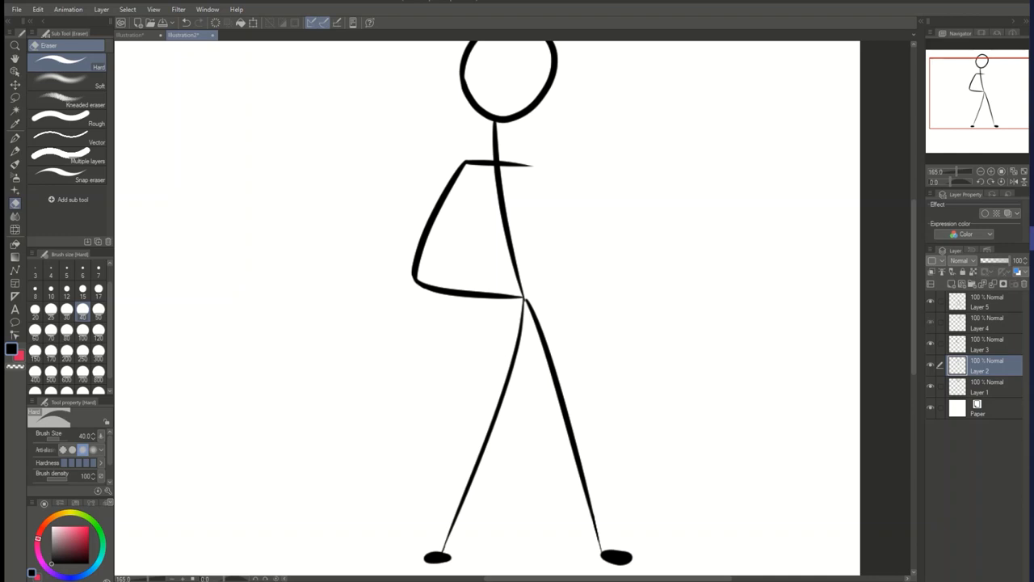
pyautogui.click(930, 321)
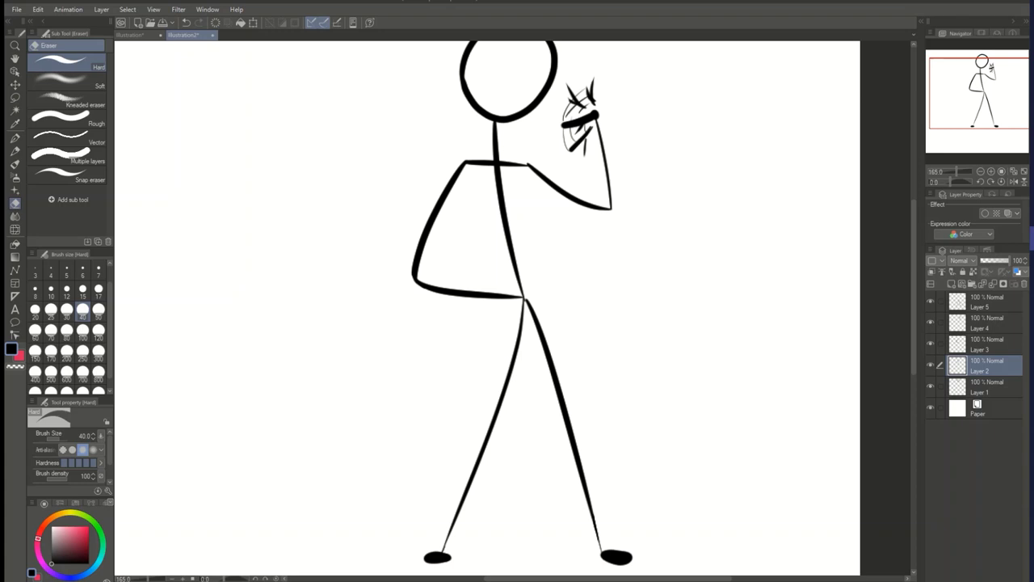
pyautogui.click(986, 344)
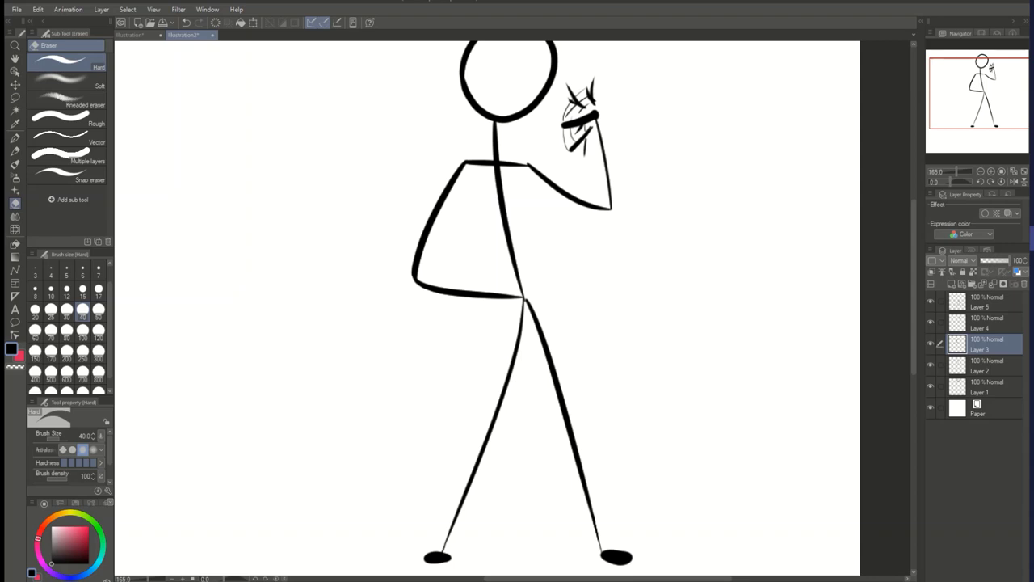
pyautogui.click(930, 344)
pyautogui.moveTo(525, 166)
pyautogui.mouseDown()
pyautogui.moveTo(418, 267)
pyautogui.moveTo(521, 297)
pyautogui.mouseUp()
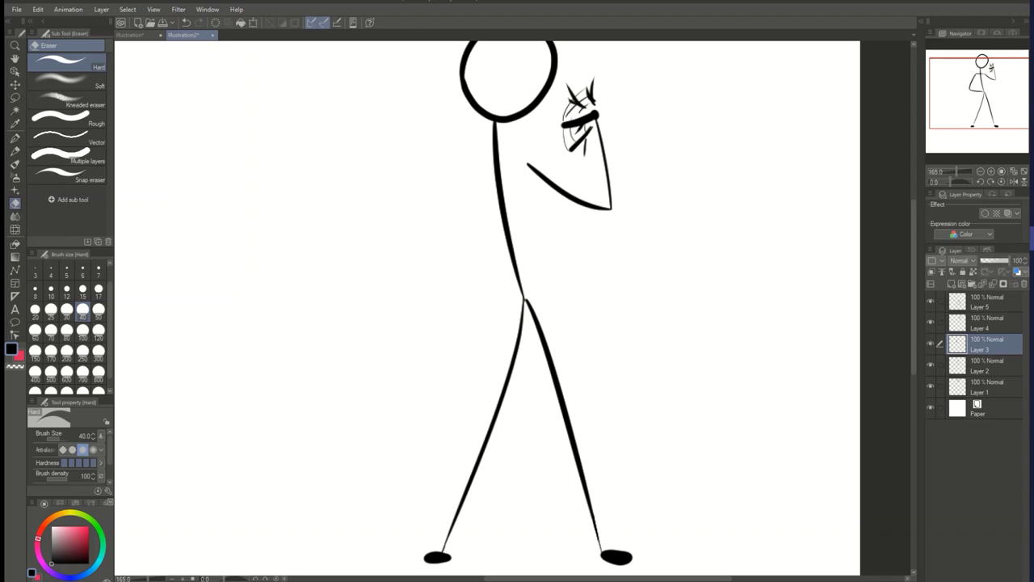
# - Reshow Layer 3, draw a small filled hand with the G-pen where the bent arm meets the hip, and switch to the transparent color
pyautogui.moveTo(526, 165)
pyautogui.mouseDown()
pyautogui.moveTo(418, 246)
pyautogui.moveTo(521, 297)
pyautogui.mouseUp()
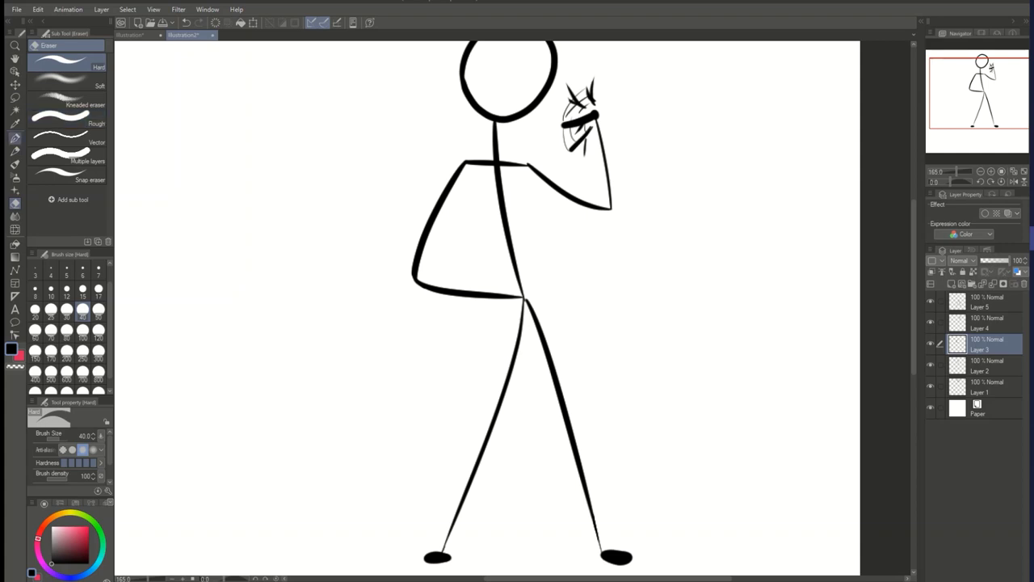
pyautogui.press('p')
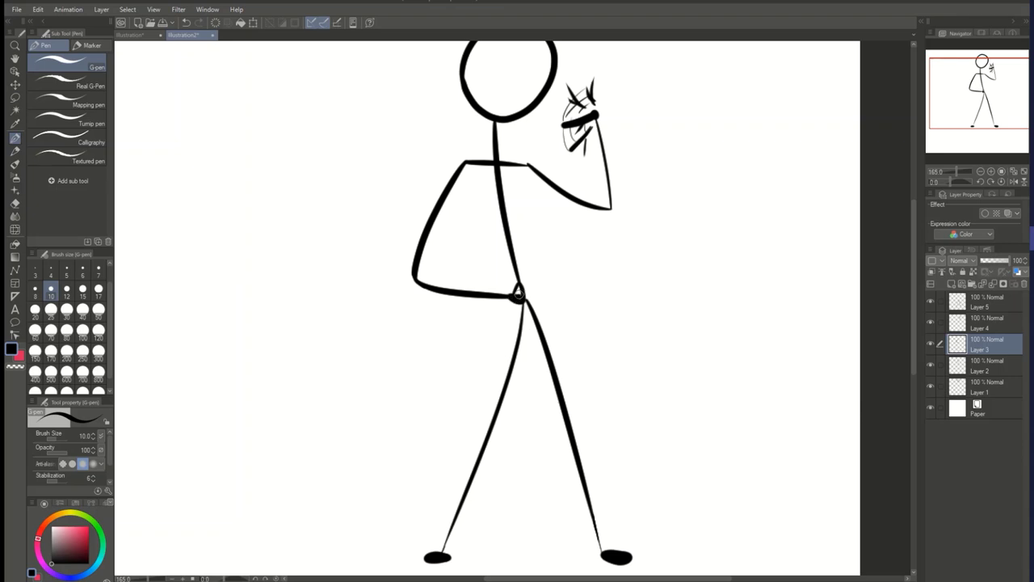
pyautogui.click(513, 297)
pyautogui.click(519, 289)
pyautogui.click(14, 366)
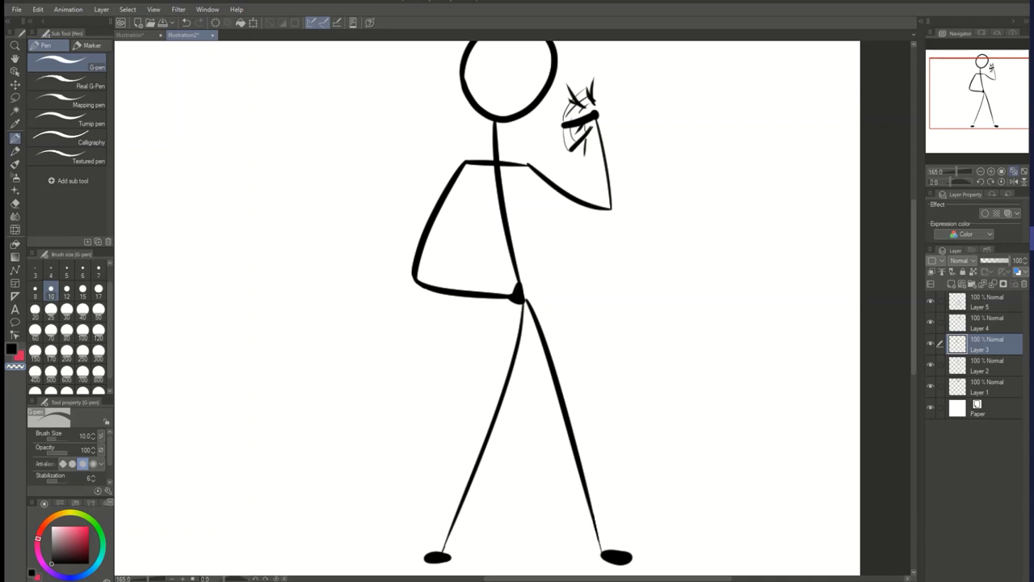
# - Hide and reshow Layer 2 and Layer 1 in turn to check which body parts each one holds
pyautogui.click(1014, 171)
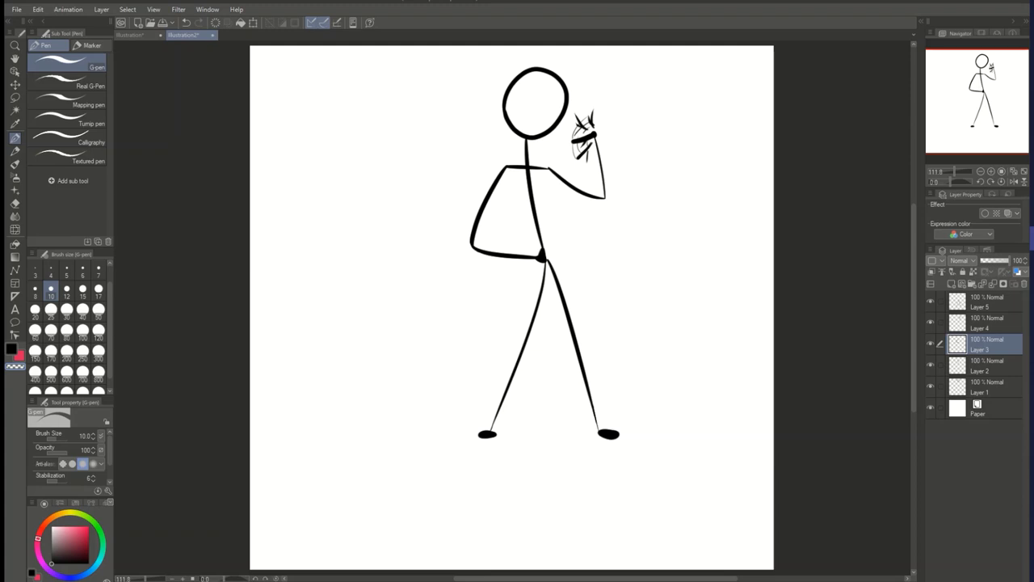
pyautogui.click(930, 365)
pyautogui.hotkey('ctrl', 'z')
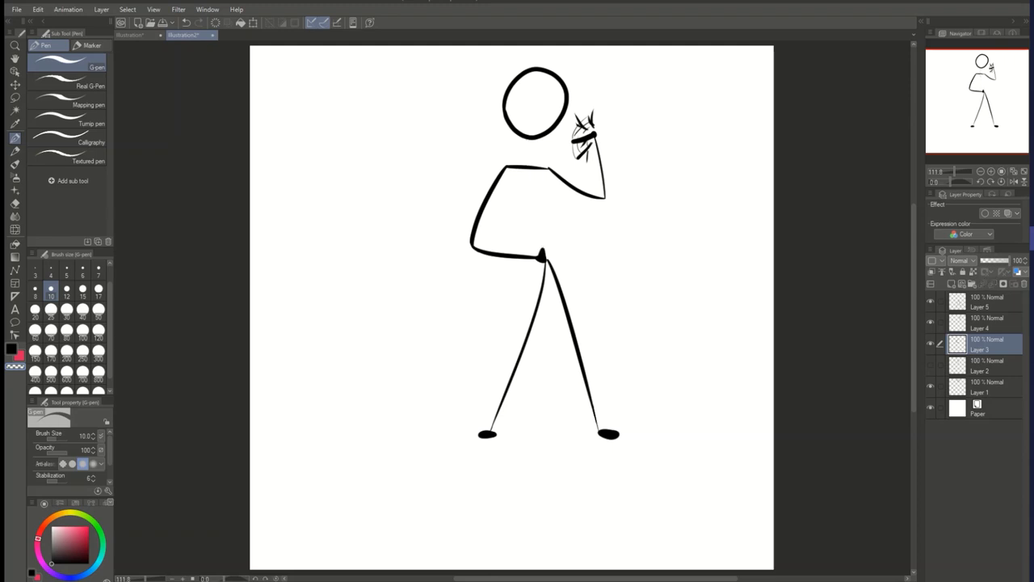
pyautogui.hotkey('ctrl', 'y')
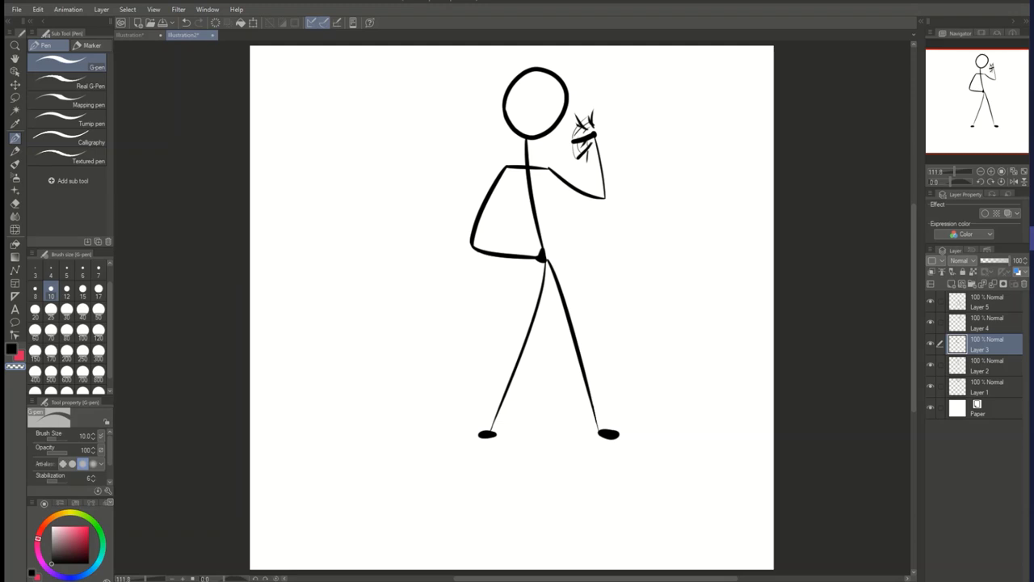
pyautogui.click(930, 385)
pyautogui.hotkey('ctrl', 'z')
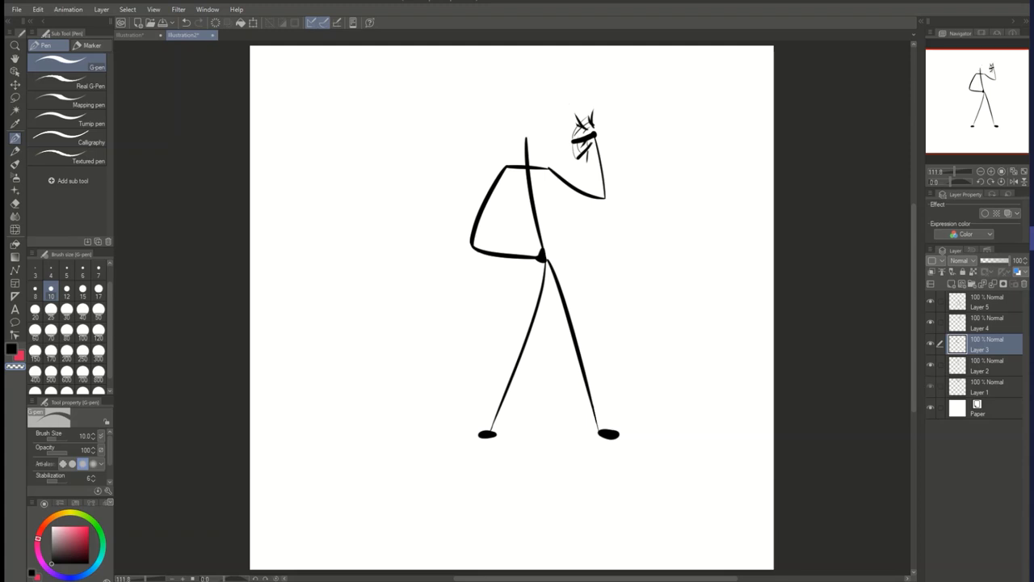
pyautogui.hotkey('ctrl', 'y')
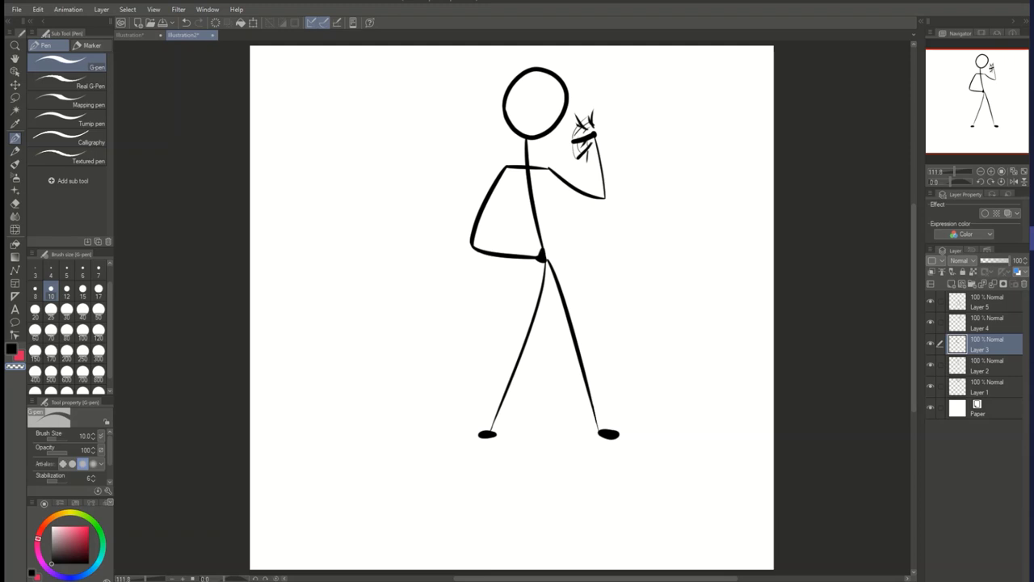
# - Scale the head on Layer 1 down slightly, keeping its lower edge at the top of the spine
pyautogui.click(987, 386)
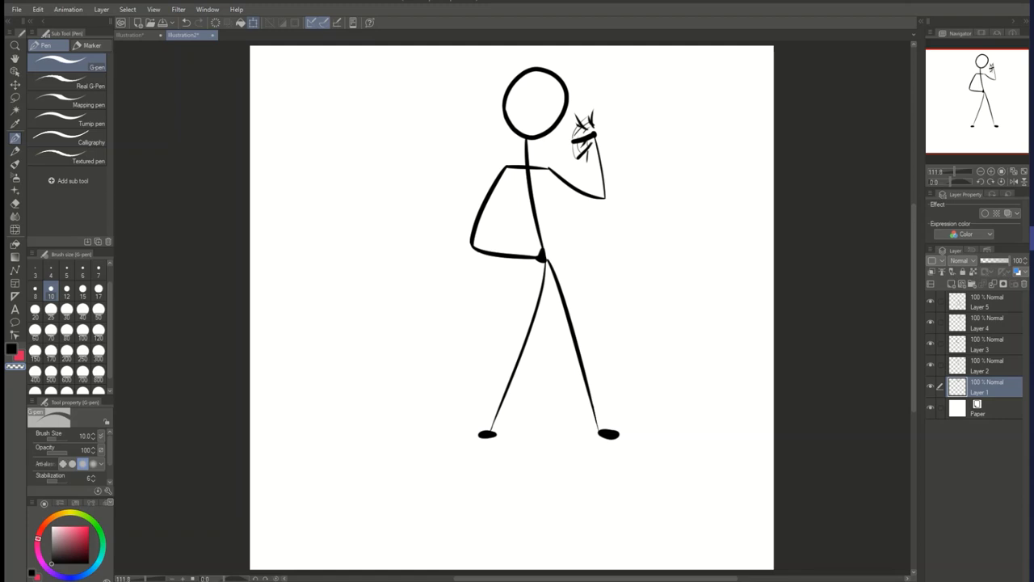
pyautogui.hotkey('ctrl', 't')
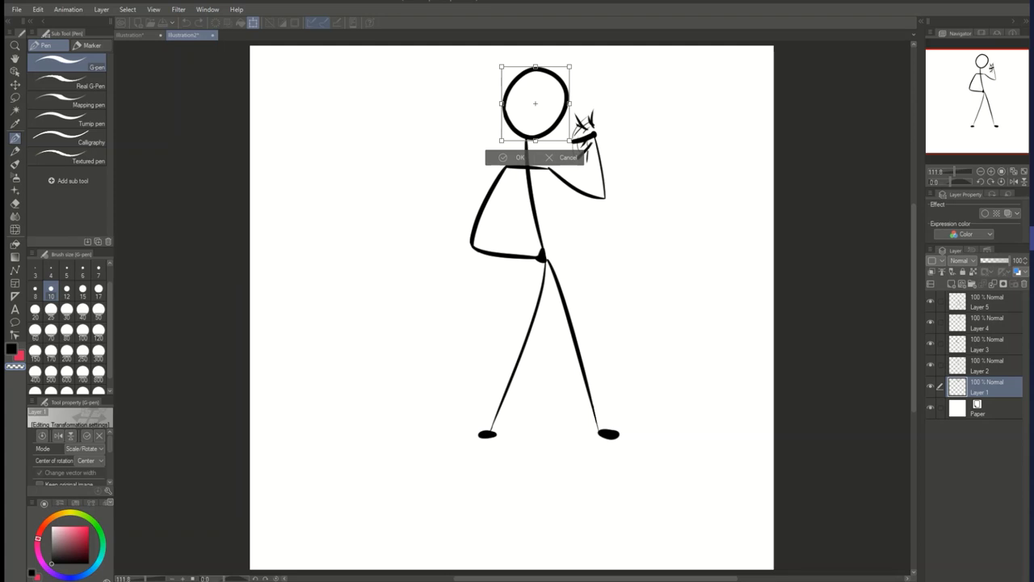
pyautogui.moveTo(535, 66); pyautogui.dragTo(534, 77)
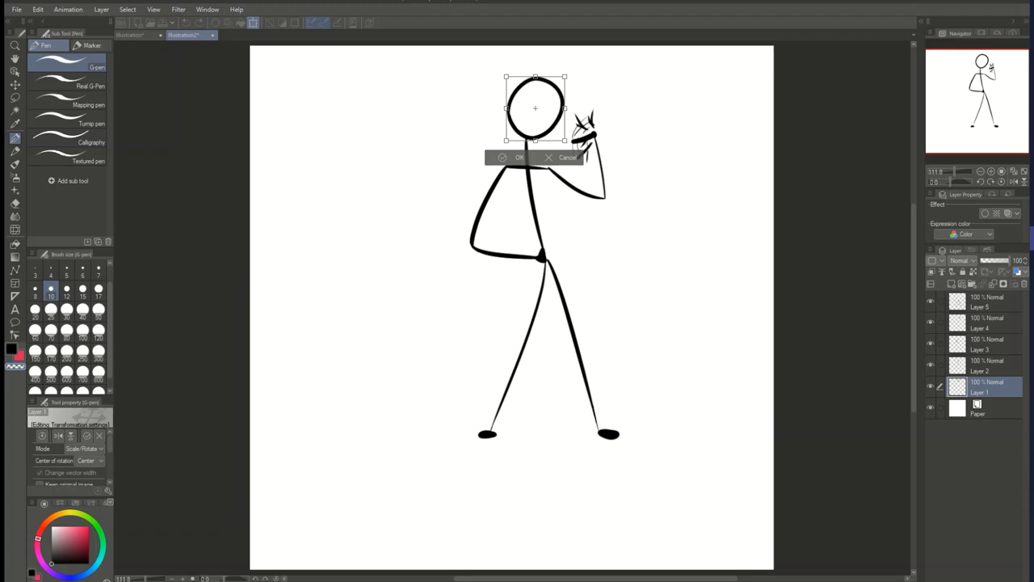
pyautogui.moveTo(535, 76); pyautogui.dragTo(535, 76)
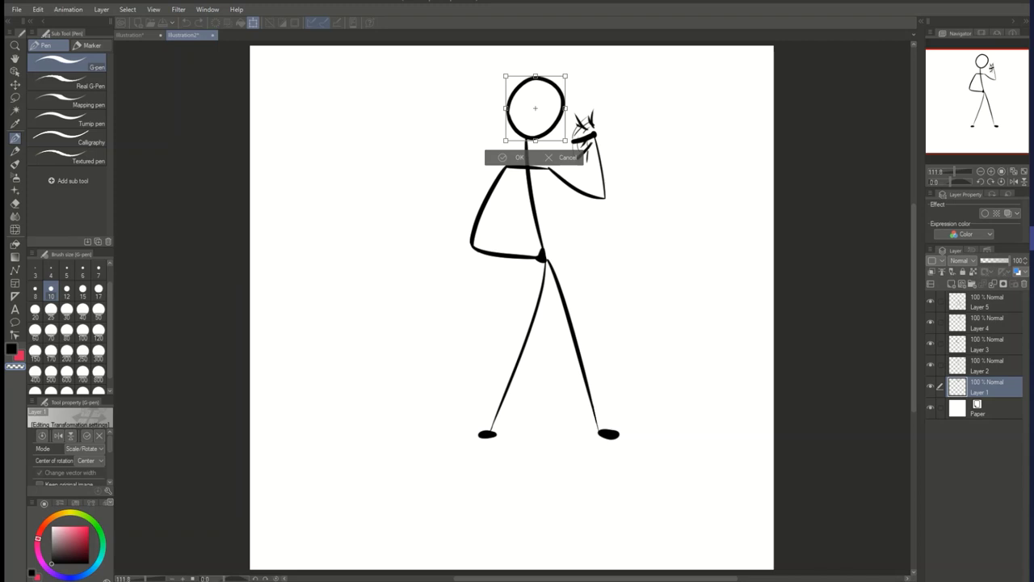
pyautogui.moveTo(535, 75); pyautogui.dragTo(535, 75)
pyautogui.click(515, 158)
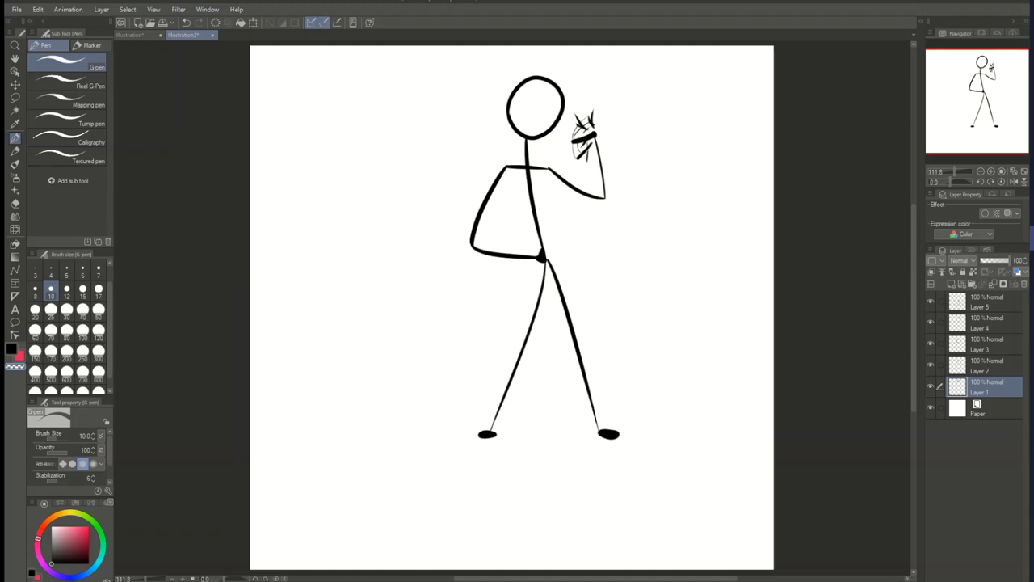
# - Lengthen both legs on Layer 5 with Free Transform by stretching them downward from the hip
pyautogui.click(988, 301)
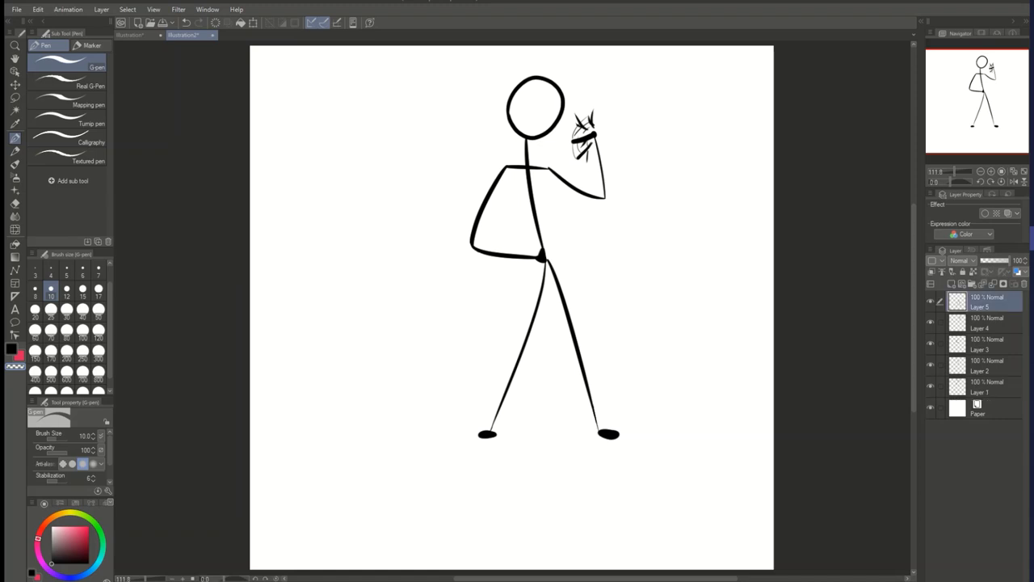
pyautogui.click(929, 301)
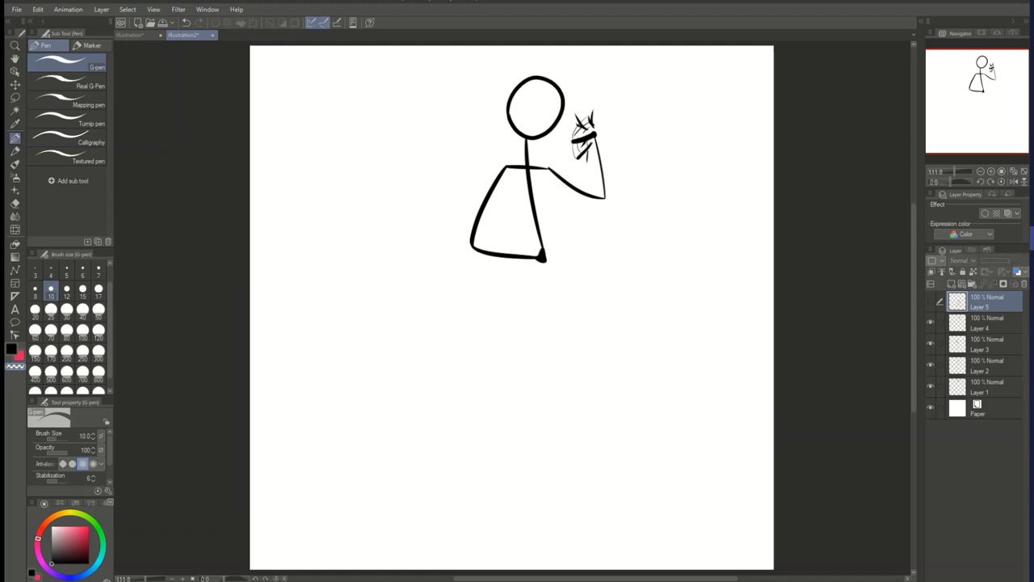
pyautogui.click(930, 302)
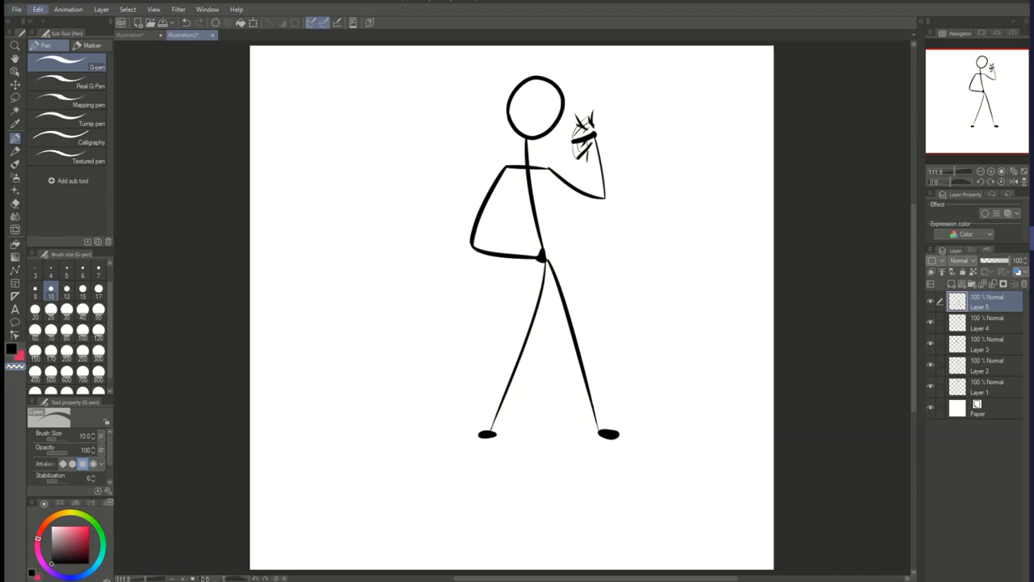
pyautogui.click(38, 9)
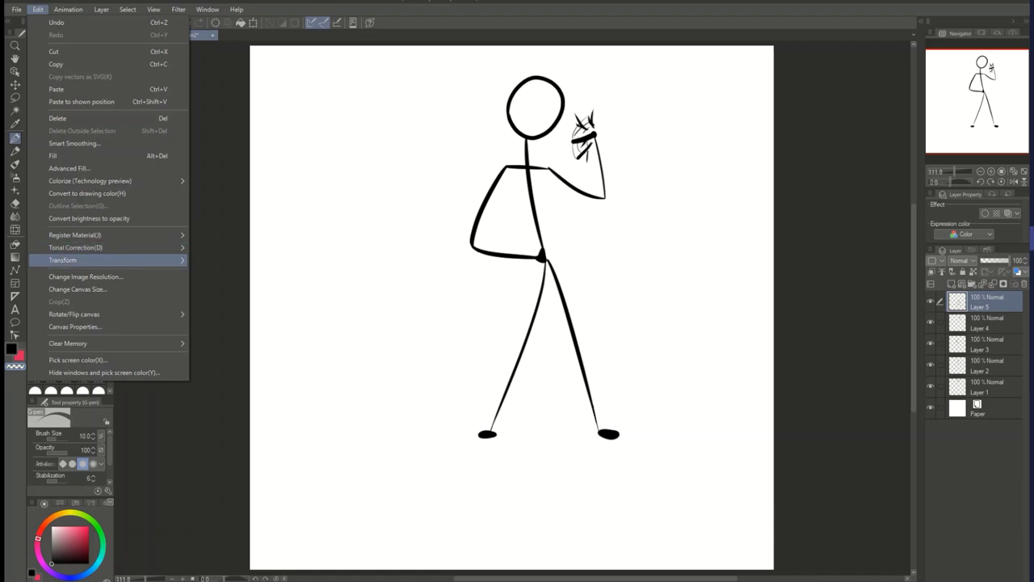
pyautogui.moveTo(105, 259)
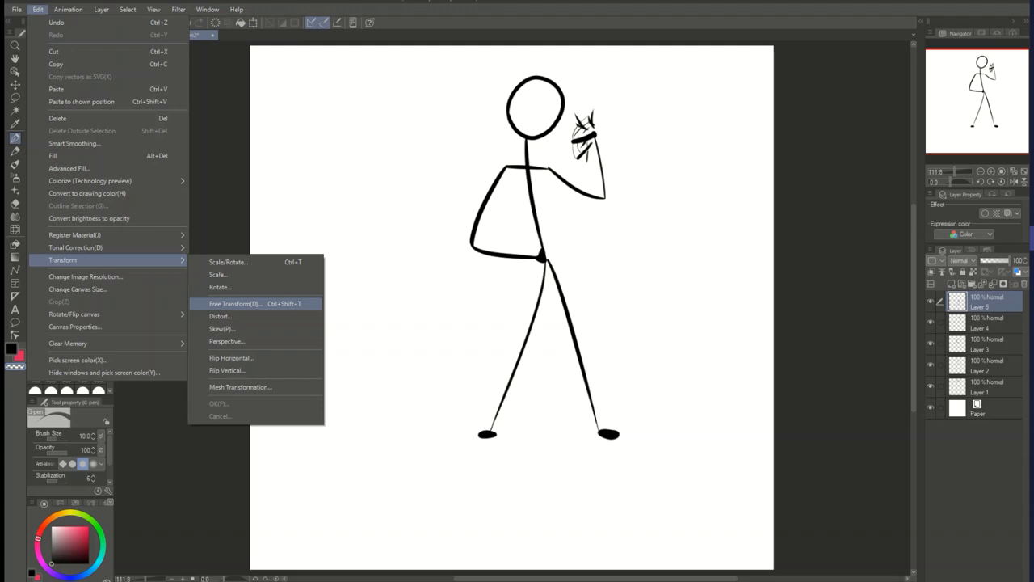
pyautogui.press('Escape')
pyautogui.press('Escape')
pyautogui.hotkey('ctrl', 'shift', 't')
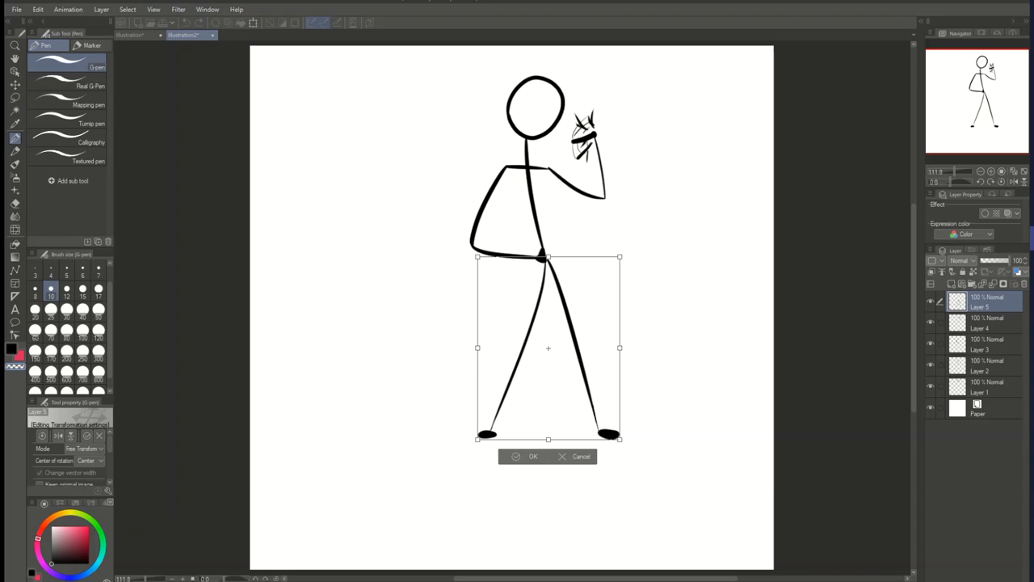
pyautogui.moveTo(548, 438); pyautogui.dragTo(546, 474)
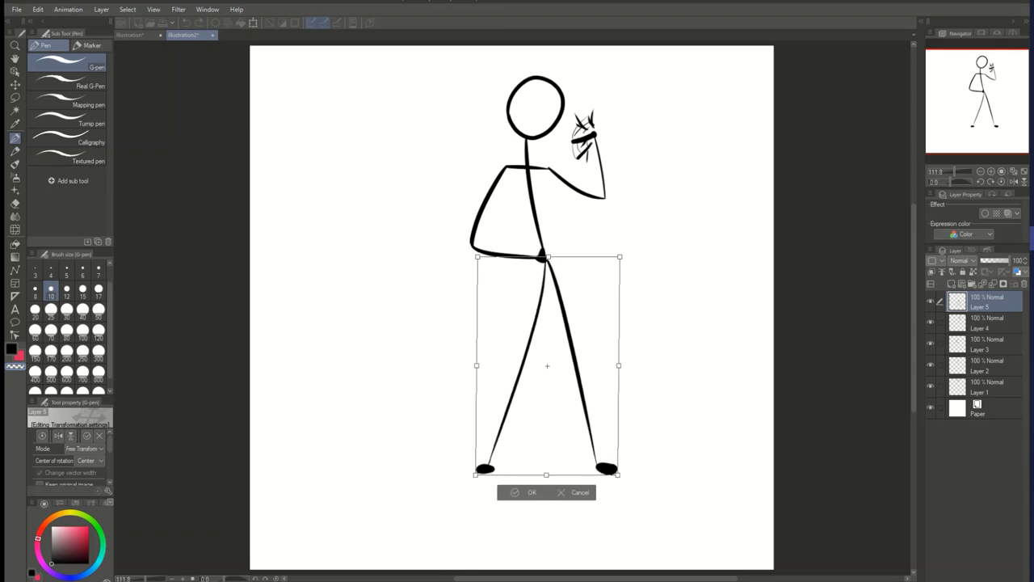
pyautogui.moveTo(546, 474); pyautogui.dragTo(546, 479)
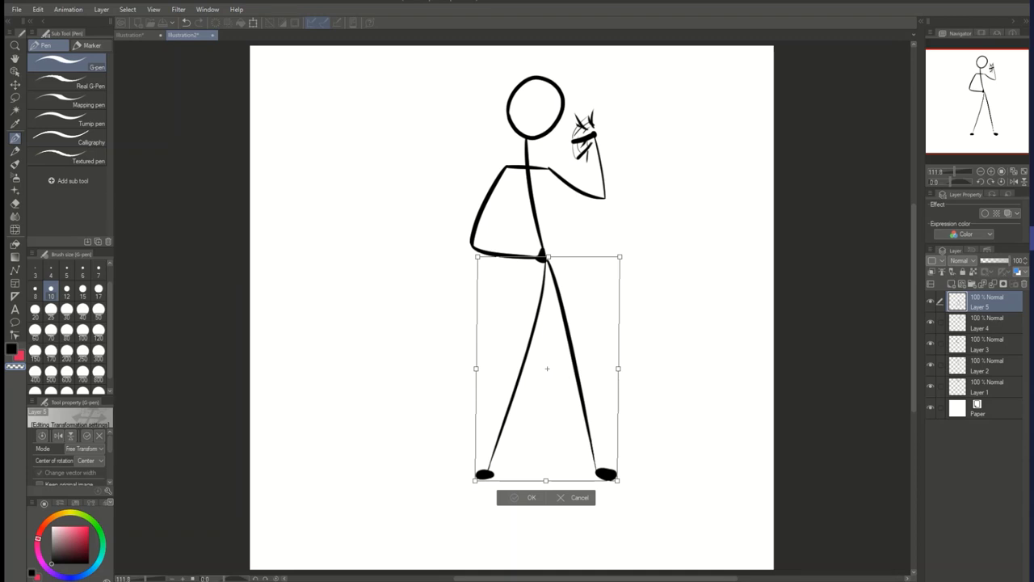
pyautogui.press('Return')
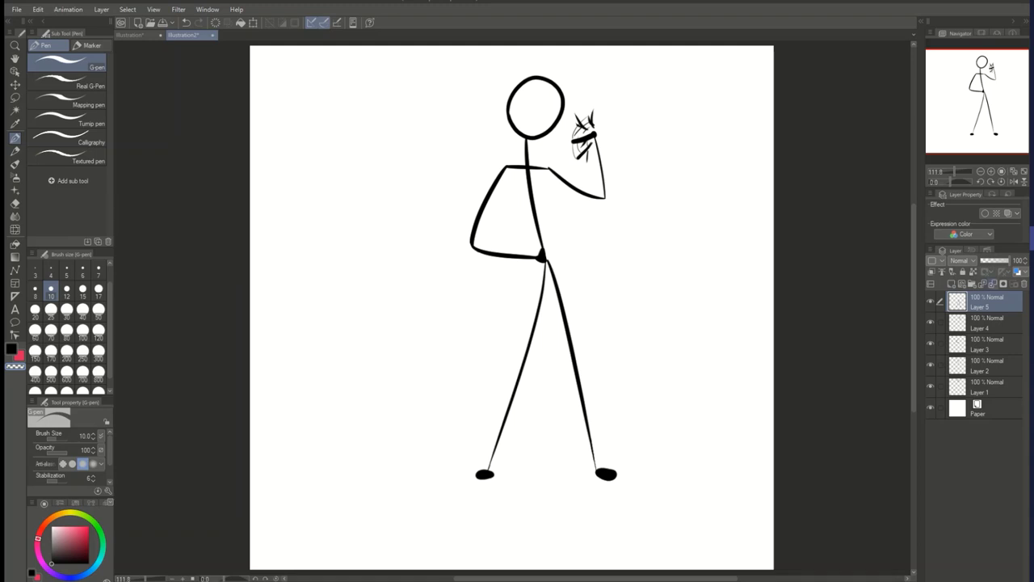
# - Merge Layers 5, 4, 3 and 2 downward one after another into Layer 1, leaving only it above the Paper layer
pyautogui.press('Delete')
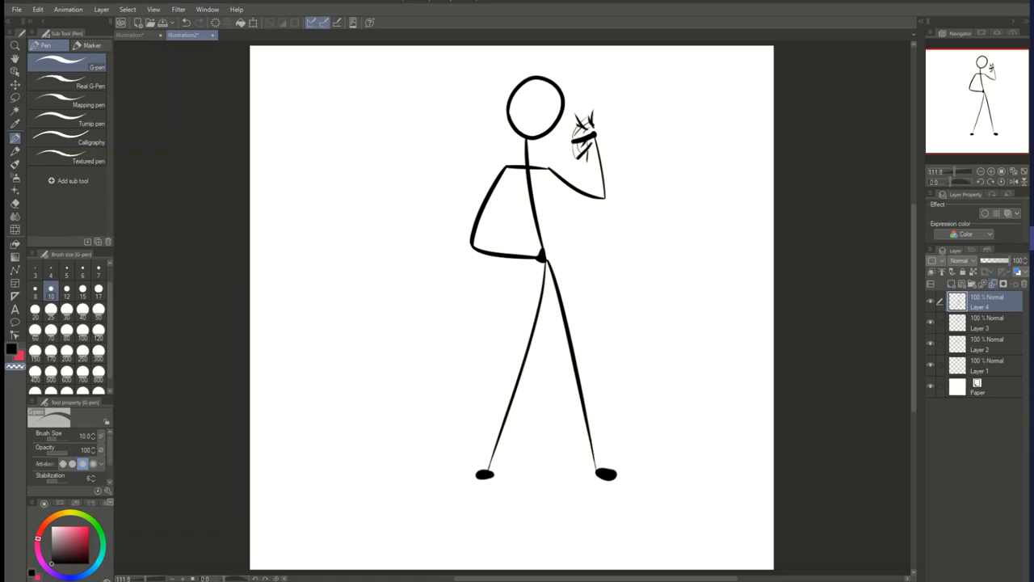
pyautogui.press('Delete')
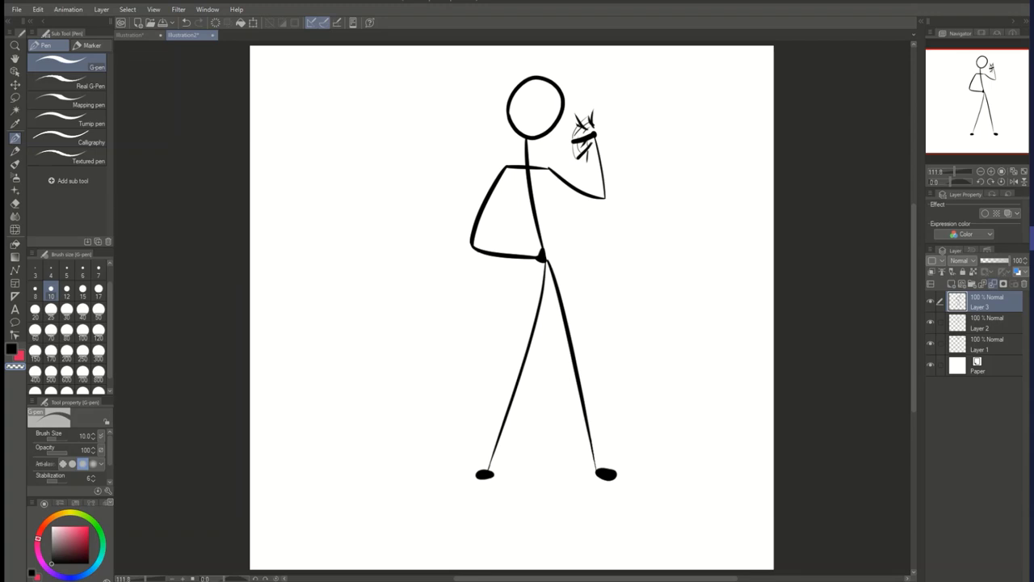
pyautogui.press('Delete')
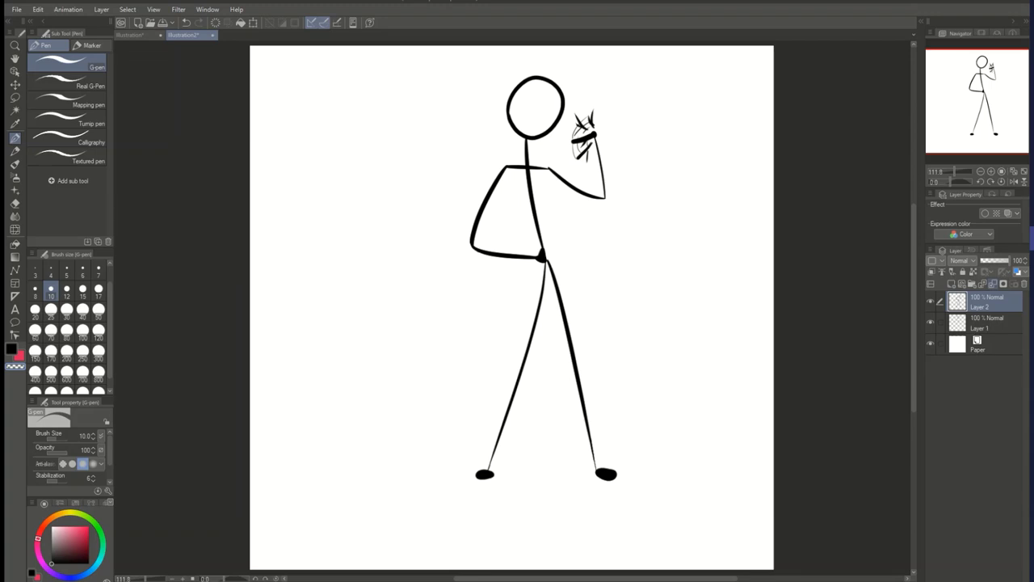
pyautogui.press('Delete')
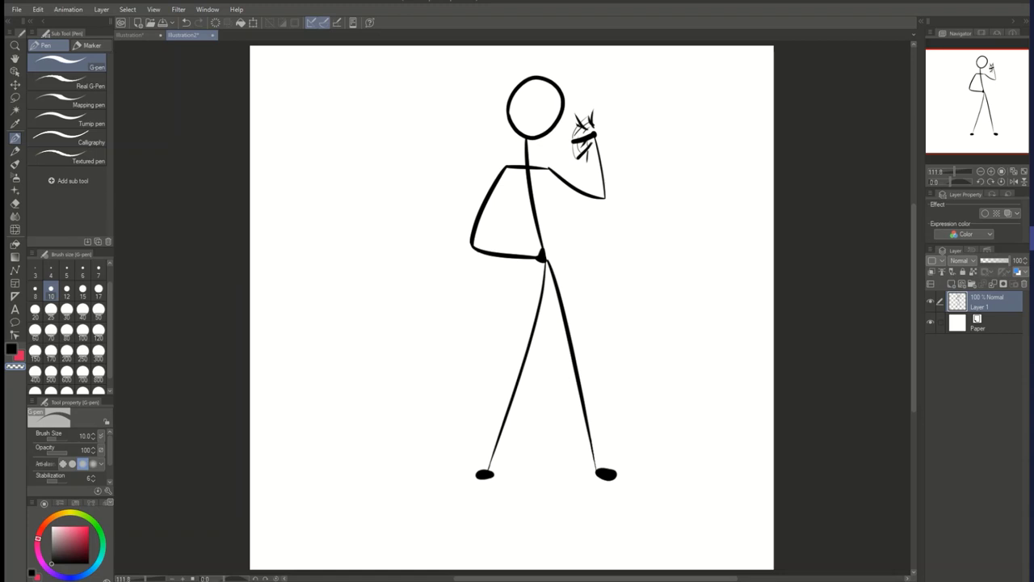
pyautogui.rightClick(987, 303)
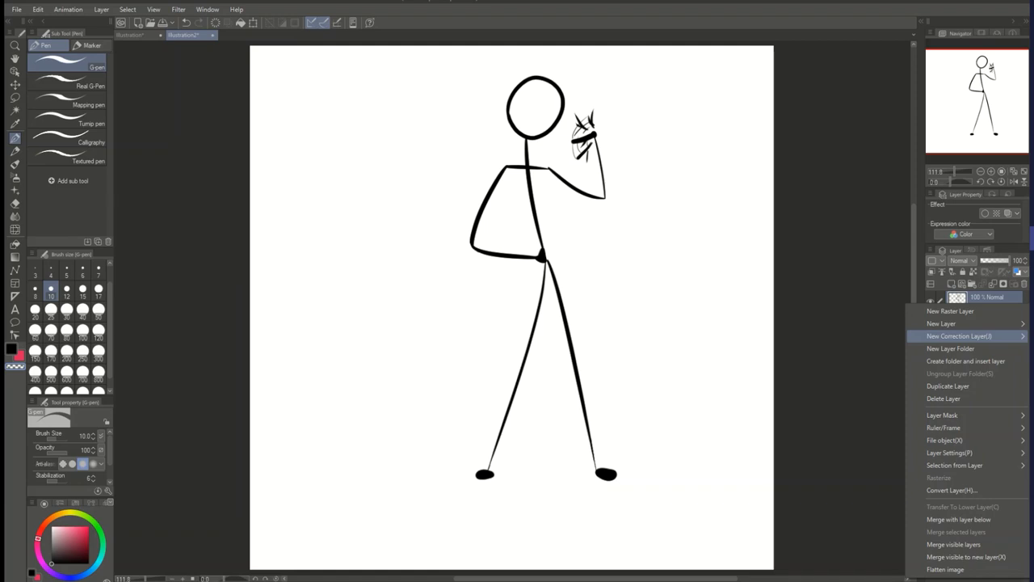
pyautogui.moveTo(960, 335)
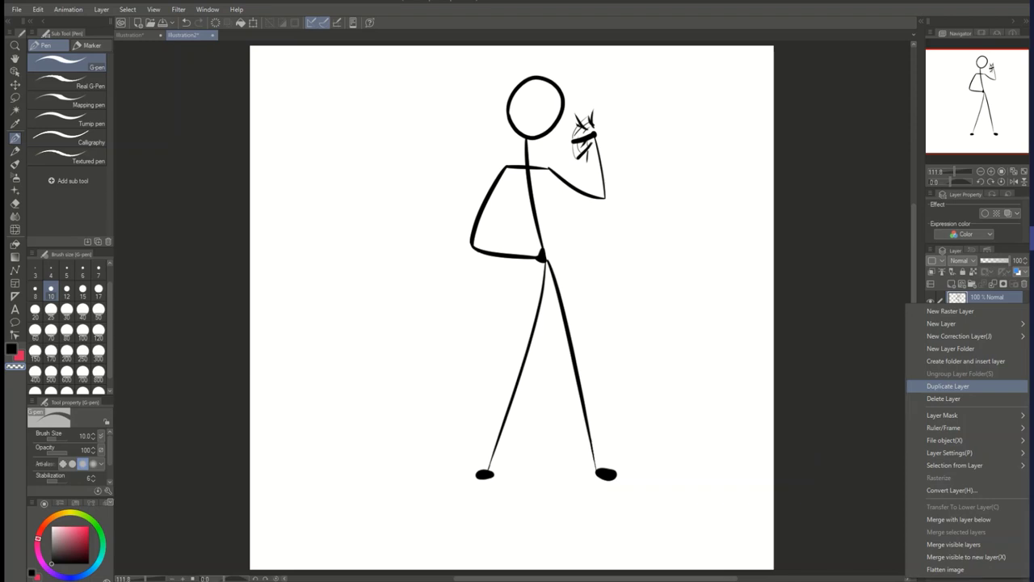
pyautogui.press('Escape')
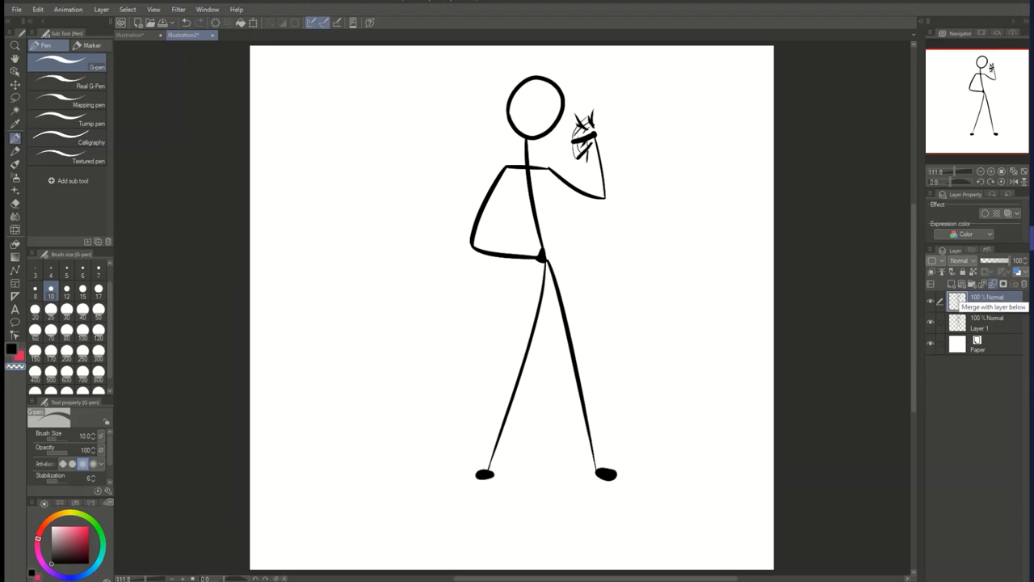
pyautogui.hotkey('ctrl', 'e')
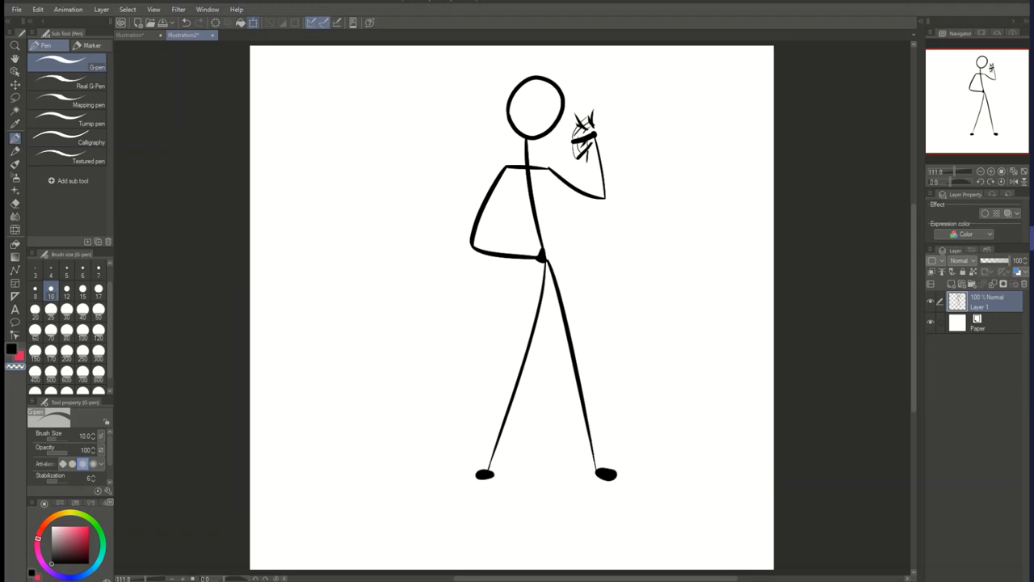
# - Move the whole merged stick figure down and slightly left with Scale/Rotate to centre it on the canvas
pyautogui.click(253, 22)
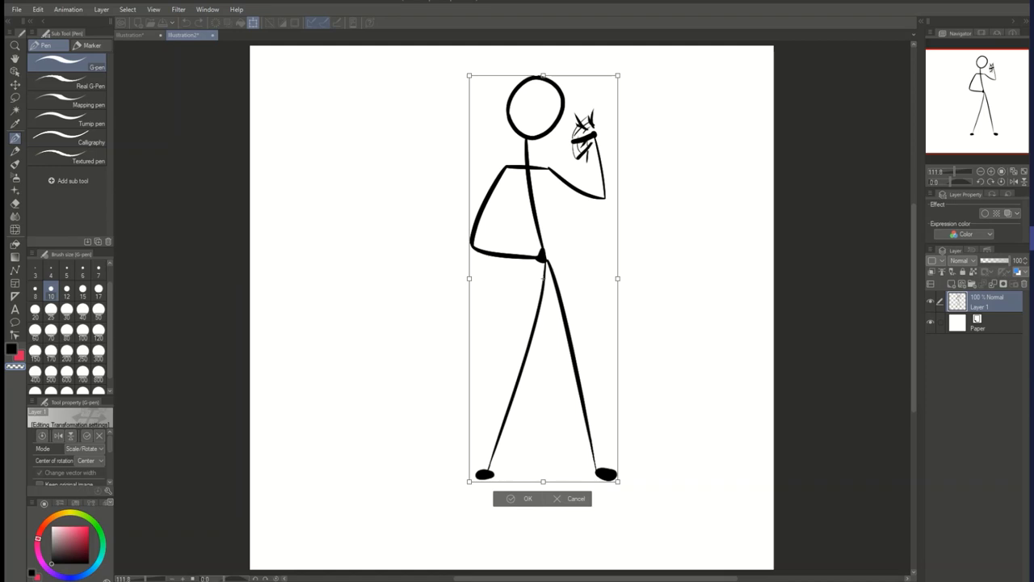
pyautogui.moveTo(543, 278); pyautogui.dragTo(523, 315)
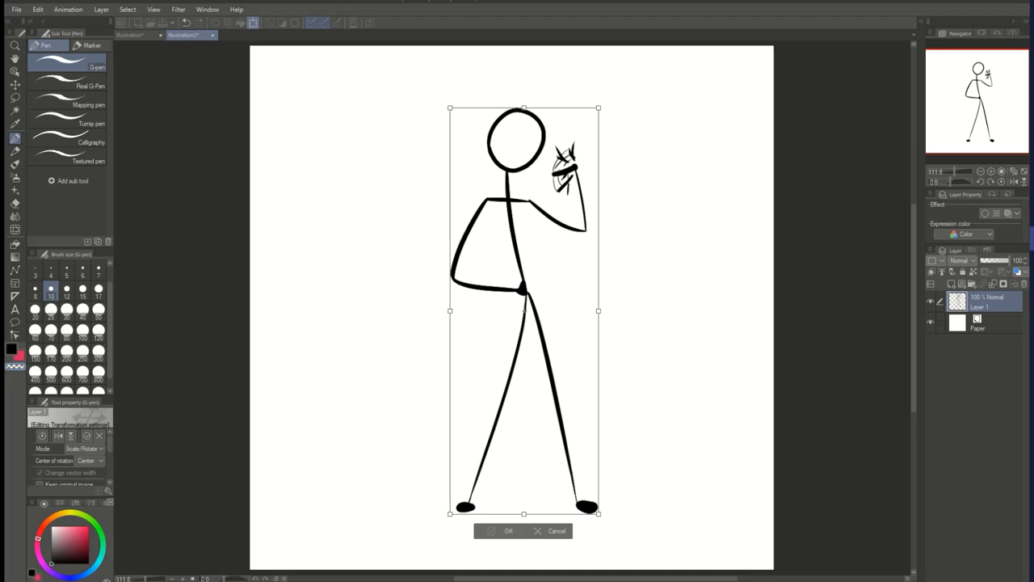
pyautogui.press('Return')
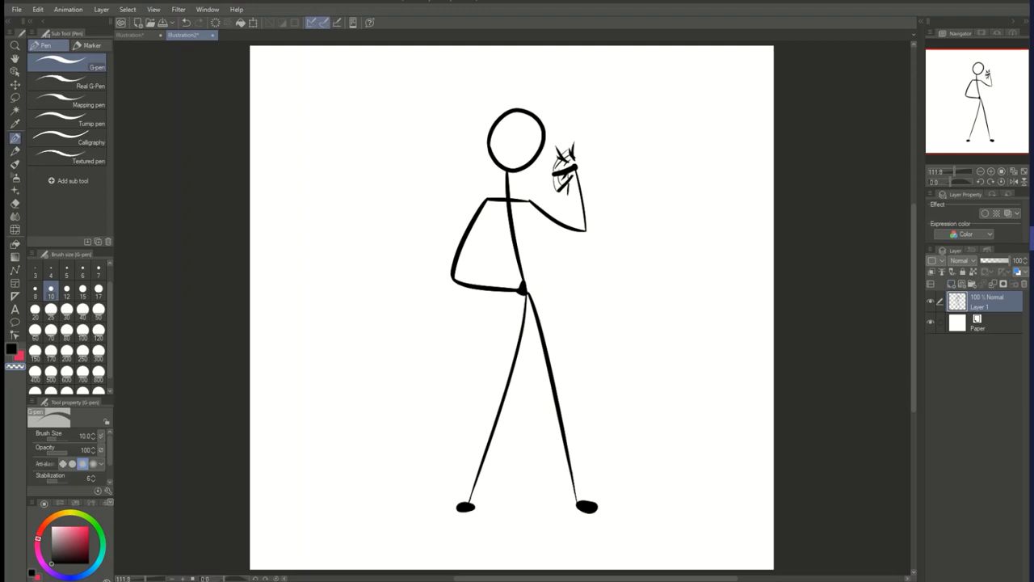
# - Add a new raster layer directly above the Paper layer, beneath the stick figure
pyautogui.click(981, 324)
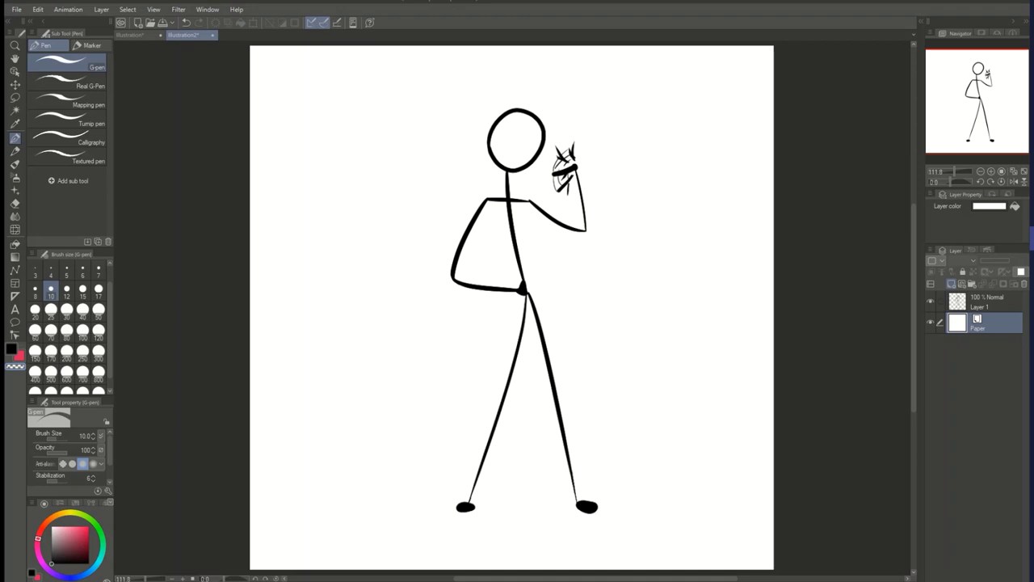
pyautogui.hotkey('ctrl', 'shift', 'n')
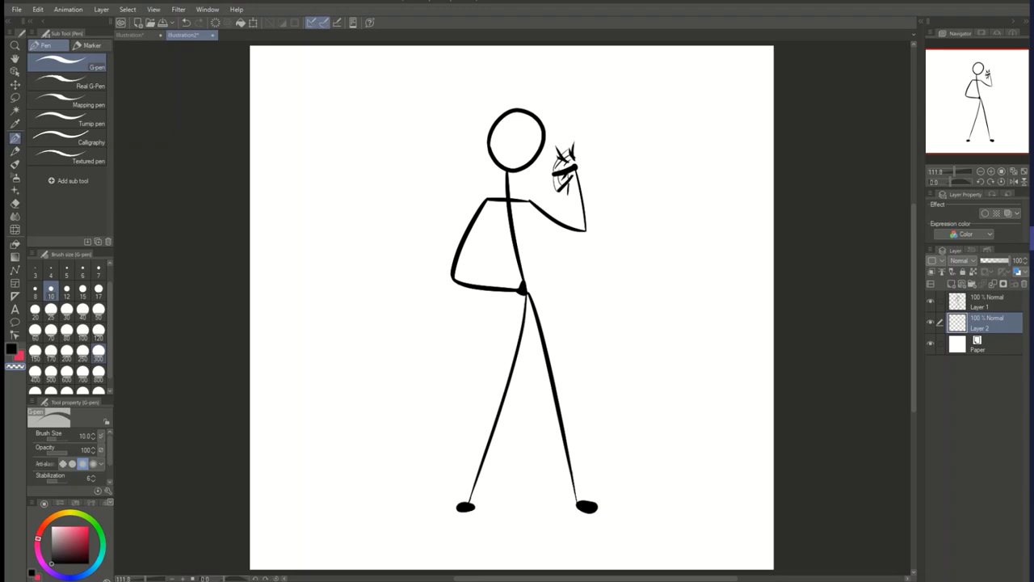
# - Try one thick black G-pen stroke at brush size 300 across both feet on Layer 2, and undo it
pyautogui.click(98, 350)
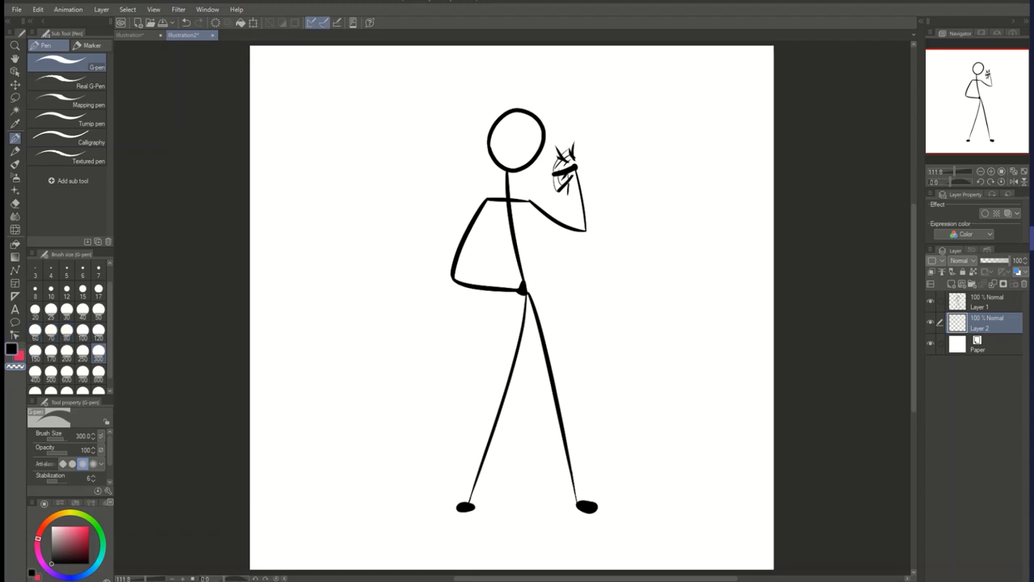
pyautogui.press('c')
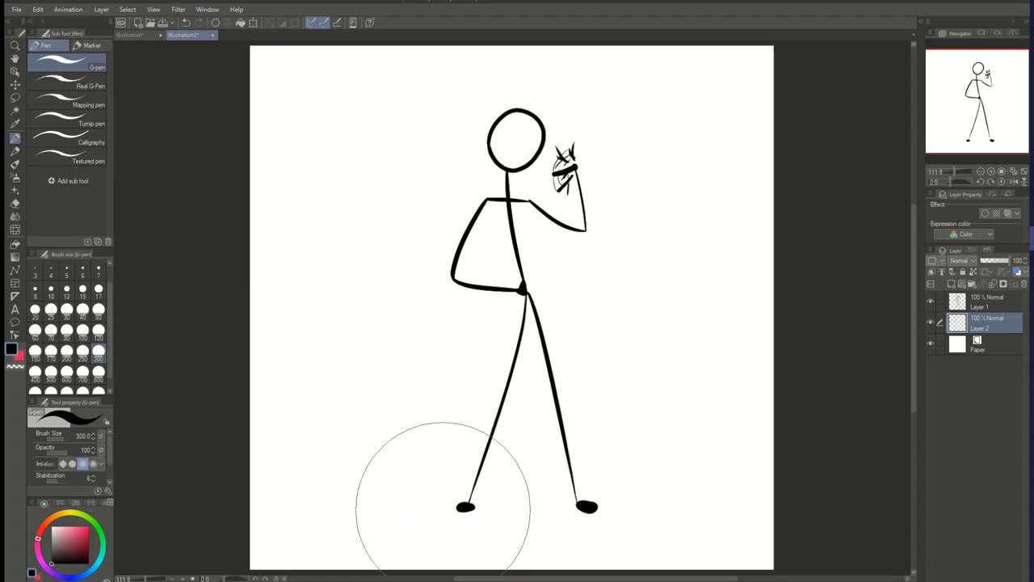
pyautogui.moveTo(441, 507); pyautogui.dragTo(589, 519)
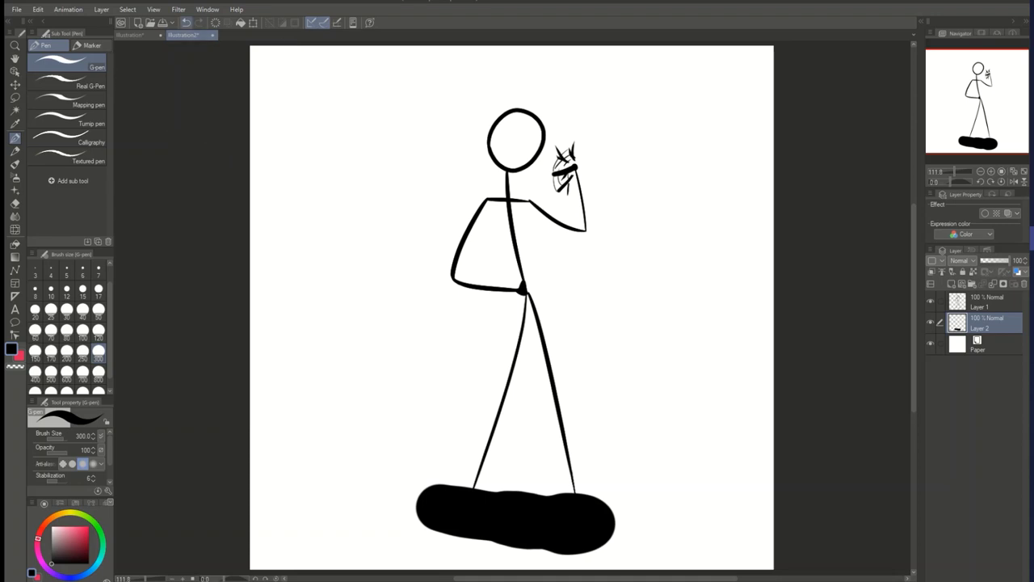
pyautogui.click(185, 23)
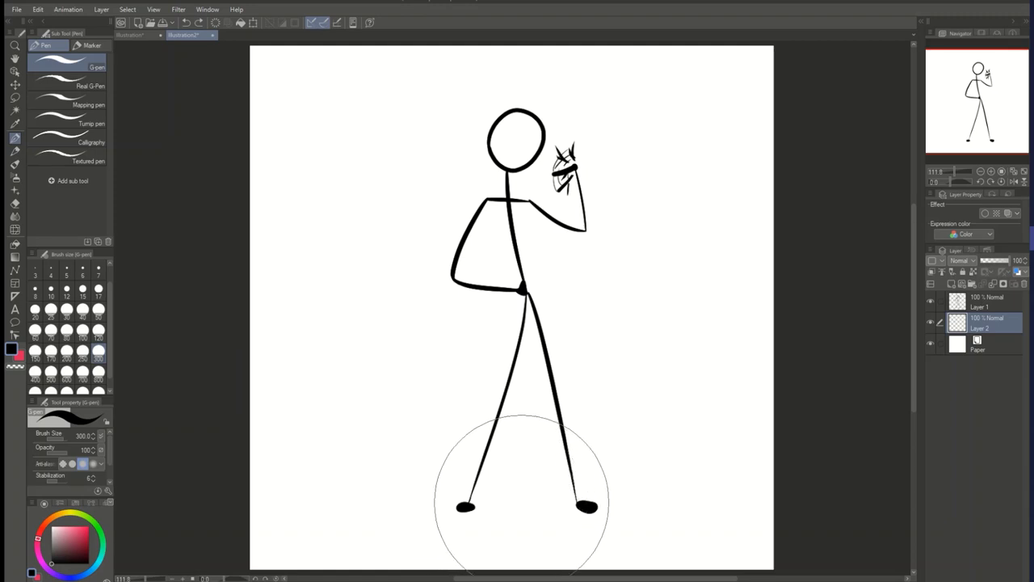
# - Try to paint a rounded black ground shadow on Layer 2 around the figure's feet with overlapping size 300 strokes
pyautogui.click(521, 500)
pyautogui.moveTo(519, 490)
pyautogui.mouseDown()
pyautogui.moveTo(516, 515)
pyautogui.moveTo(507, 504)
pyautogui.moveTo(521, 487)
pyautogui.moveTo(538, 508)
pyautogui.moveTo(533, 521)
pyautogui.moveTo(485, 508)
pyautogui.moveTo(497, 506)
pyautogui.mouseUp()
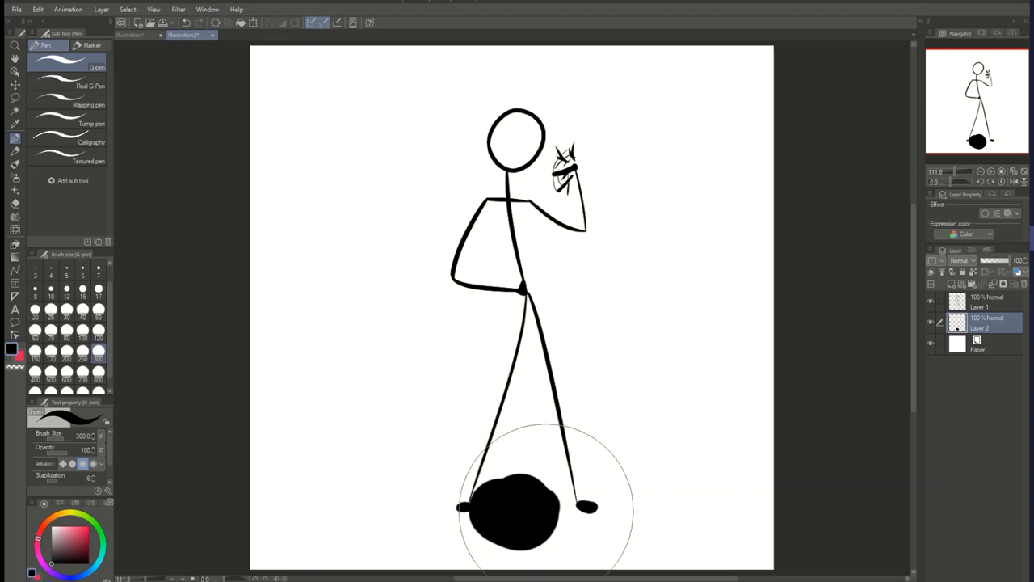
pyautogui.moveTo(544, 512)
pyautogui.mouseDown()
pyautogui.moveTo(545, 522)
pyautogui.moveTo(524, 526)
pyautogui.mouseUp()
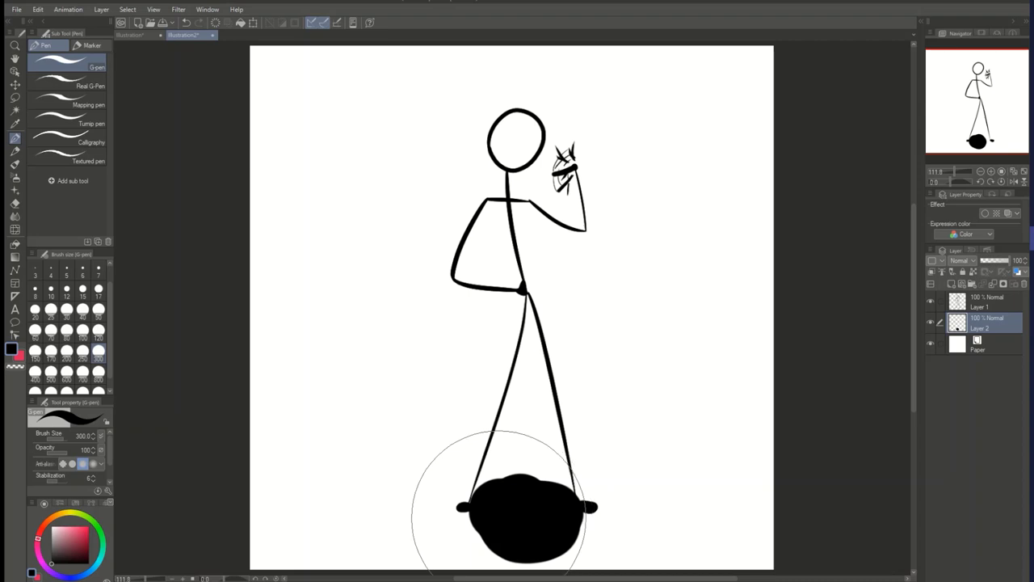
pyautogui.moveTo(485, 514); pyautogui.dragTo(493, 507)
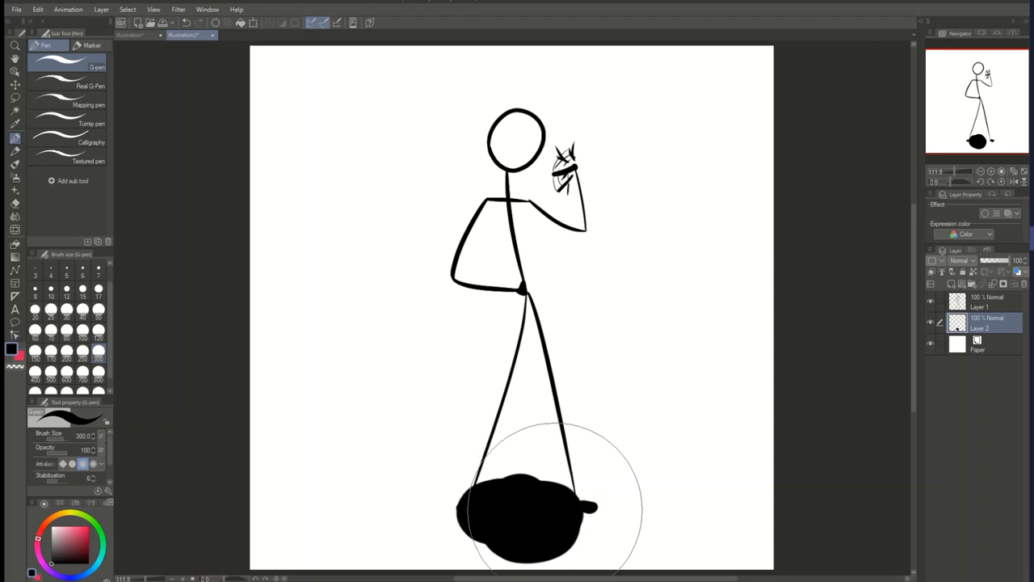
pyautogui.moveTo(565, 509); pyautogui.dragTo(572, 518)
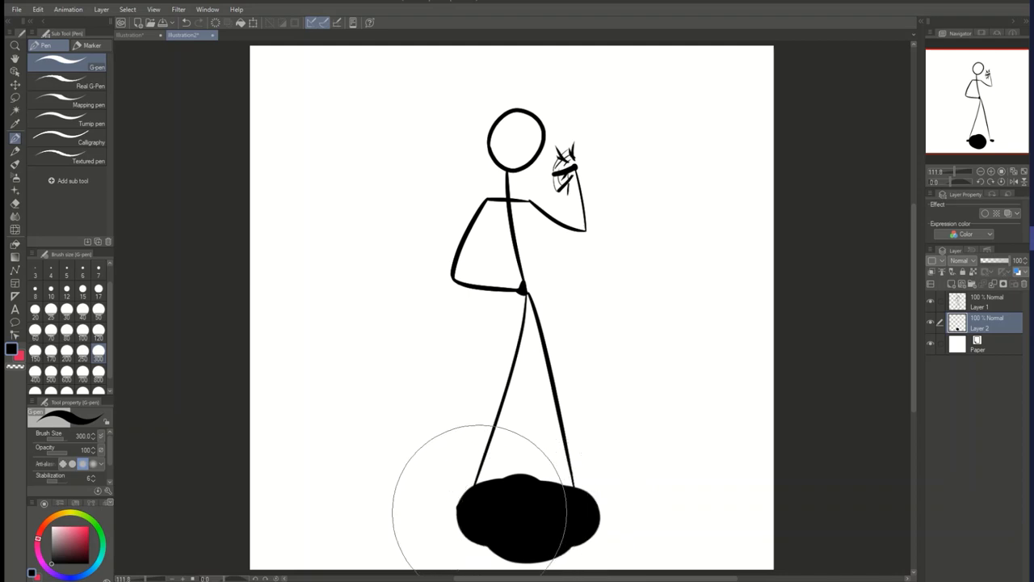
pyautogui.moveTo(476, 509); pyautogui.dragTo(469, 507)
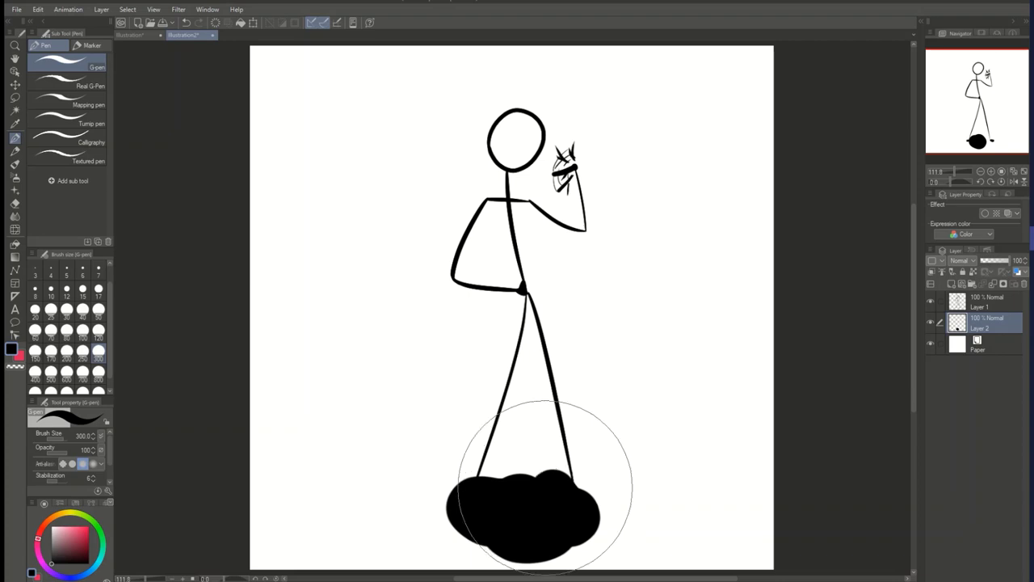
pyautogui.click(535, 486)
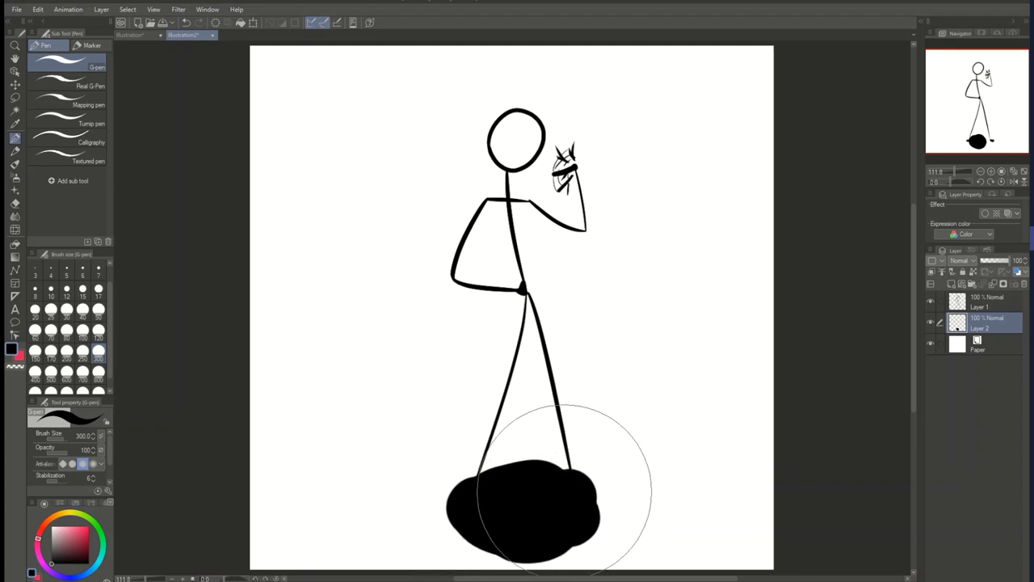
pyautogui.moveTo(561, 493)
pyautogui.mouseDown()
pyautogui.moveTo(511, 493)
pyautogui.moveTo(496, 530)
pyautogui.moveTo(520, 541)
pyautogui.moveTo(557, 535)
pyautogui.moveTo(574, 518)
pyautogui.moveTo(561, 494)
pyautogui.moveTo(492, 499)
pyautogui.moveTo(490, 534)
pyautogui.moveTo(520, 549)
pyautogui.moveTo(546, 548)
pyautogui.moveTo(575, 525)
pyautogui.moveTo(568, 475)
pyautogui.moveTo(533, 452)
pyautogui.moveTo(486, 469)
pyautogui.moveTo(467, 505)
pyautogui.moveTo(489, 557)
pyautogui.moveTo(553, 572)
pyautogui.moveTo(598, 509)
pyautogui.moveTo(570, 461)
pyautogui.mouseUp()
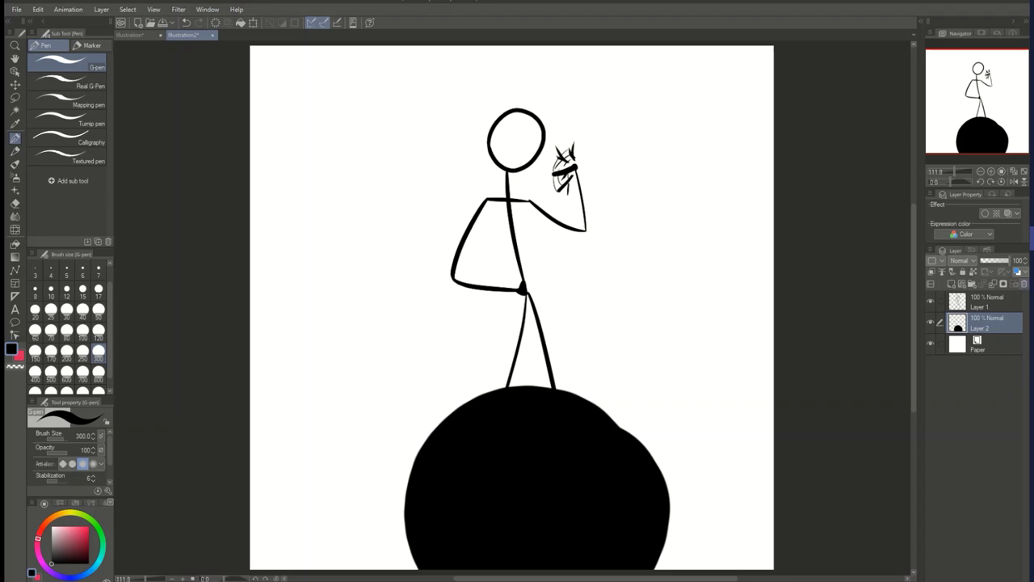
# - Delete the layer holding the black blob and add an empty raster layer directly above the Paper layer
pyautogui.click(1024, 283)
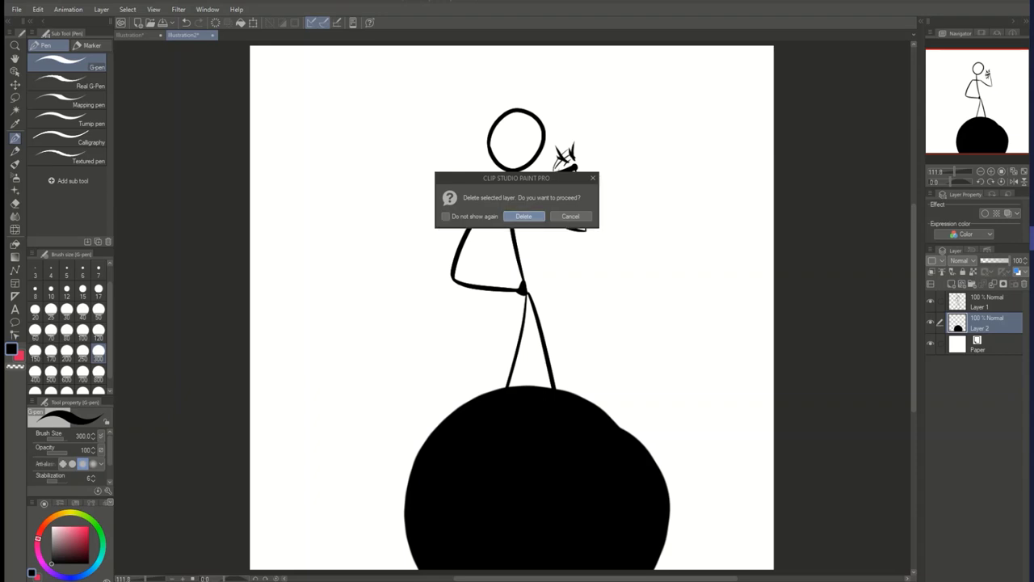
pyautogui.press('Return')
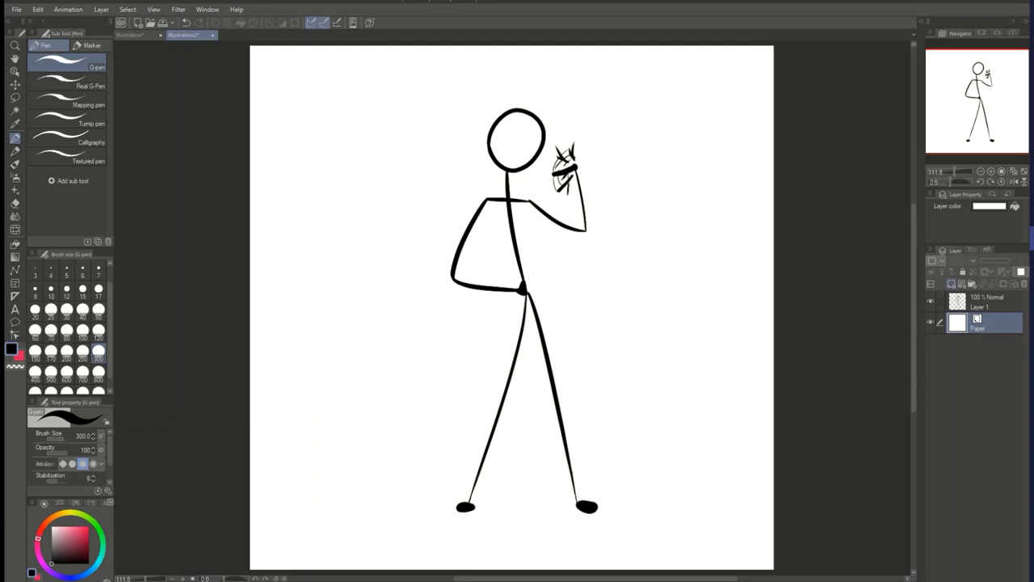
pyautogui.click(950, 284)
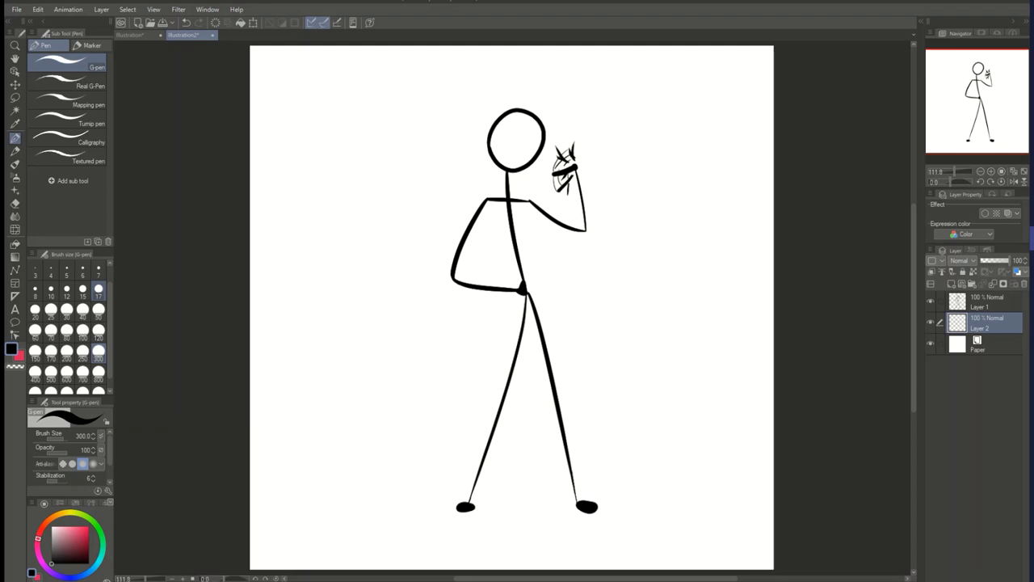
# - Outline a flat oval shadow between the two feet on Layer 2 with the G-pen at brush size 17
pyautogui.click(99, 288)
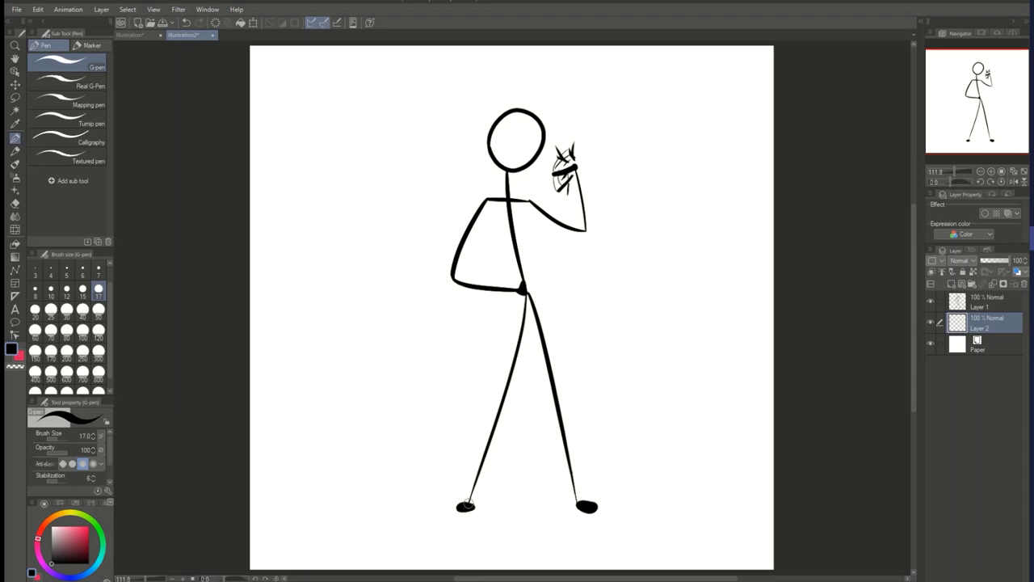
pyautogui.moveTo(469, 502); pyautogui.dragTo(556, 494)
pyautogui.moveTo(560, 496); pyautogui.dragTo(592, 506)
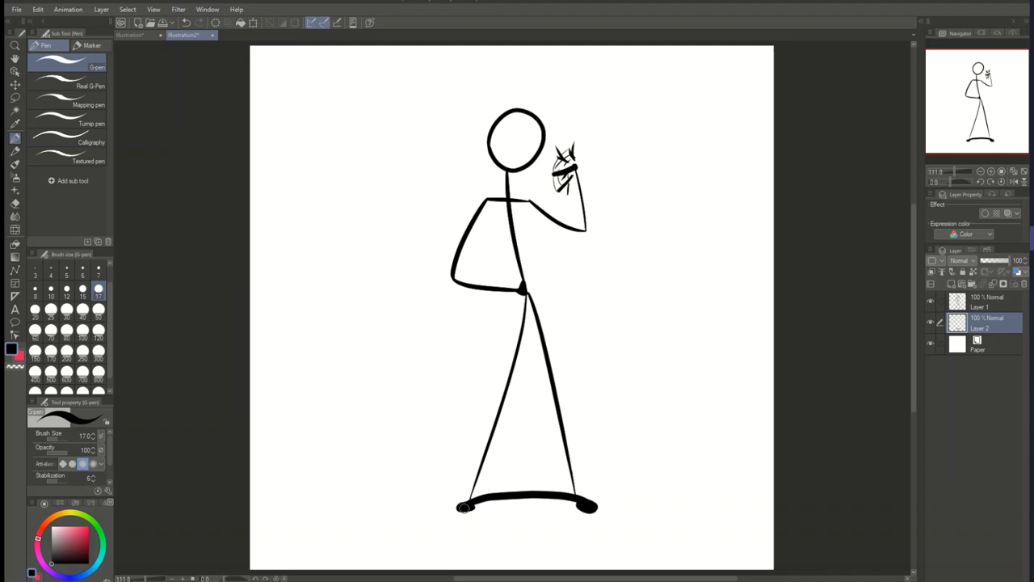
pyautogui.moveTo(473, 511)
pyautogui.mouseDown()
pyautogui.moveTo(537, 526)
pyautogui.moveTo(594, 504)
pyautogui.mouseUp()
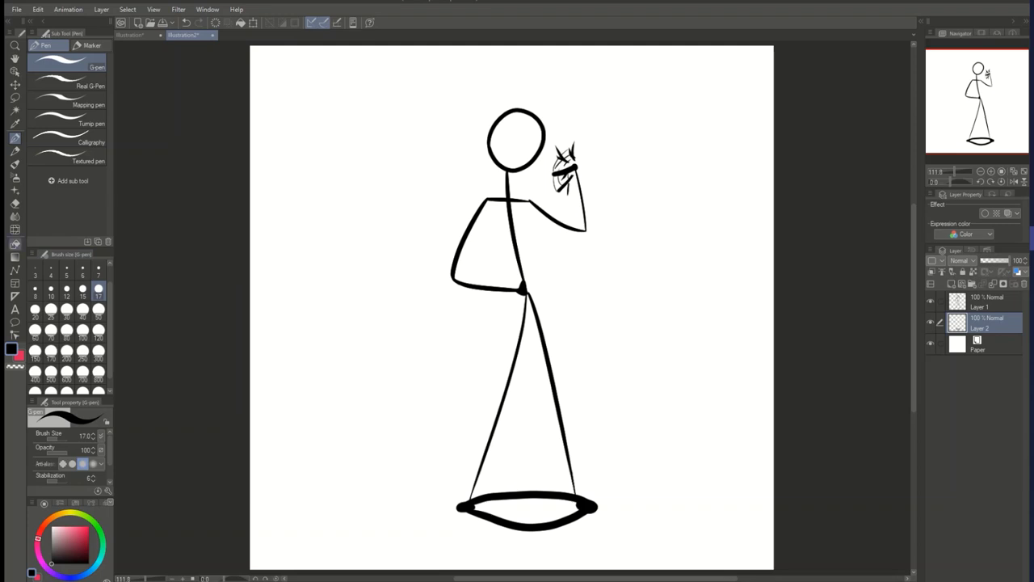
# - Fill the inside of the shadow outline with black using Enclose and fill, hiding Layer 1 during the fill
pyautogui.click(15, 243)
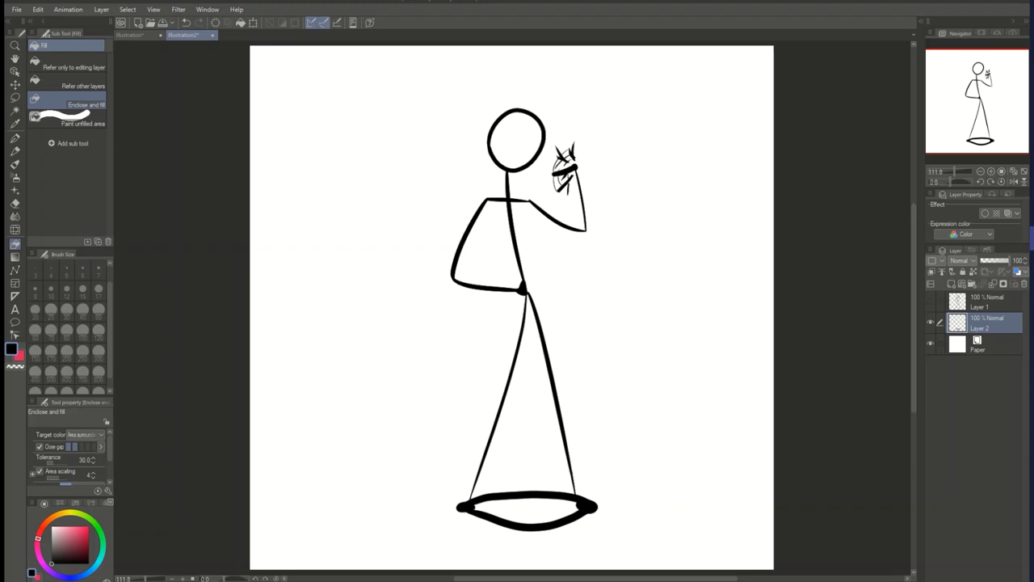
pyautogui.hotkey('ctrl', 'z')
pyautogui.hotkey('ctrl', 'z')
pyautogui.hotkey('ctrl', 'z')
pyautogui.hotkey('ctrl', 'z')
pyautogui.hotkey('ctrl', 'z')
pyautogui.hotkey('ctrl', 'z')
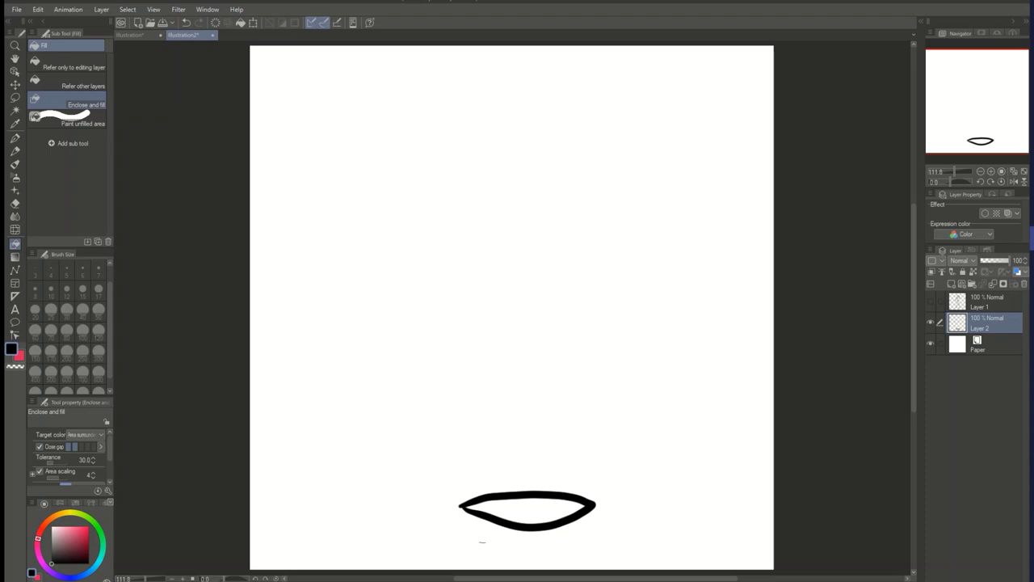
pyautogui.moveTo(467, 537)
pyautogui.mouseDown()
pyautogui.moveTo(443, 499)
pyautogui.moveTo(505, 458)
pyautogui.moveTo(579, 452)
pyautogui.moveTo(614, 475)
pyautogui.moveTo(626, 507)
pyautogui.moveTo(607, 538)
pyautogui.moveTo(521, 560)
pyautogui.moveTo(485, 541)
pyautogui.mouseUp()
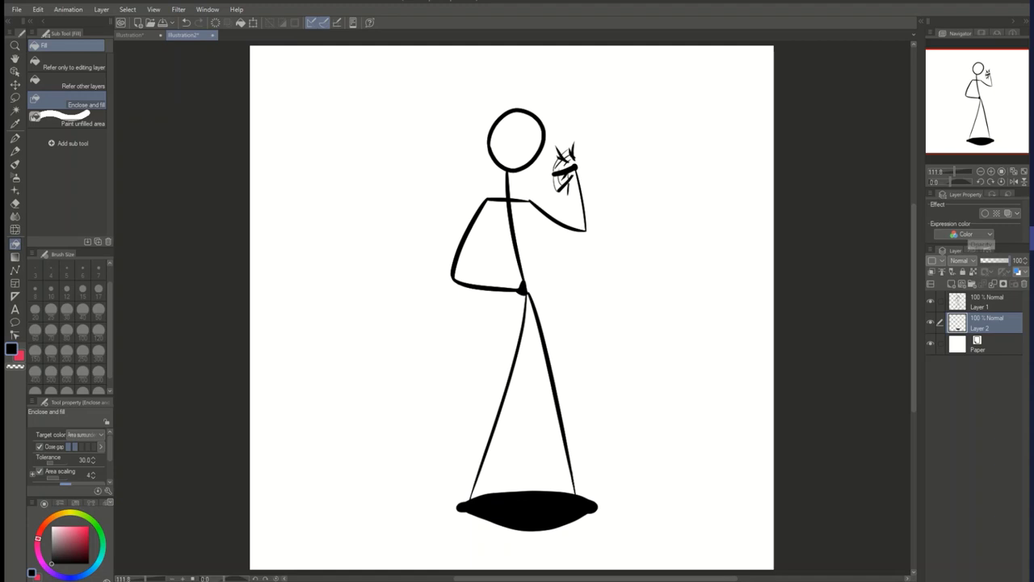
# - Reduce the opacity of the shadow's Layer 2 to 40 %, briefly hiding the stick figure to inspect the shadow
pyautogui.moveTo(1009, 260); pyautogui.dragTo(1005, 260)
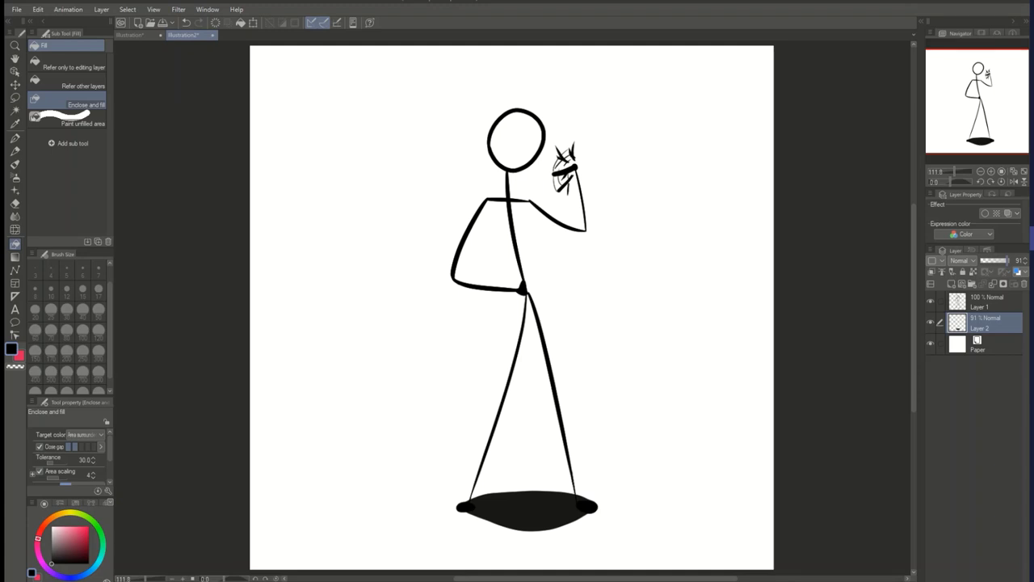
pyautogui.moveTo(1005, 261); pyautogui.dragTo(999, 260)
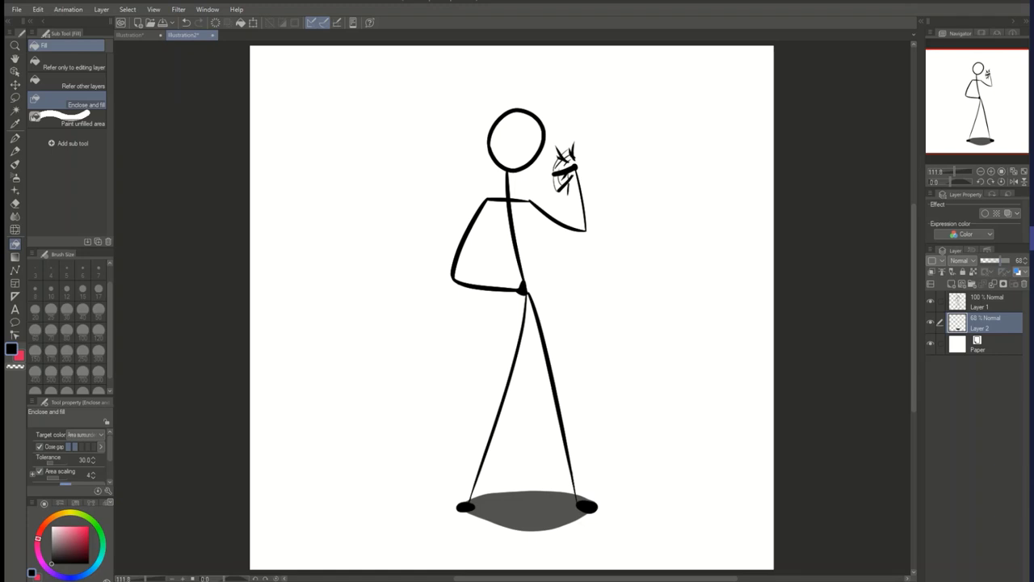
pyautogui.moveTo(1001, 260); pyautogui.dragTo(993, 260)
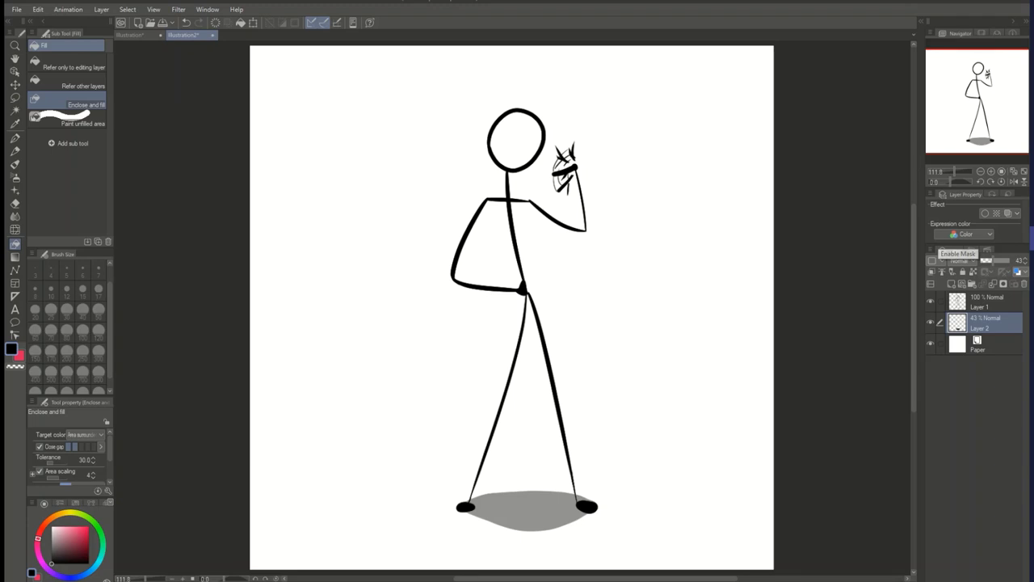
pyautogui.click(930, 301)
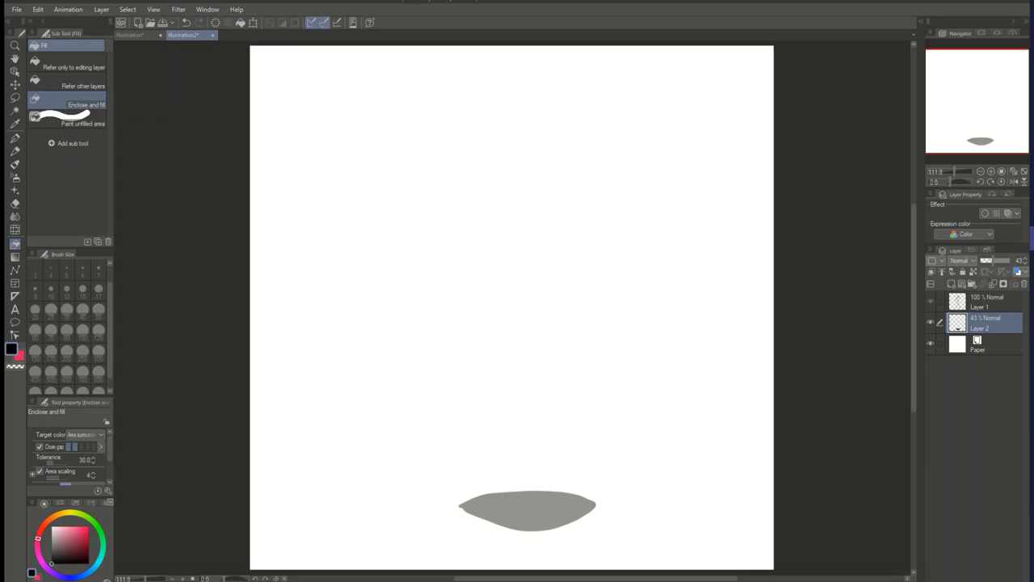
pyautogui.hotkey('ctrl', 'z')
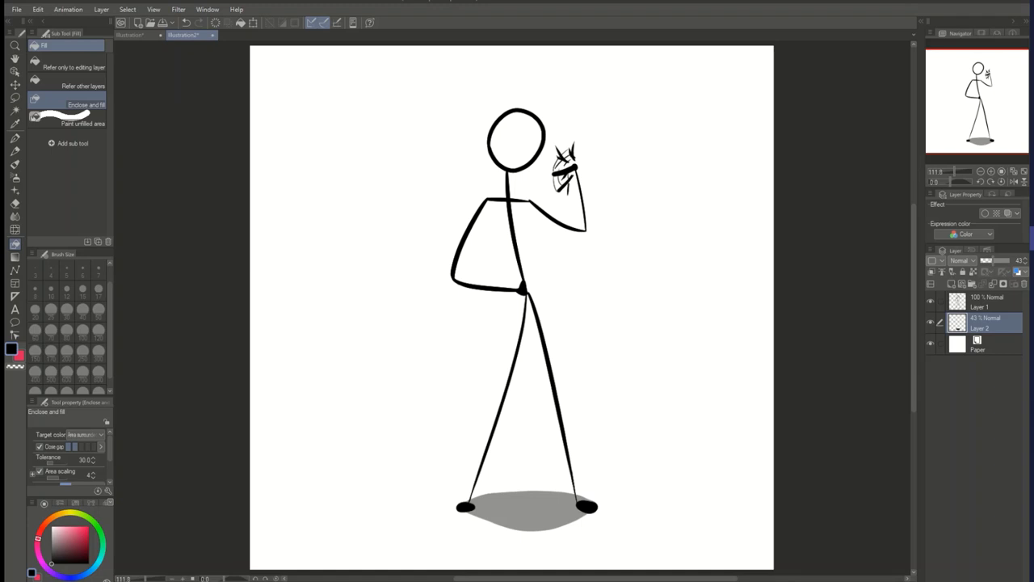
pyautogui.click(990, 301)
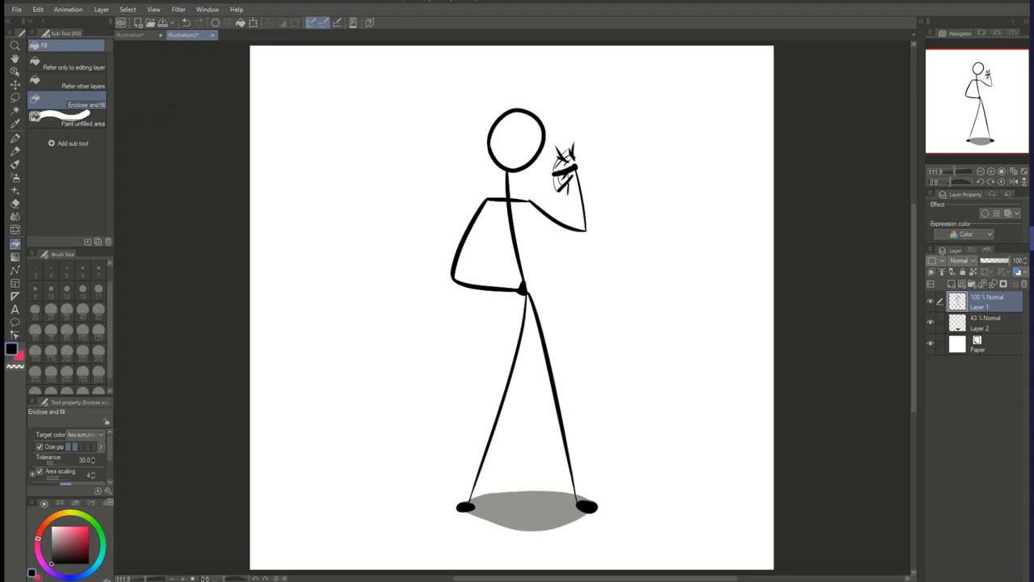
pyautogui.click(986, 323)
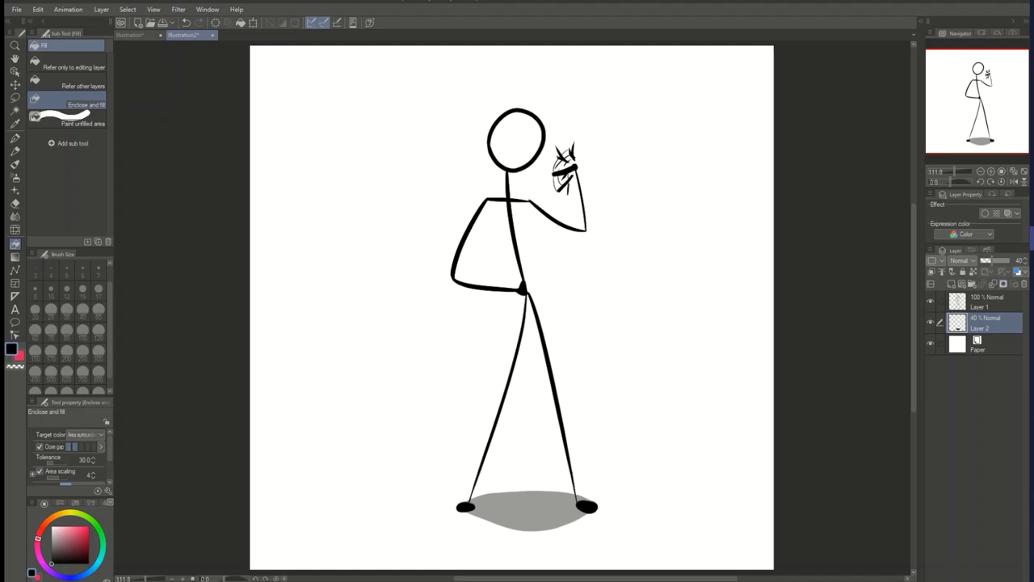
# - Merge the stick figure's Layer 1 down into the shadow layer and toggle the merged layer's visibility to check it
pyautogui.click(990, 301)
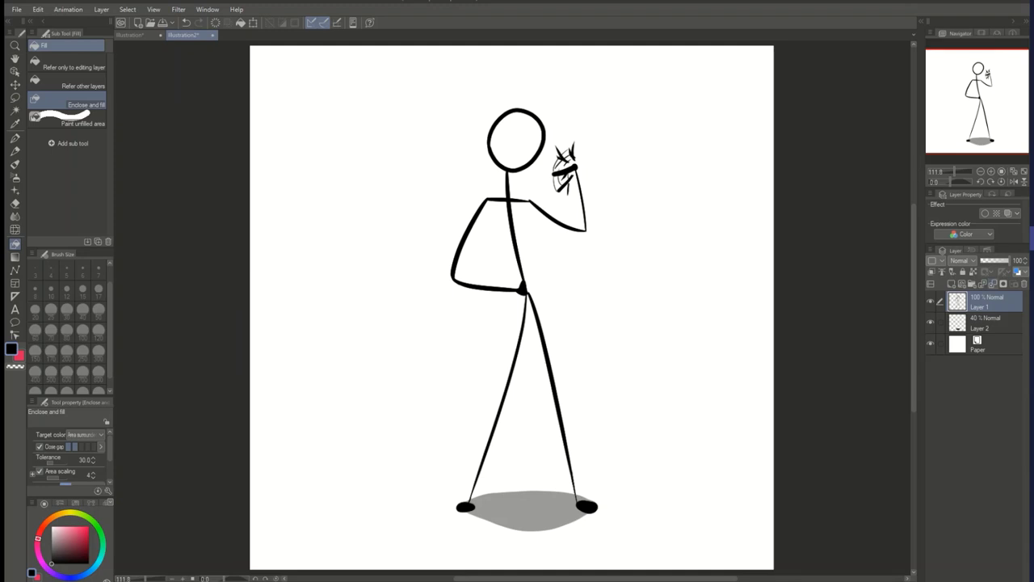
pyautogui.click(993, 284)
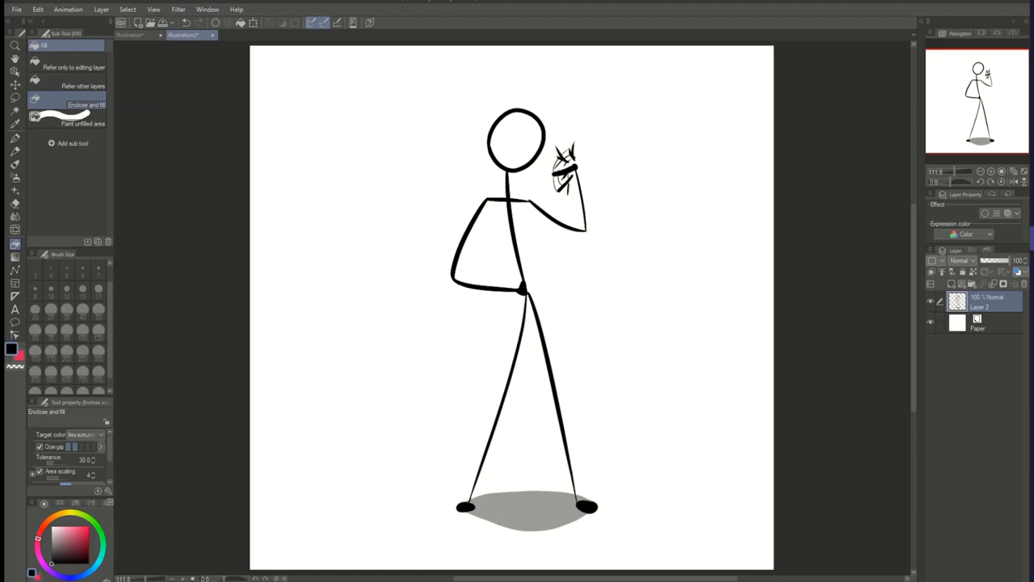
pyautogui.click(930, 302)
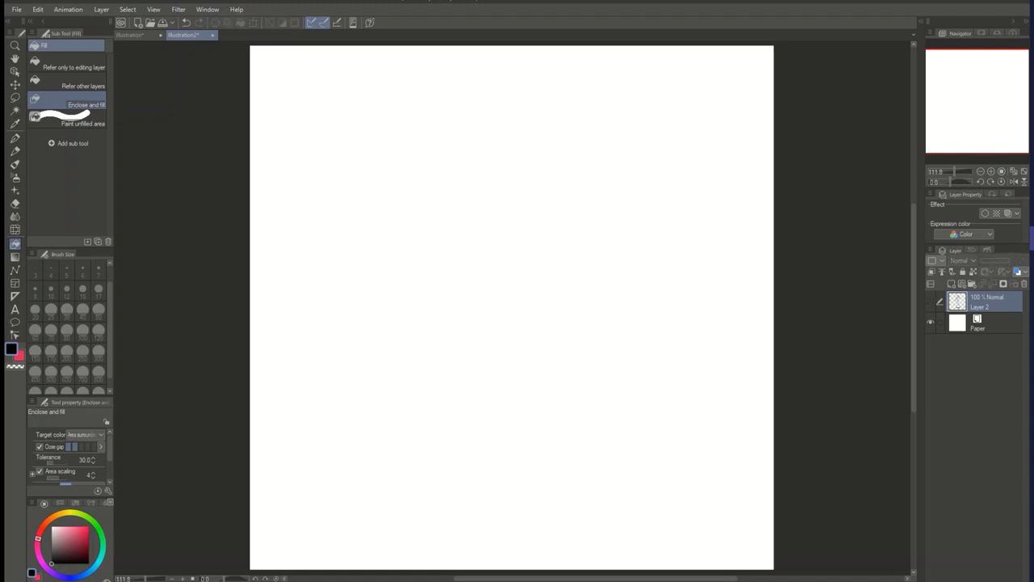
pyautogui.click(930, 301)
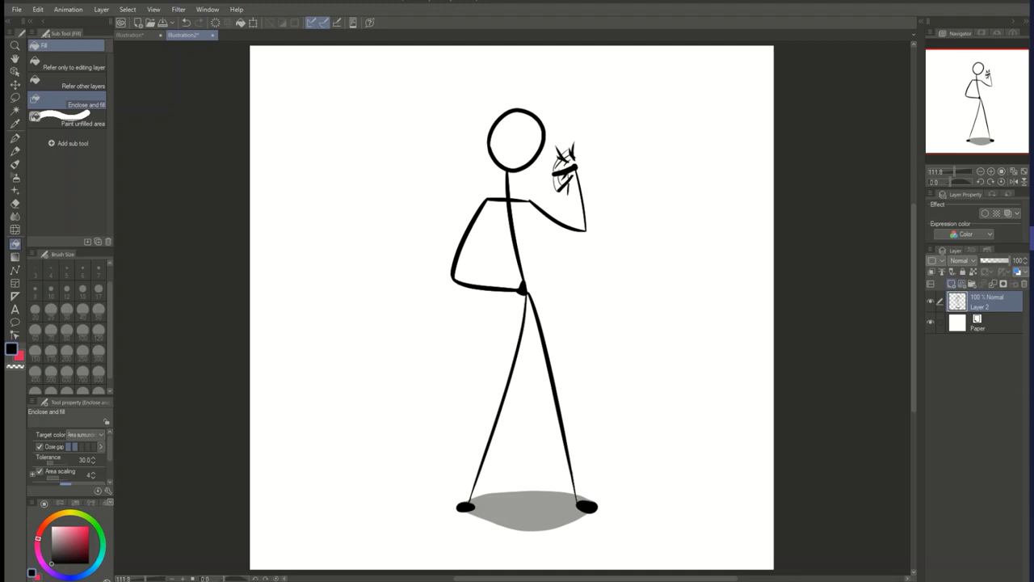
# - Add a raster layer above the figure and draw two curved, crossing face guidelines inside the head with the G-pen
pyautogui.click(950, 283)
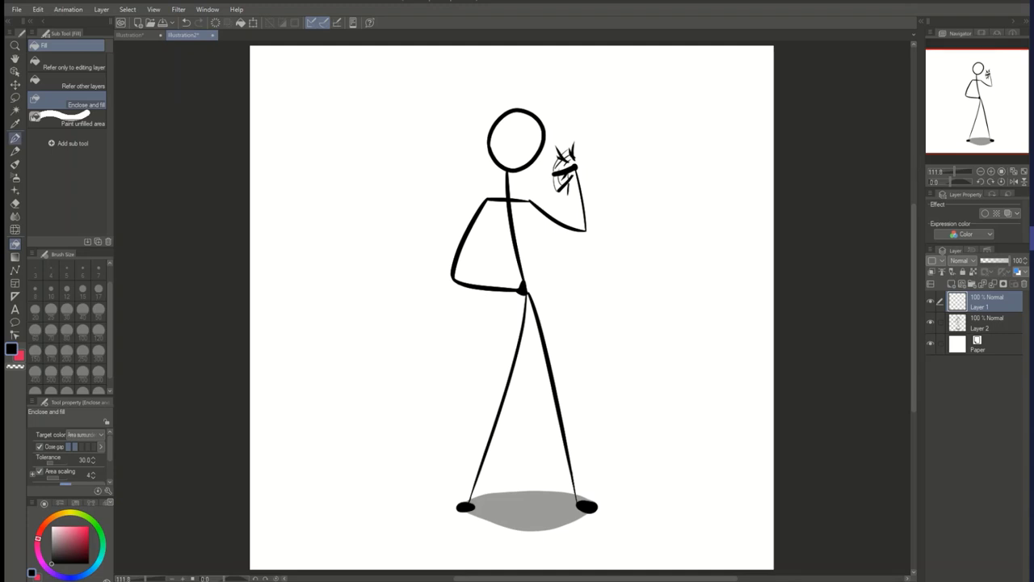
pyautogui.click(15, 137)
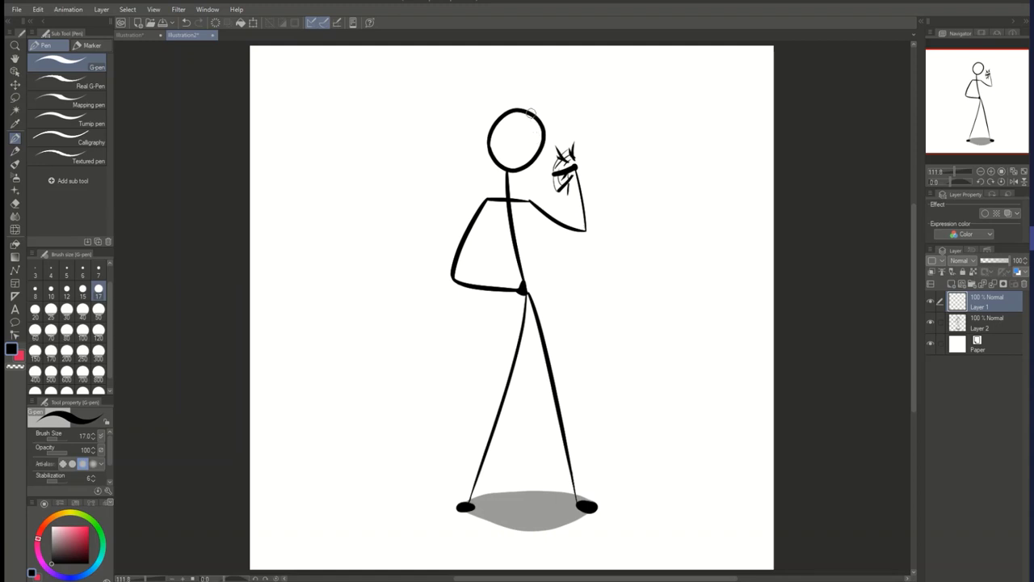
pyautogui.moveTo(532, 113); pyautogui.dragTo(505, 174)
pyautogui.moveTo(490, 137)
pyautogui.mouseDown()
pyautogui.moveTo(508, 131)
pyautogui.moveTo(535, 151)
pyautogui.mouseUp()
# - Lower the face guideline layer's opacity to 21 % and add a new raster layer above it
pyautogui.moveTo(1008, 260); pyautogui.dragTo(983, 260)
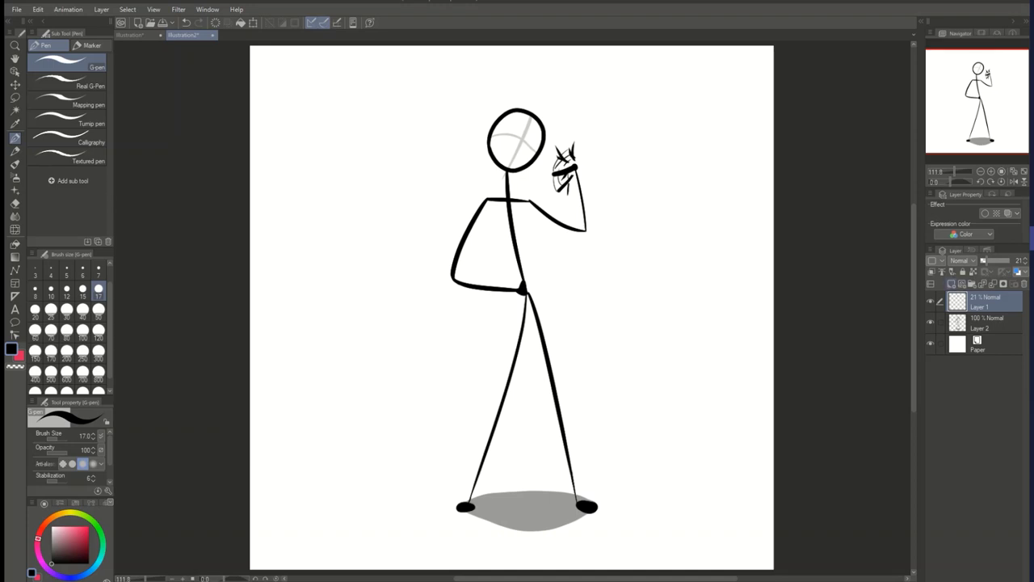
pyautogui.hotkey('ctrl', 'shift', 'n')
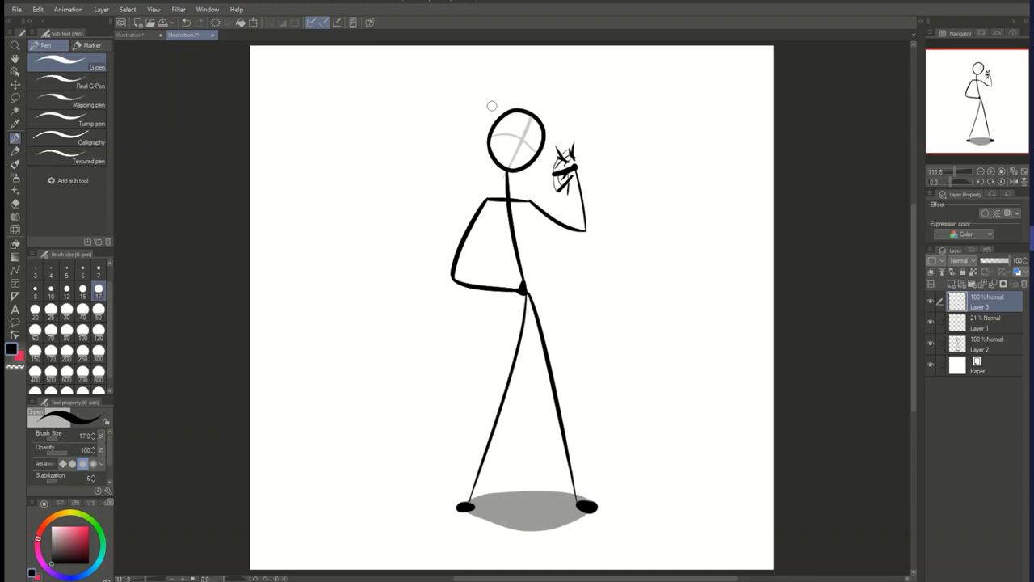
# - Set the G-pen brush size to 7 and draw the outline of an open mouth with small drips in the lower head
pyautogui.scroll(2, 493, 102)
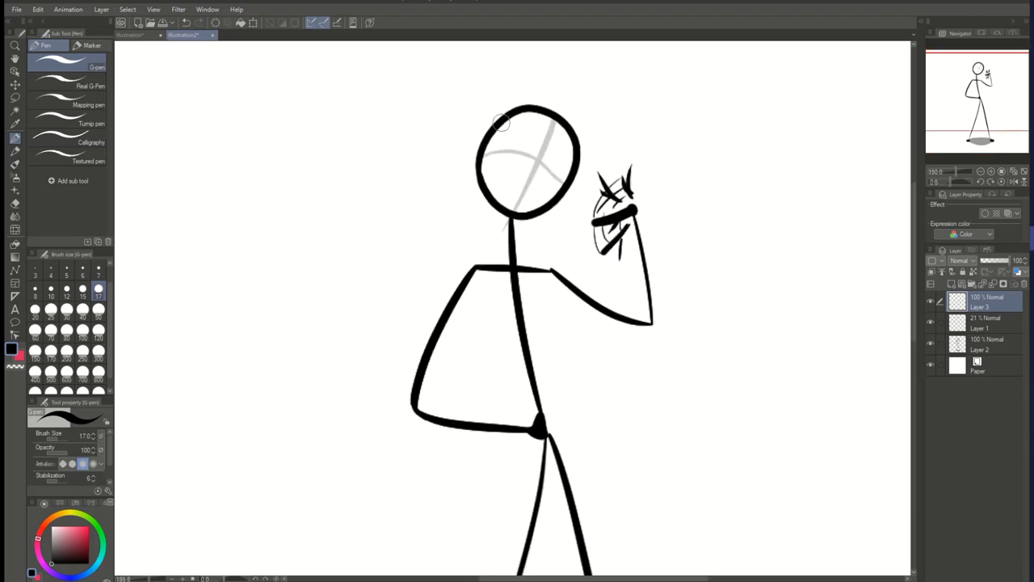
pyautogui.scroll(1, 520, 84)
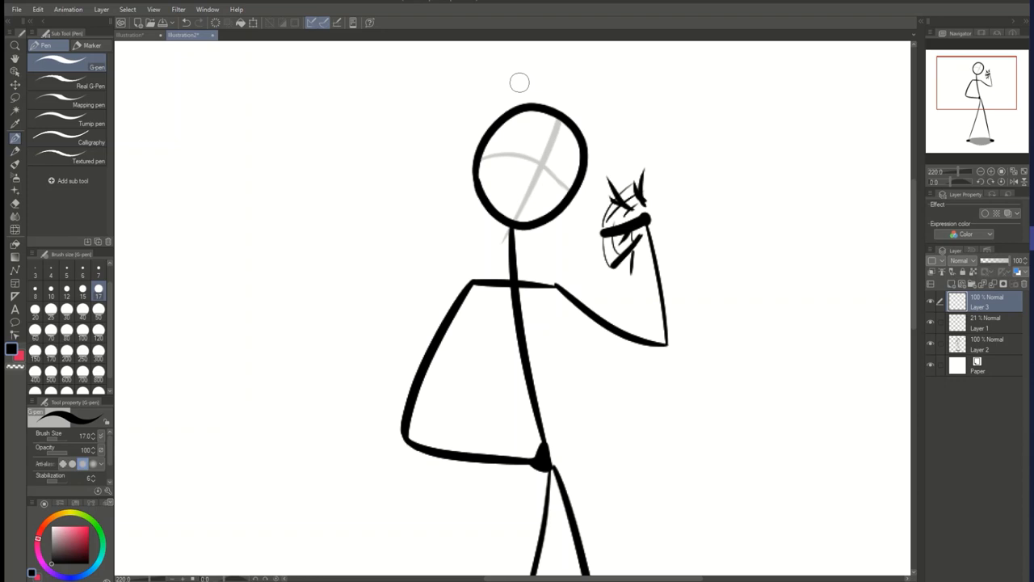
pyautogui.scroll(2, 519, 82)
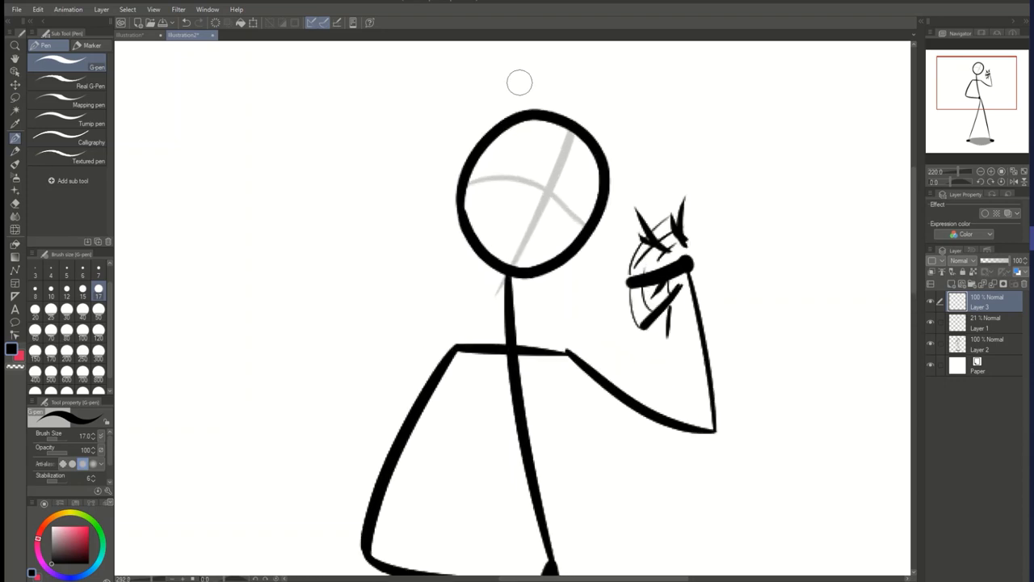
pyautogui.scroll(2, 520, 82)
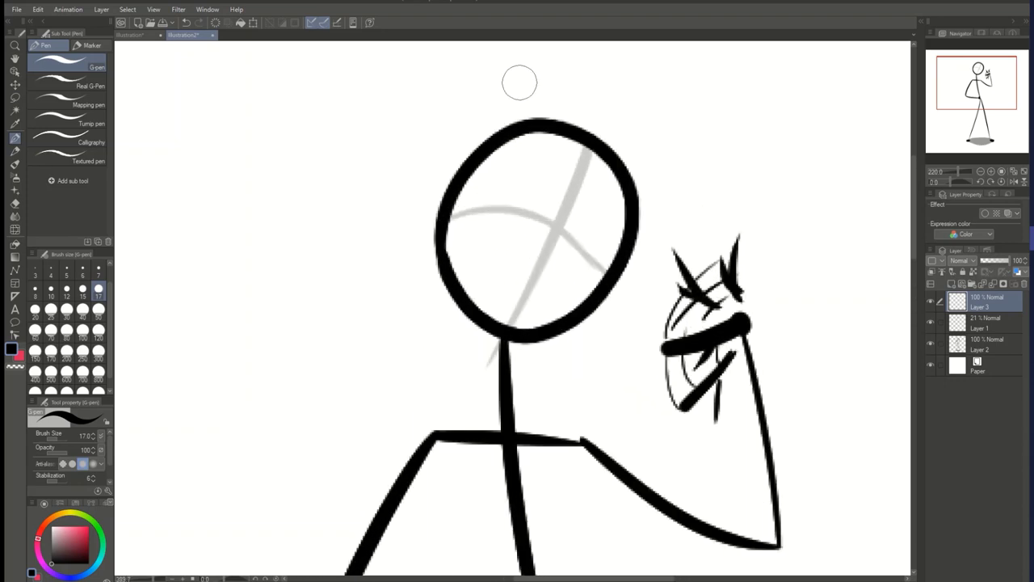
pyautogui.scroll(2, 519, 83)
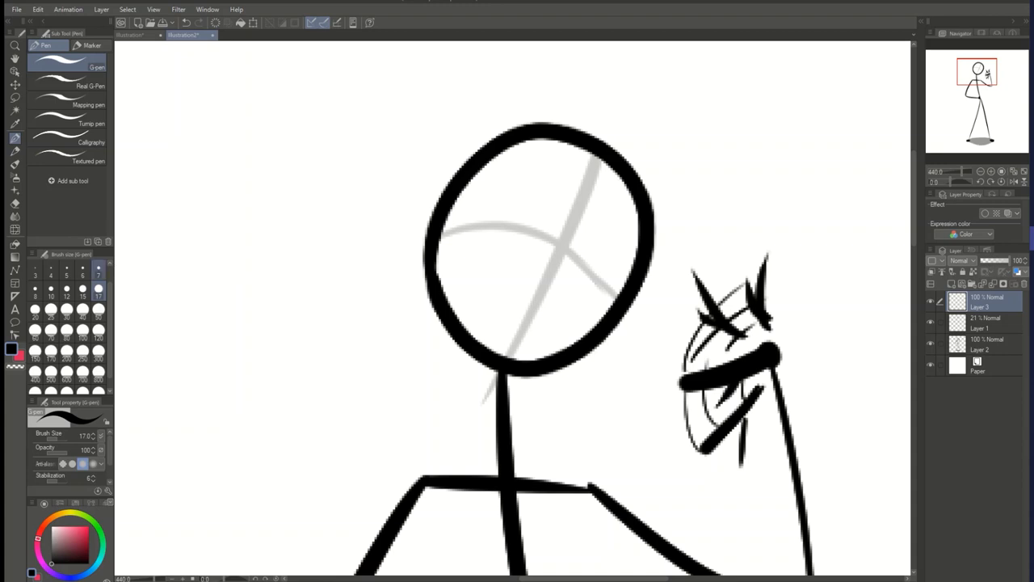
pyautogui.click(99, 273)
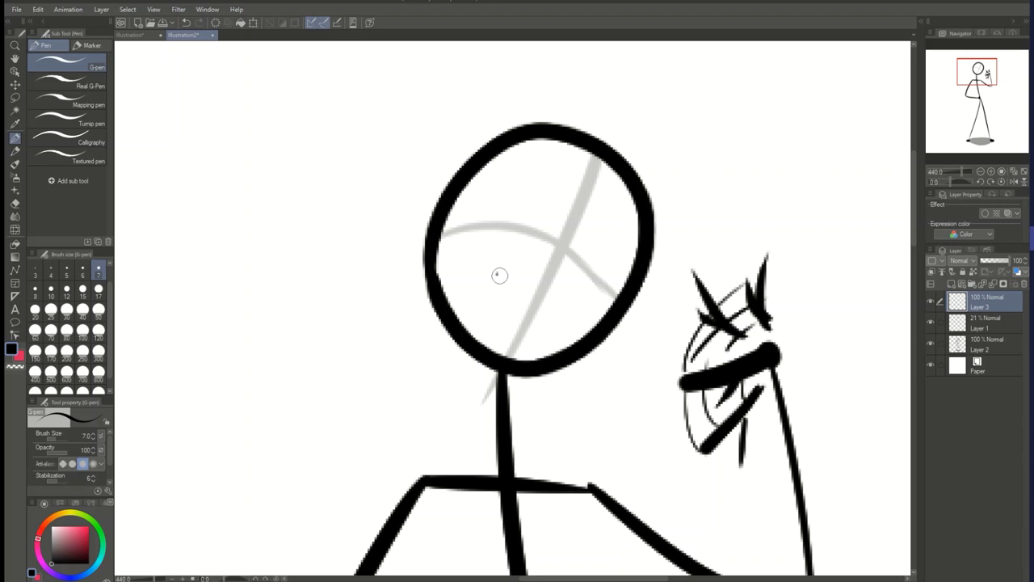
pyautogui.moveTo(518, 277)
pyautogui.mouseDown()
pyautogui.moveTo(542, 277)
pyautogui.moveTo(543, 293)
pyautogui.moveTo(556, 286)
pyautogui.moveTo(560, 317)
pyautogui.mouseUp()
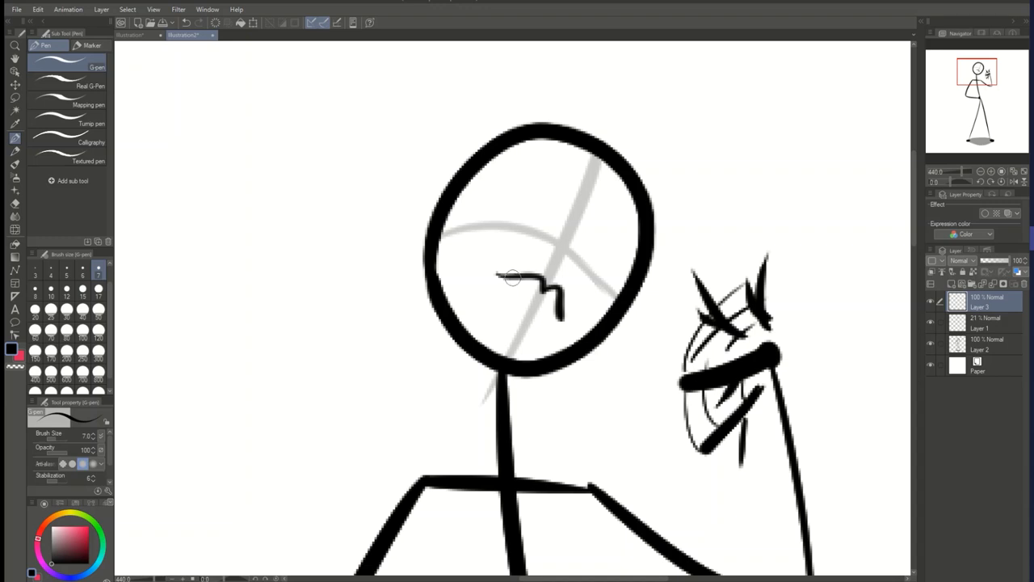
pyautogui.moveTo(509, 279); pyautogui.dragTo(510, 287)
pyautogui.moveTo(510, 281)
pyautogui.mouseDown()
pyautogui.moveTo(522, 306)
pyautogui.moveTo(556, 319)
pyautogui.moveTo(549, 302)
pyautogui.moveTo(510, 304)
pyautogui.mouseUp()
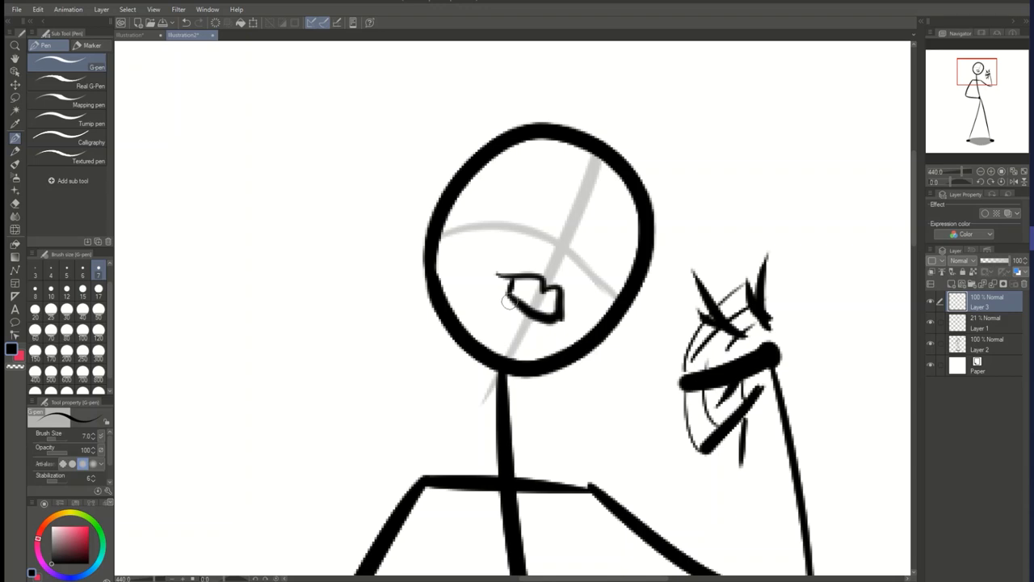
pyautogui.moveTo(509, 303)
pyautogui.mouseDown()
pyautogui.moveTo(514, 318)
pyautogui.moveTo(534, 304)
pyautogui.moveTo(517, 326)
pyautogui.moveTo(530, 327)
pyautogui.mouseUp()
pyautogui.moveTo(536, 316)
pyautogui.mouseDown()
pyautogui.moveTo(532, 333)
pyautogui.moveTo(533, 312)
pyautogui.mouseUp()
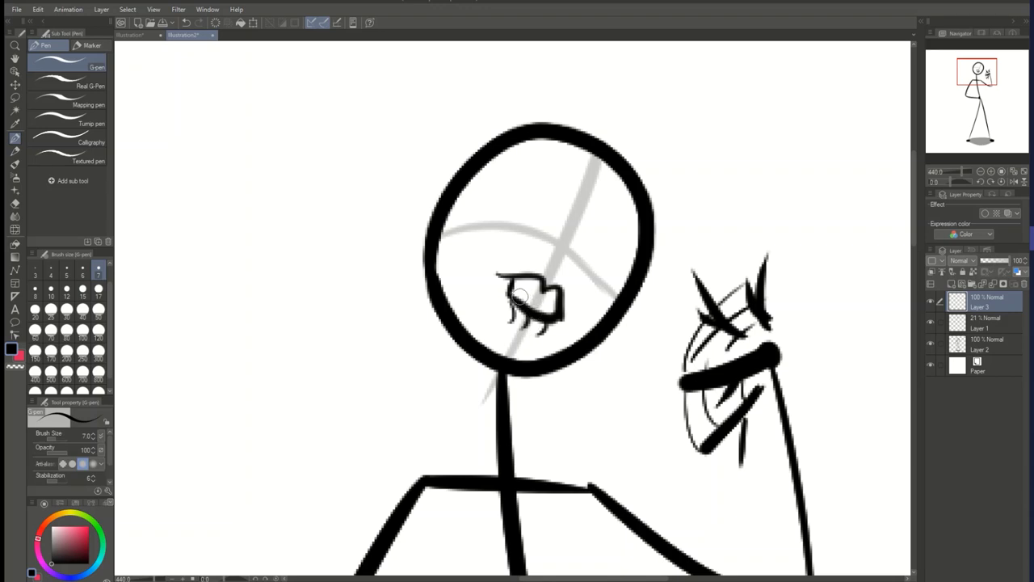
# - Draw the dividing teeth lines inside the mouth and extend both mouth corners slightly
pyautogui.moveTo(519, 298); pyautogui.dragTo(540, 272)
pyautogui.moveTo(533, 309); pyautogui.dragTo(554, 281)
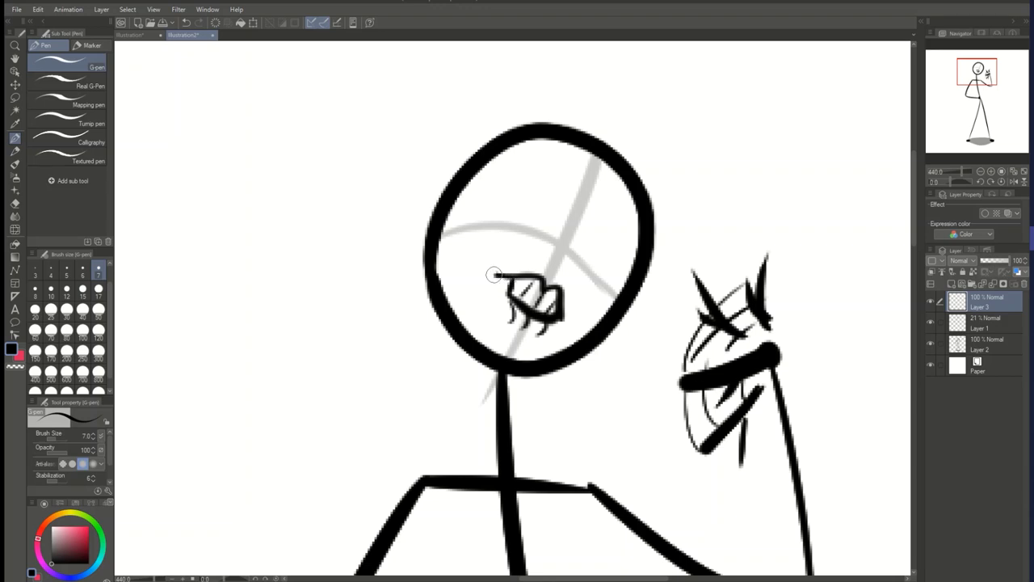
pyautogui.moveTo(496, 276); pyautogui.dragTo(491, 275)
pyautogui.moveTo(562, 317); pyautogui.dragTo(564, 327)
# - Draw a wavy brow line across the upper face, erase its middle with the transparent colour, and return to black
pyautogui.moveTo(505, 179)
pyautogui.mouseDown()
pyautogui.moveTo(545, 174)
pyautogui.moveTo(563, 185)
pyautogui.moveTo(606, 267)
pyautogui.moveTo(622, 267)
pyautogui.moveTo(631, 247)
pyautogui.mouseUp()
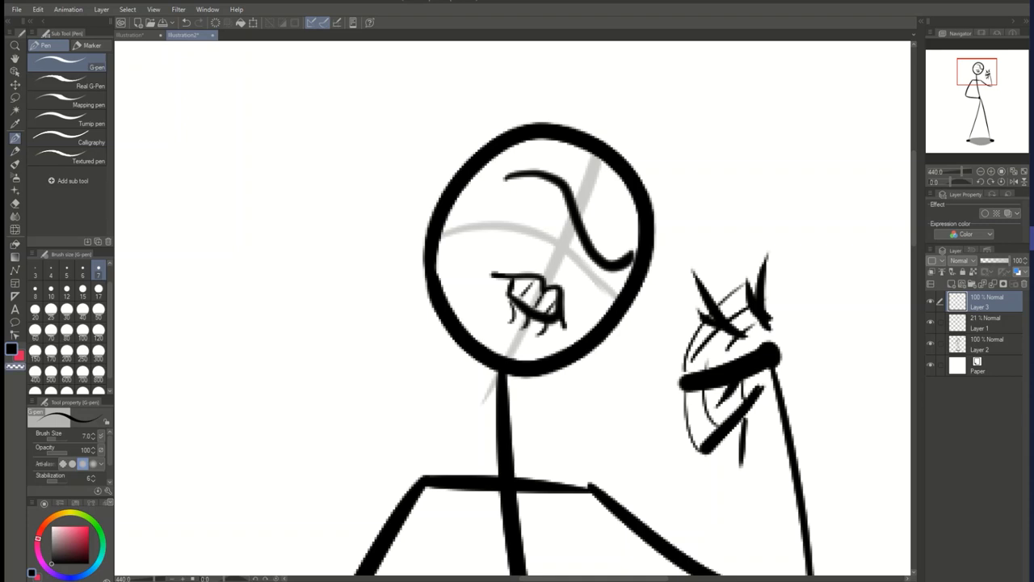
pyautogui.click(14, 366)
pyautogui.moveTo(572, 240); pyautogui.dragTo(588, 223)
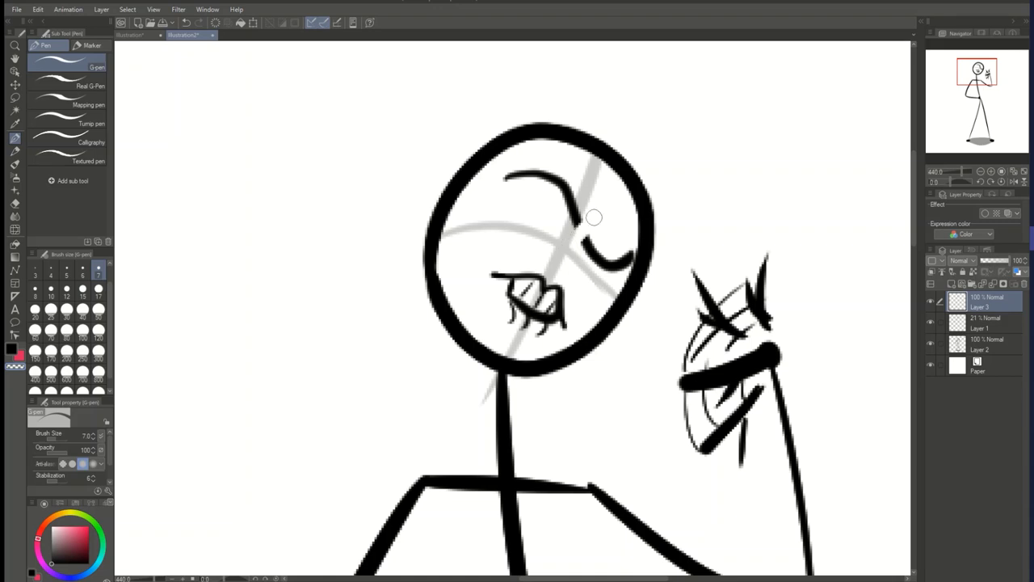
pyautogui.moveTo(575, 224); pyautogui.dragTo(577, 234)
pyautogui.click(11, 349)
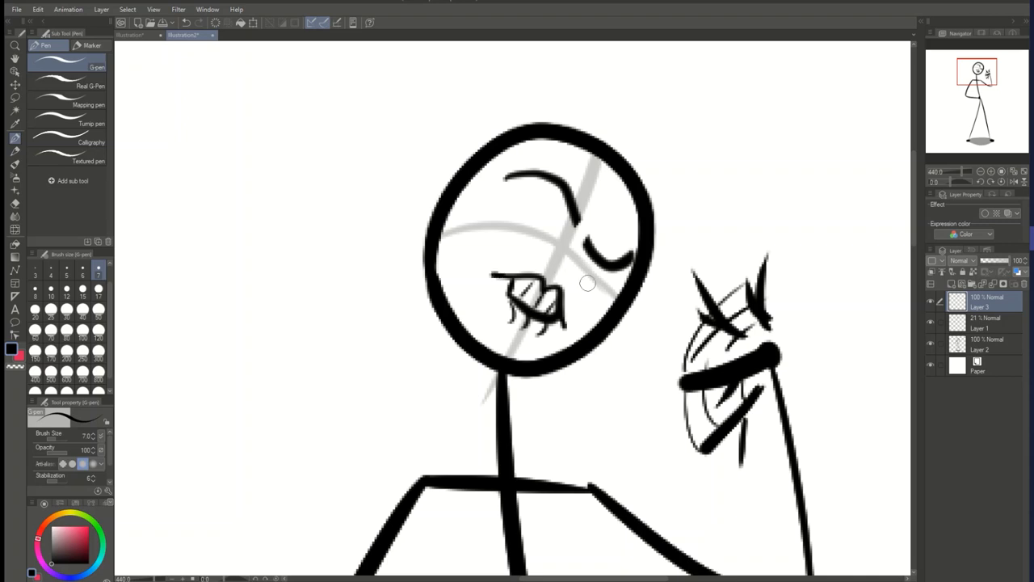
# - Draw the nose with a nostril dot below the brow gap and outline the open eye under the left brow
pyautogui.moveTo(589, 254); pyautogui.dragTo(586, 240)
pyautogui.moveTo(580, 265); pyautogui.dragTo(564, 286)
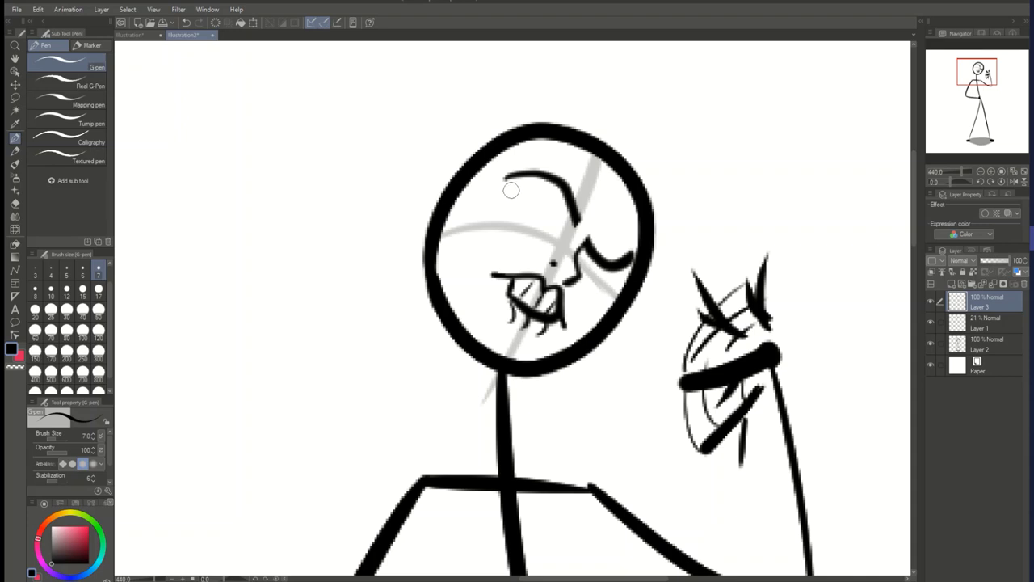
pyautogui.moveTo(512, 189)
pyautogui.mouseDown()
pyautogui.moveTo(541, 197)
pyautogui.moveTo(554, 224)
pyautogui.mouseUp()
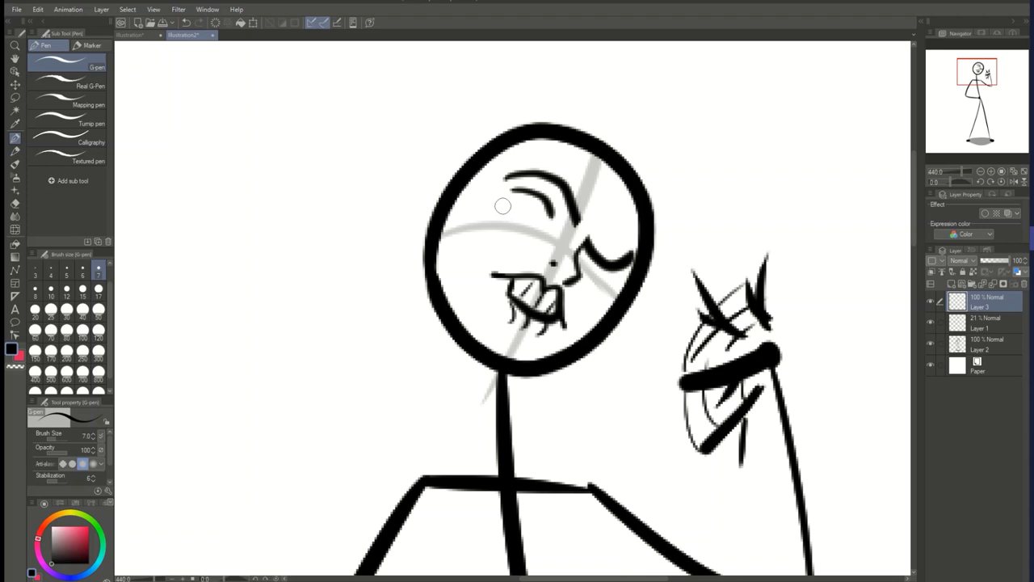
pyautogui.moveTo(495, 203); pyautogui.dragTo(554, 227)
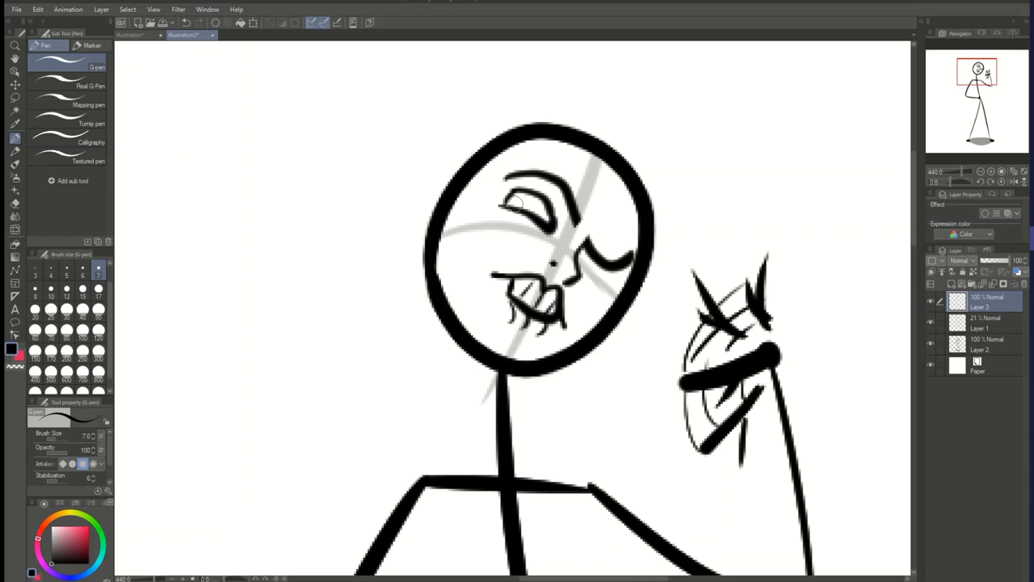
# - Draw a filled black pupil at the outer side of the left eye, redoing one stroke
pyautogui.click(519, 198)
pyautogui.moveTo(514, 199); pyautogui.dragTo(517, 211)
pyautogui.hotkey('ctrl', 'z')
pyautogui.moveTo(514, 199); pyautogui.dragTo(524, 204)
pyautogui.moveTo(514, 198); pyautogui.dragTo(523, 204)
# - Draw the narrowed right eye with its lower lid and dark inner corner under the right brow, undoing unwanted strokes
pyautogui.moveTo(591, 271)
pyautogui.mouseDown()
pyautogui.moveTo(616, 284)
pyautogui.moveTo(622, 265)
pyautogui.moveTo(624, 276)
pyautogui.moveTo(585, 267)
pyautogui.mouseUp()
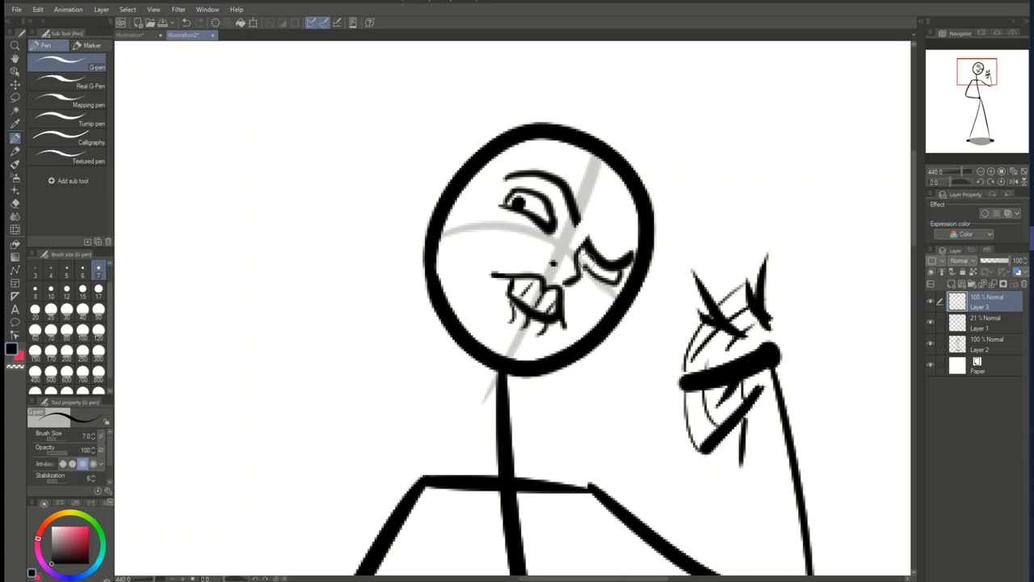
pyautogui.moveTo(585, 270); pyautogui.dragTo(592, 252)
pyautogui.moveTo(586, 273); pyautogui.dragTo(591, 257)
pyautogui.hotkey('ctrl', 'z')
pyautogui.click(591, 266)
pyautogui.moveTo(589, 271); pyautogui.dragTo(593, 262)
pyautogui.hotkey('ctrl', 'z')
pyautogui.moveTo(595, 260); pyautogui.dragTo(591, 265)
pyautogui.hotkey('ctrl', 'z')
# - Add short wrinkle lines above the nose and scatter small sweat drops over the face
pyautogui.moveTo(536, 239); pyautogui.dragTo(557, 238)
pyautogui.moveTo(606, 225); pyautogui.dragTo(604, 235)
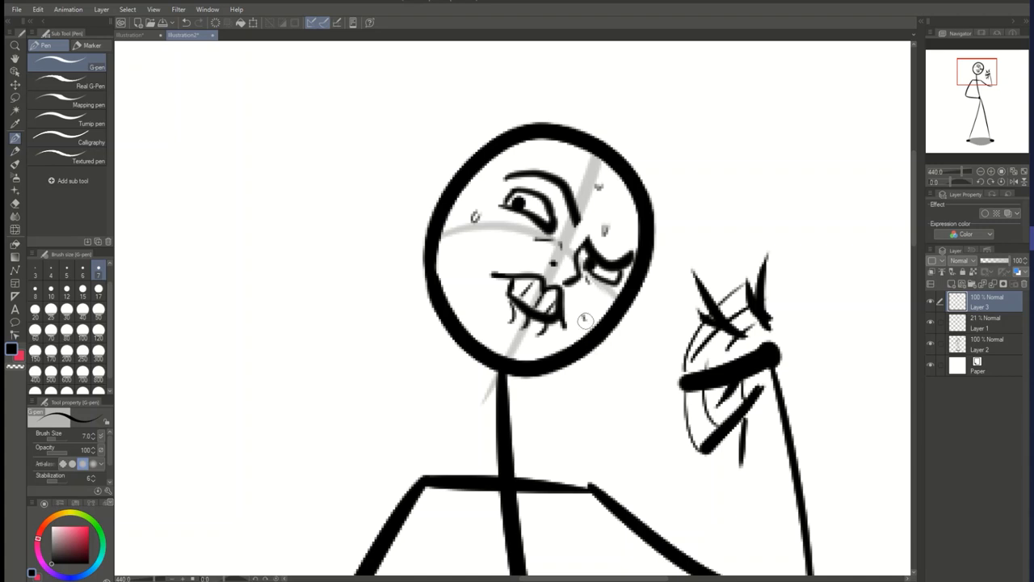
pyautogui.moveTo(583, 314); pyautogui.dragTo(587, 319)
pyautogui.moveTo(536, 346); pyautogui.dragTo(539, 350)
# - Delete the 21 % opacity face guideline layer
pyautogui.click(986, 323)
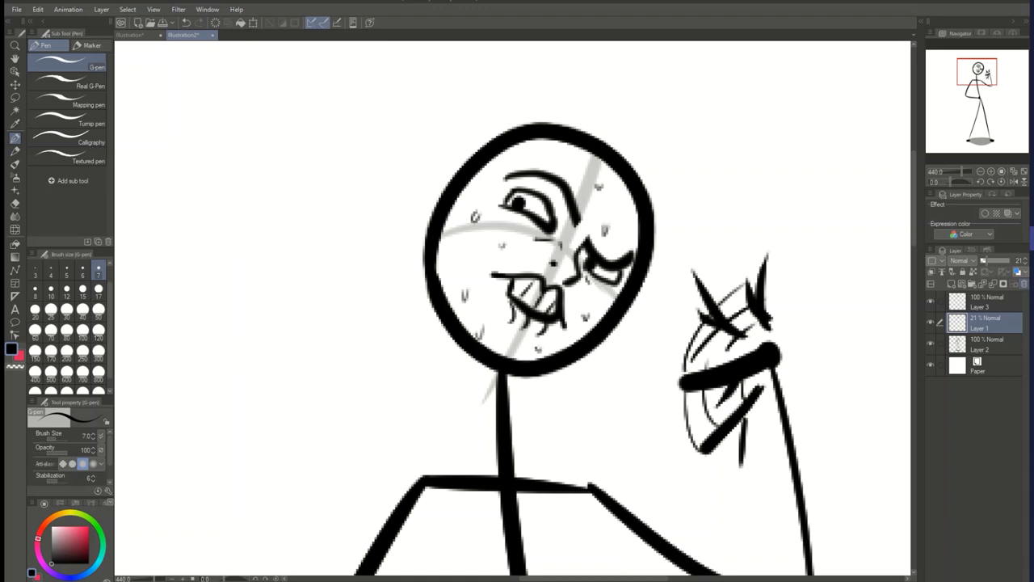
pyautogui.click(1023, 284)
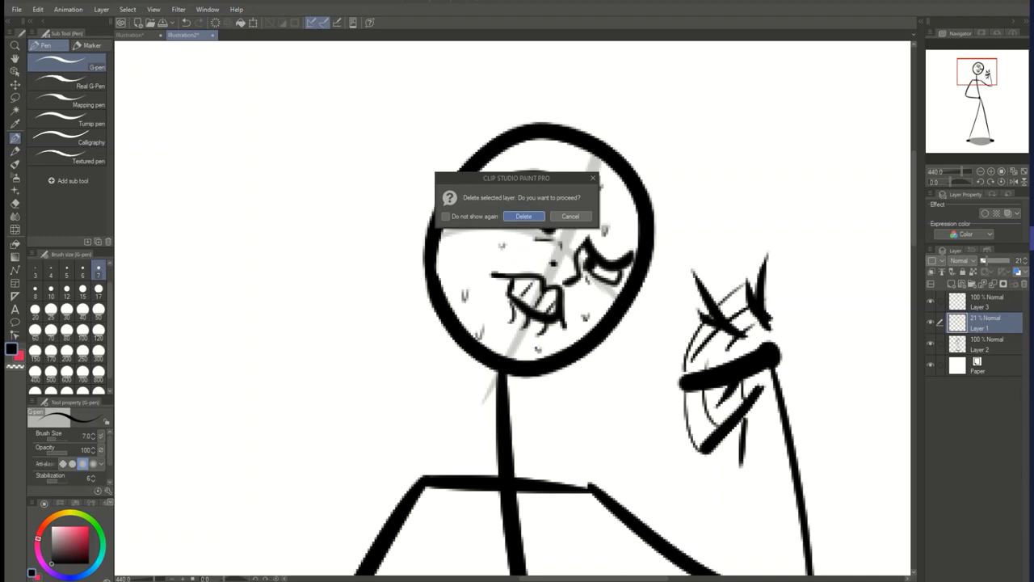
pyautogui.click(523, 215)
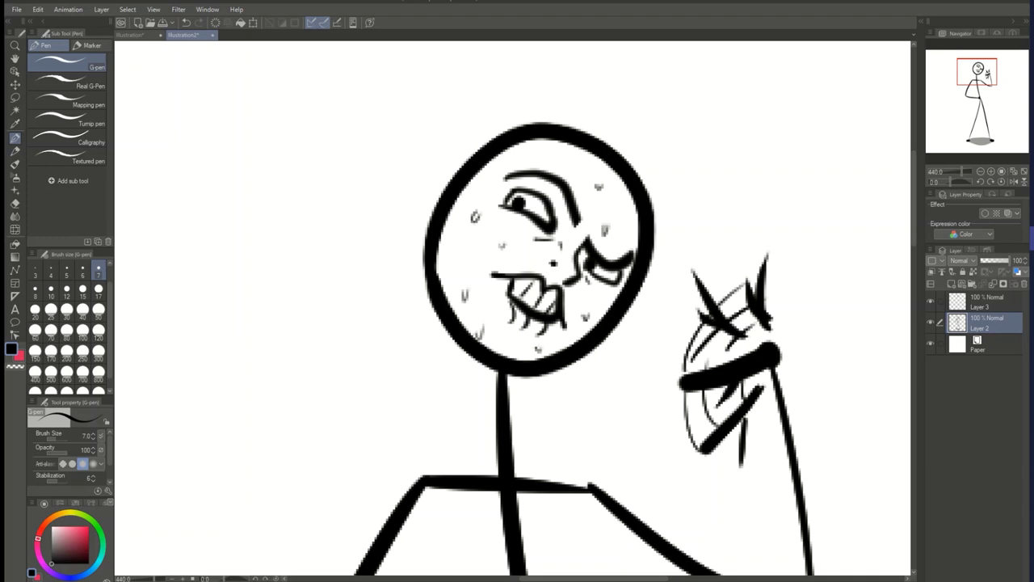
# - Add a raster layer above the face drawing and draw slanted pink blush lines under both eyes
pyautogui.click(988, 301)
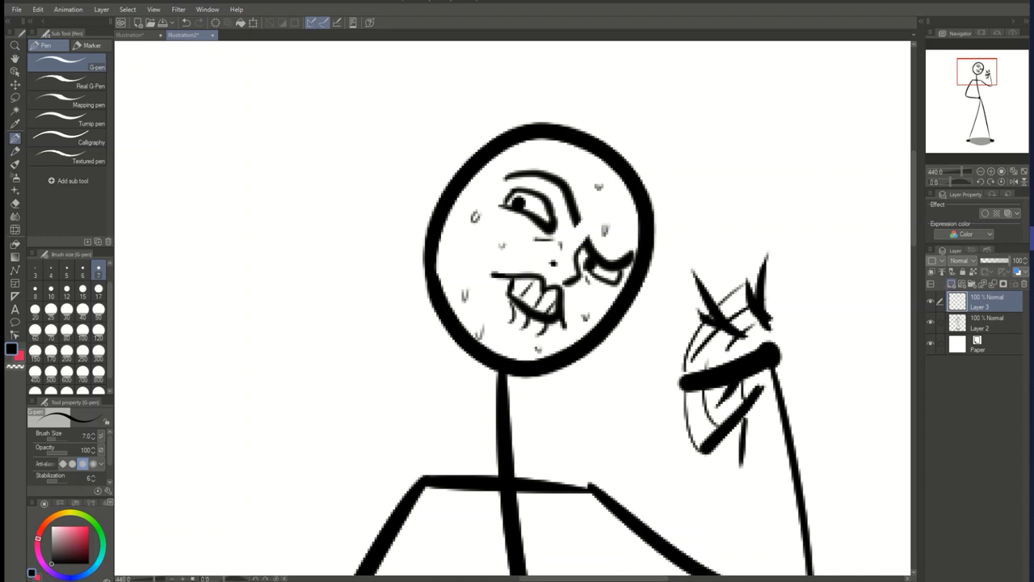
pyautogui.click(951, 284)
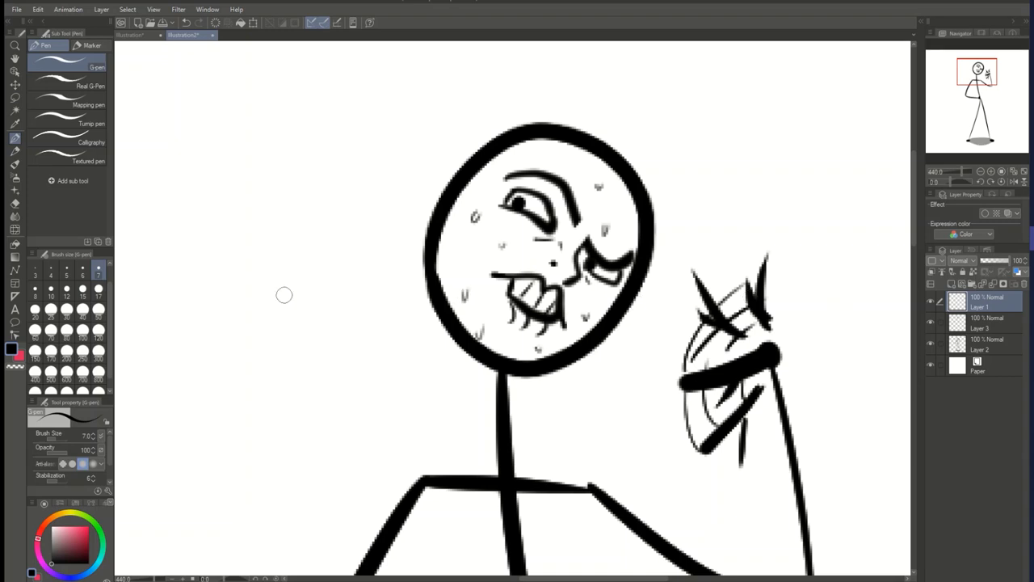
pyautogui.click(15, 334)
pyautogui.press('x')
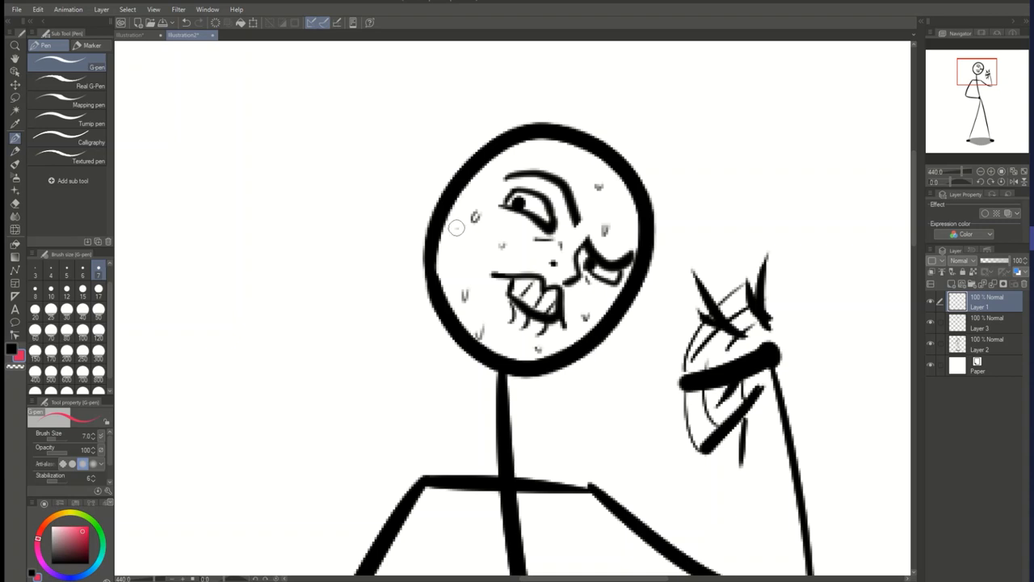
pyautogui.moveTo(457, 227); pyautogui.dragTo(495, 216)
pyautogui.moveTo(459, 234); pyautogui.dragTo(504, 224)
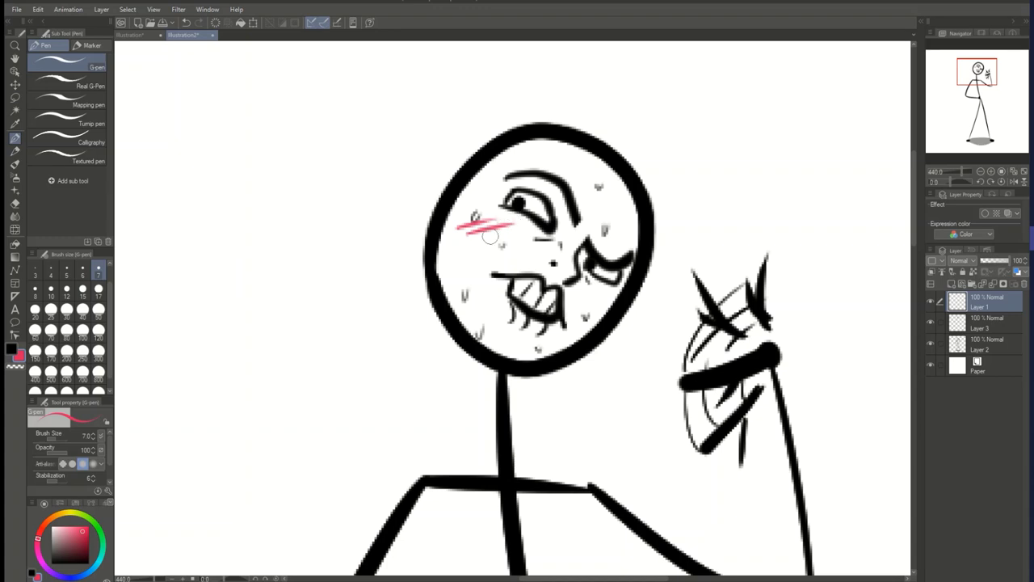
pyautogui.moveTo(485, 240); pyautogui.dragTo(527, 232)
pyautogui.moveTo(506, 242); pyautogui.dragTo(548, 241)
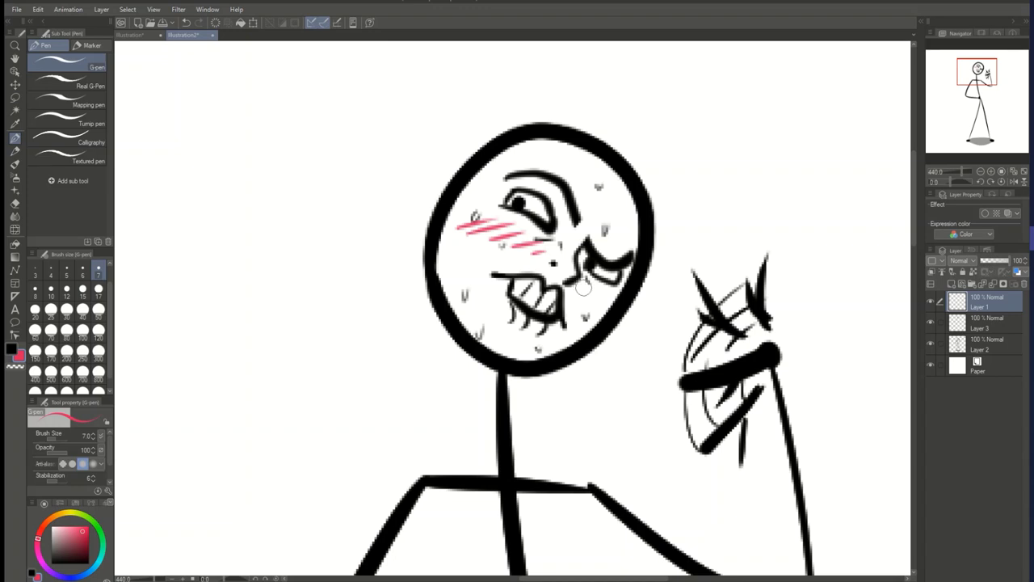
pyautogui.moveTo(585, 287); pyautogui.dragTo(586, 298)
# - Lower the blush layer's opacity to 46 %
pyautogui.click(993, 260)
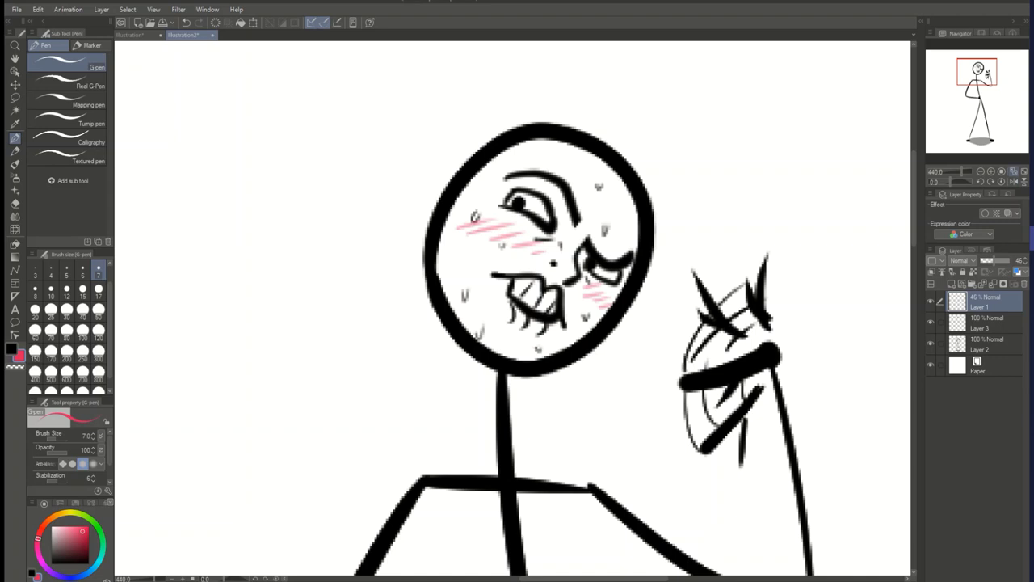
pyautogui.hotkey('ctrl', '0')
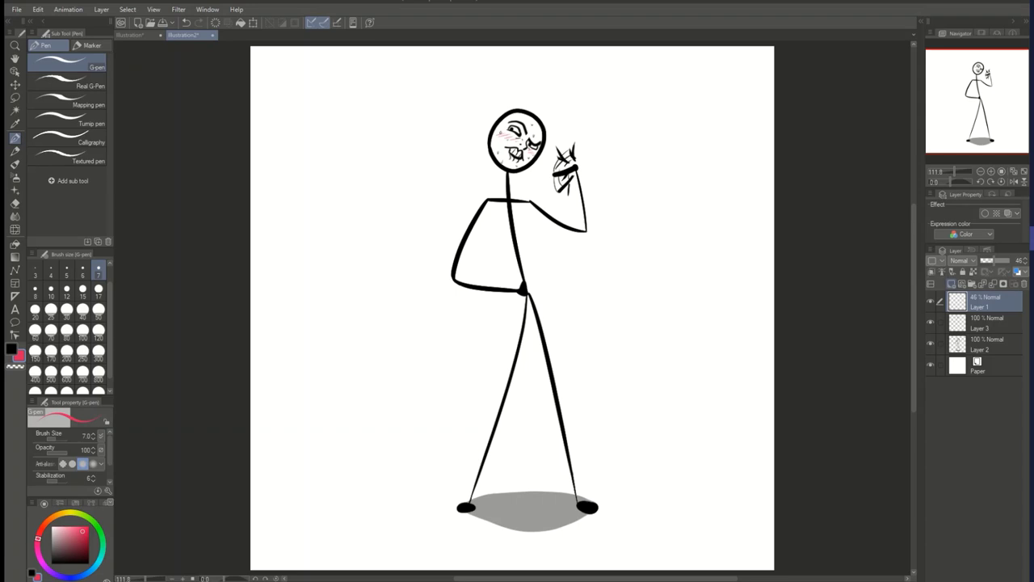
# - Add a new raster layer above the blush layer and try to apply Mesh Transformation to it
pyautogui.hotkey('ctrl', 'shift', 'n')
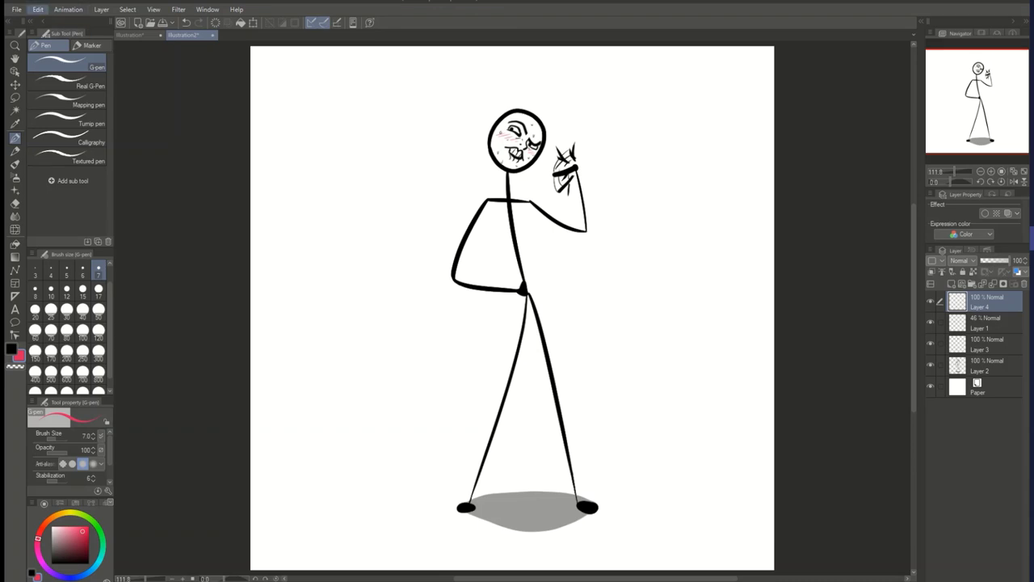
pyautogui.click(38, 9)
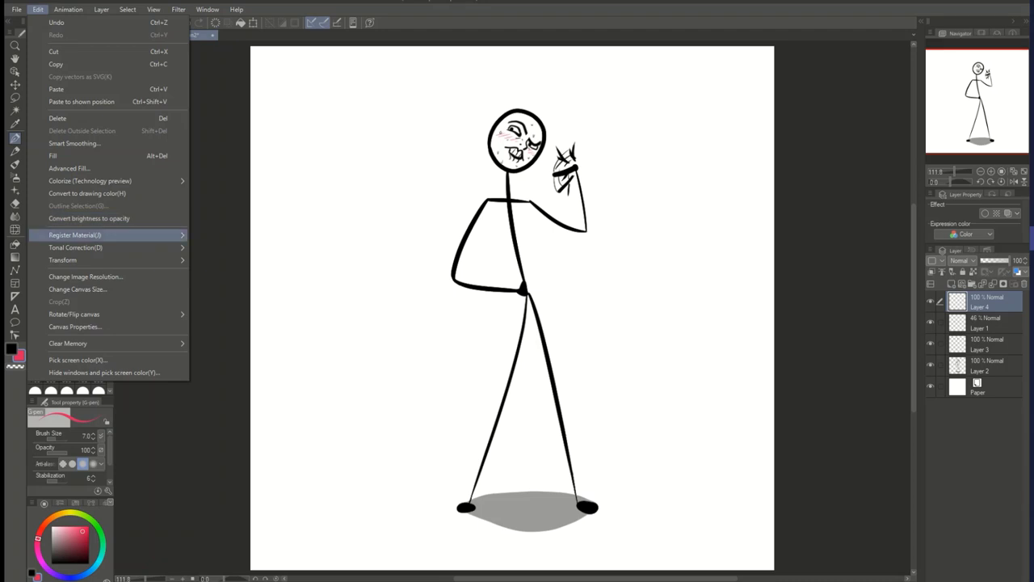
pyautogui.press('Right')
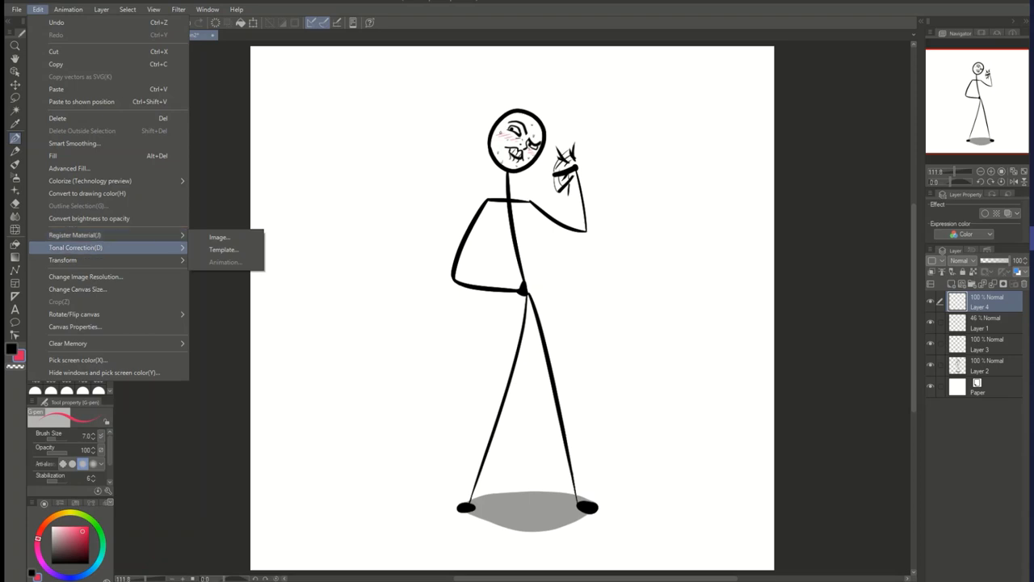
pyautogui.press('Right')
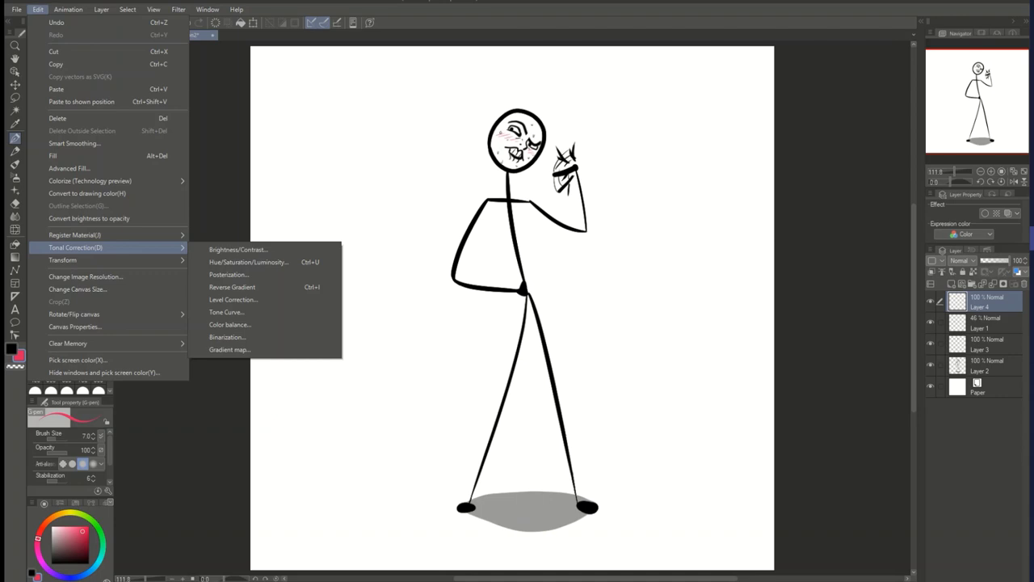
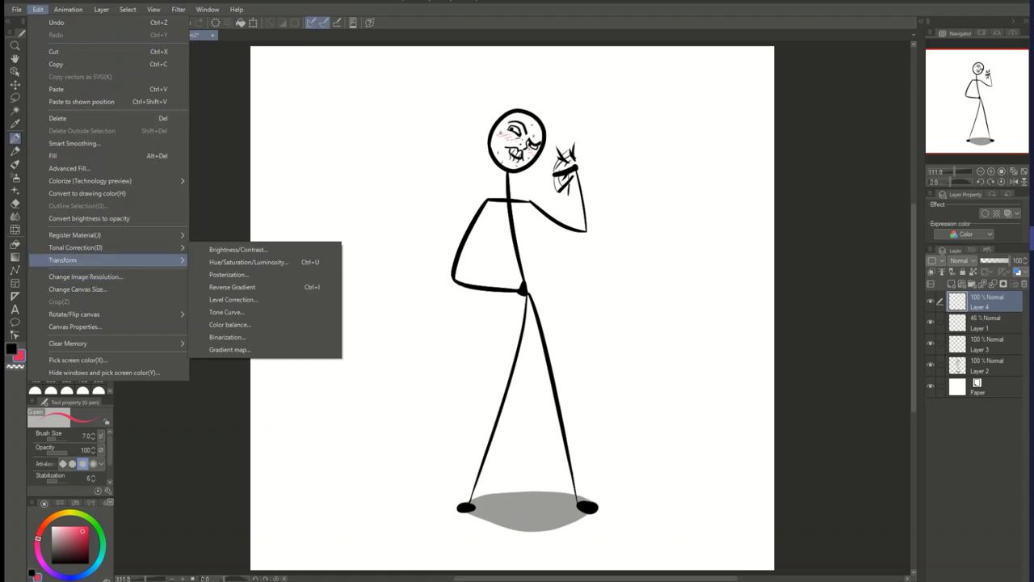
pyautogui.moveTo(105, 259)
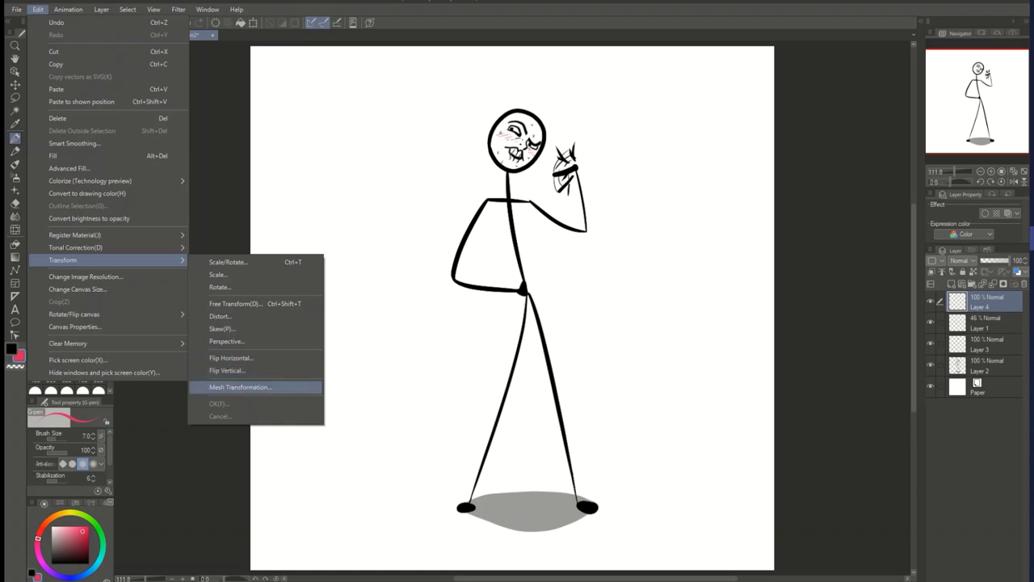
pyautogui.click(239, 387)
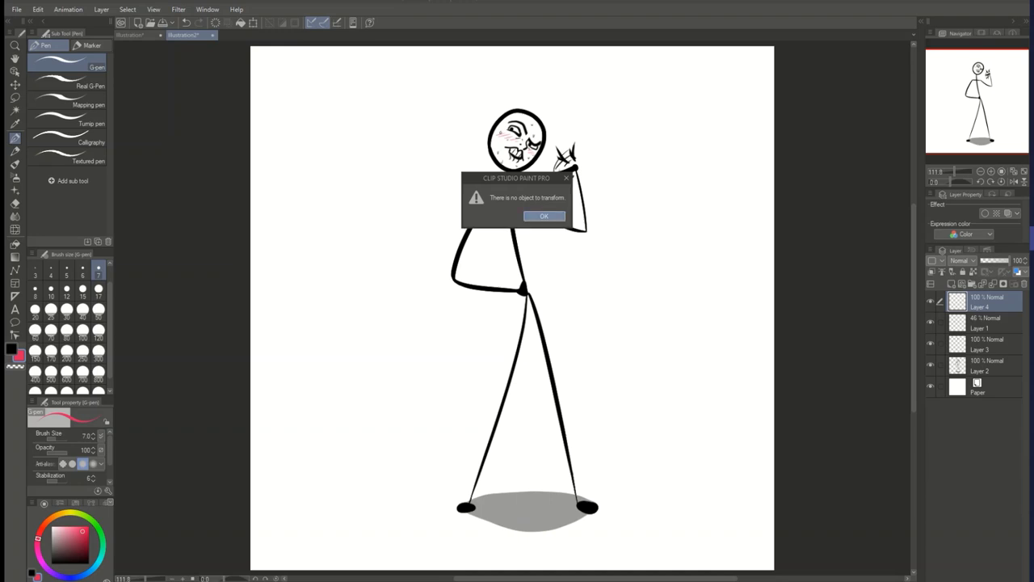
# - Delete the empty Layer 4 and merge the blush and face layers down into the stick figure layer
pyautogui.press('Return')
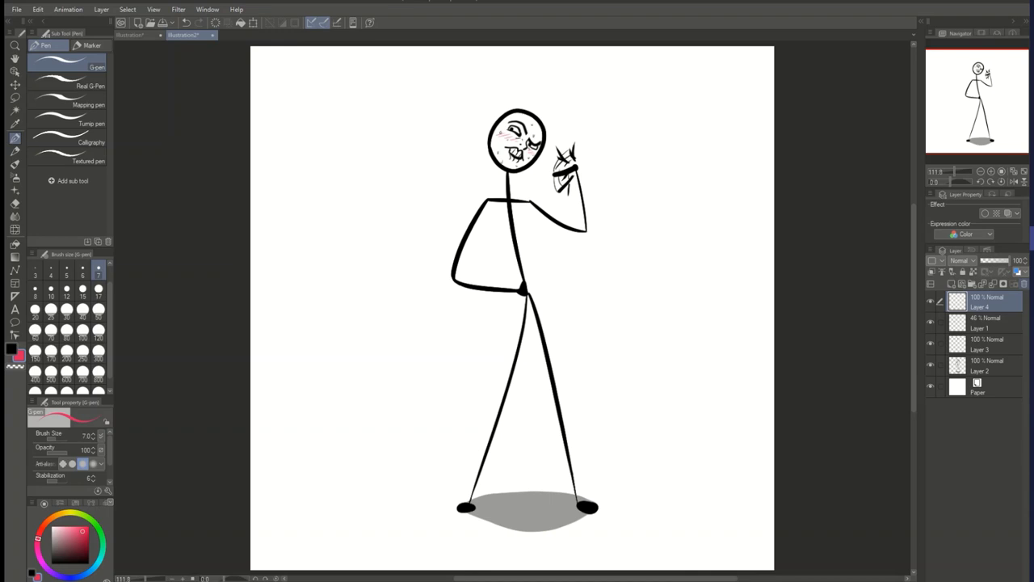
pyautogui.click(1023, 284)
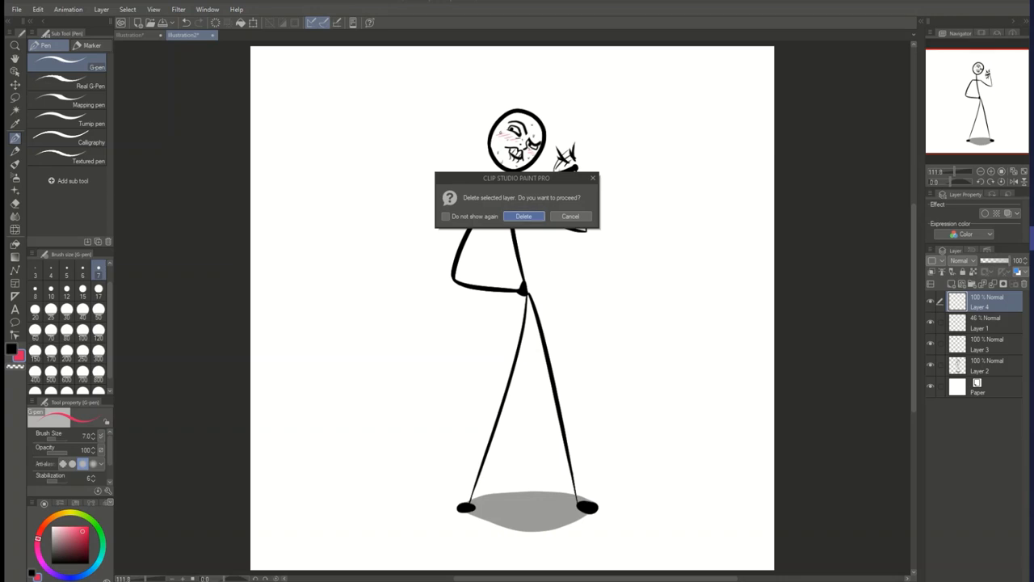
pyautogui.press('Return')
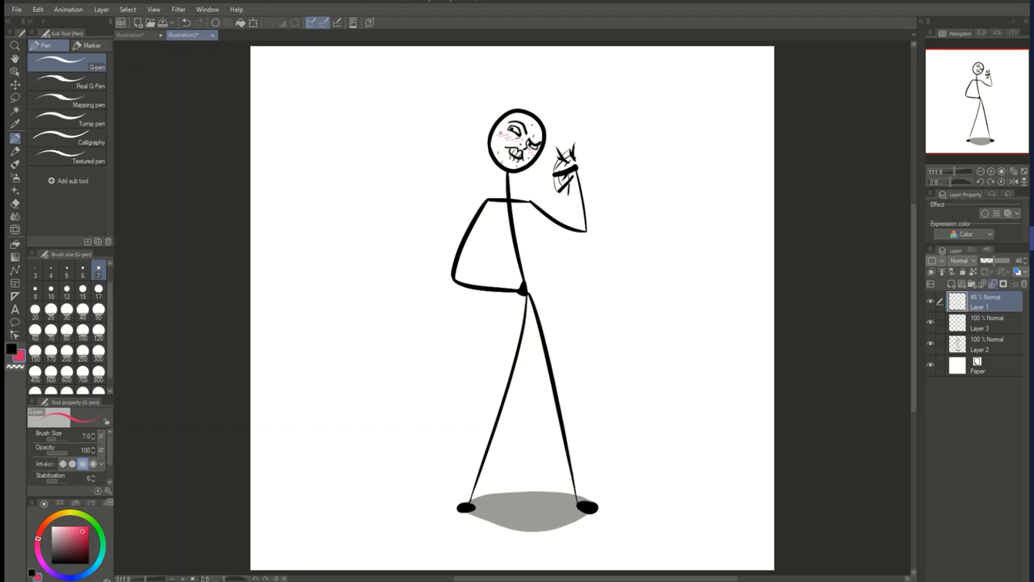
pyautogui.hotkey('ctrl', 'e')
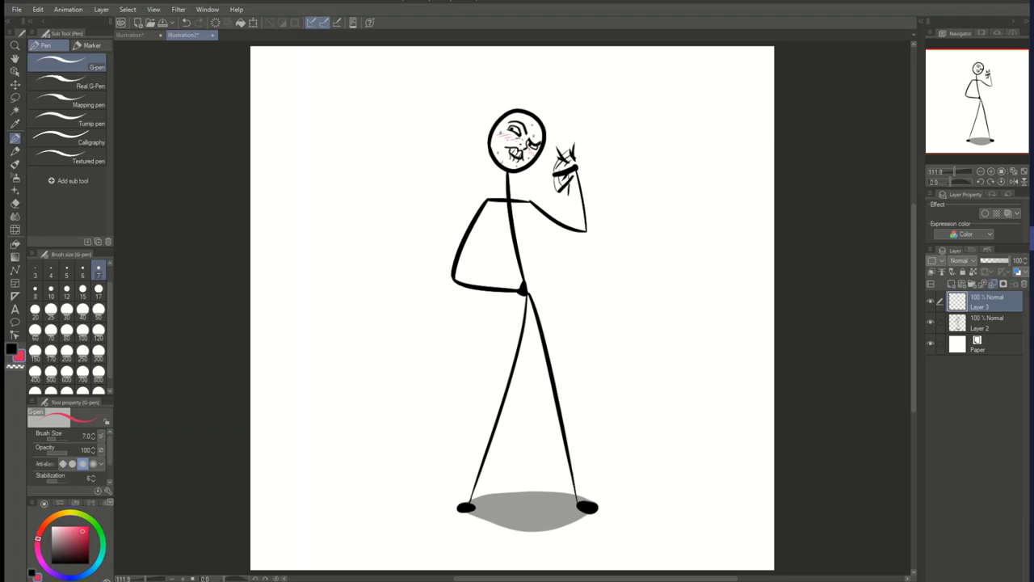
pyautogui.hotkey('ctrl', 'e')
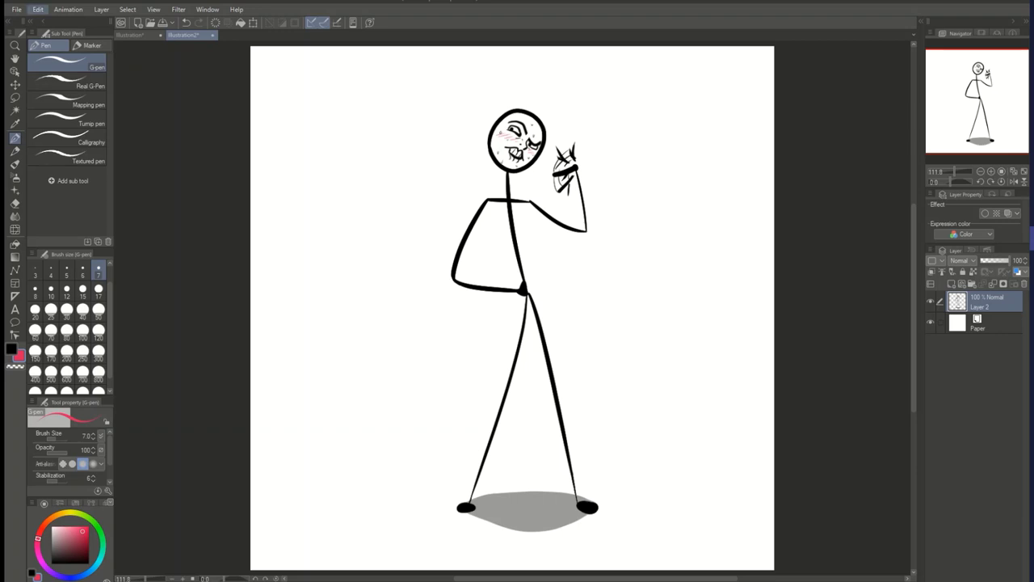
# - Start a Mesh Transformation on the merged stick figure layer and mirror the canvas view horizontally
pyautogui.click(37, 8)
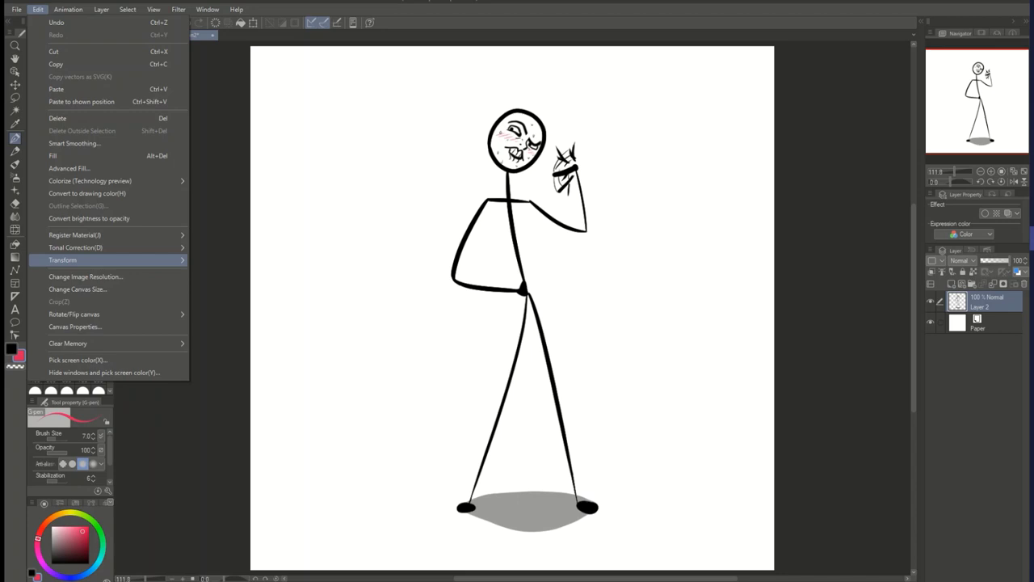
pyautogui.moveTo(81, 259)
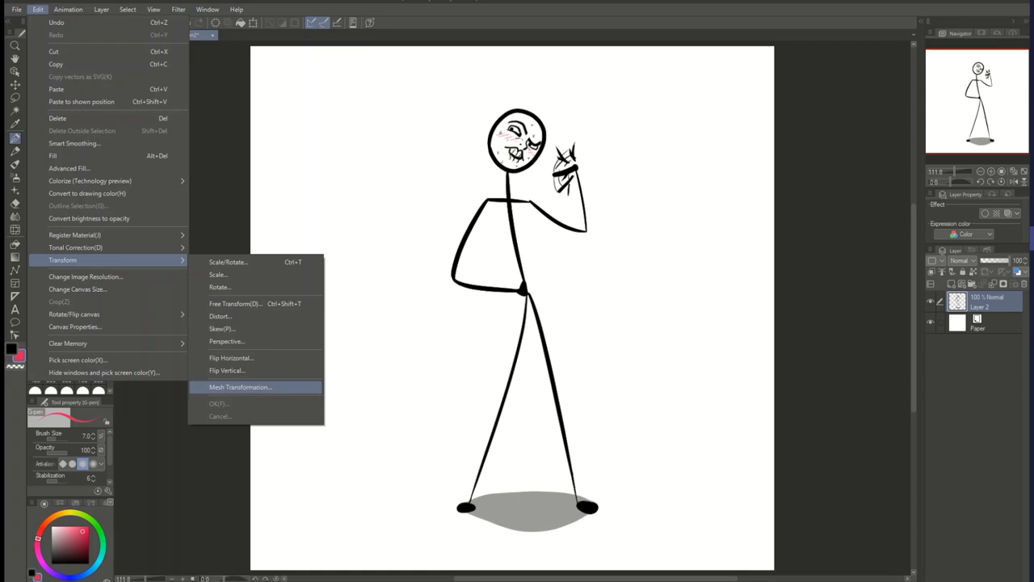
pyautogui.press('Escape')
pyautogui.press('Escape')
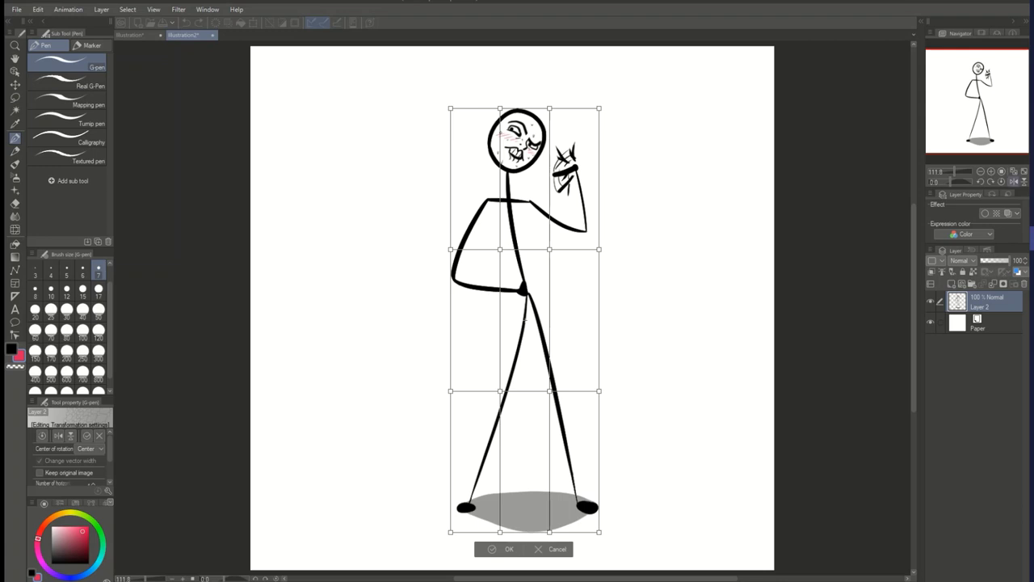
pyautogui.click(1014, 181)
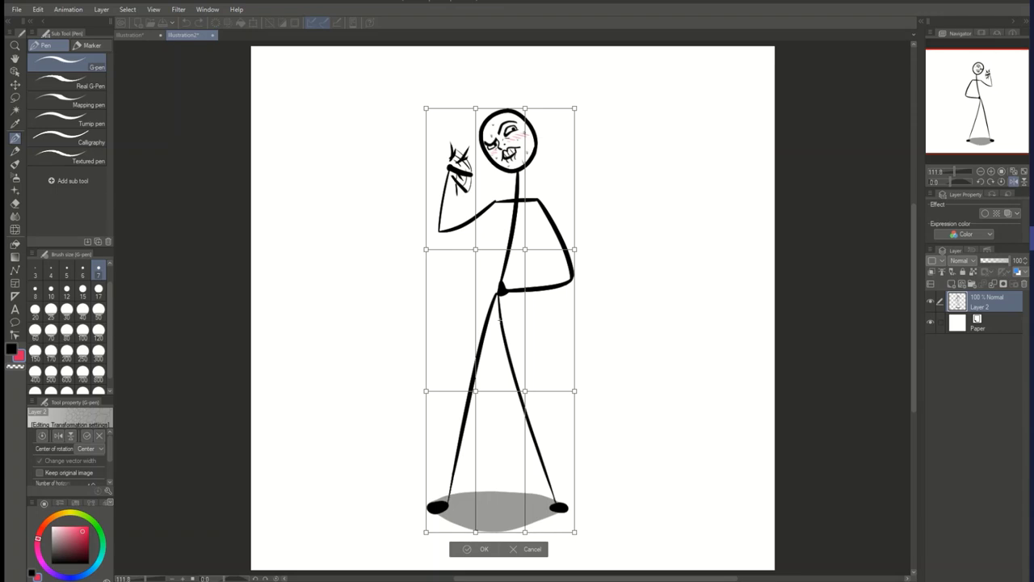
# - Raise the row of mesh points across the torso slightly, moving the raised arm's elbow outward and the bent arm's elbow inward
pyautogui.moveTo(426, 248); pyautogui.dragTo(417, 241)
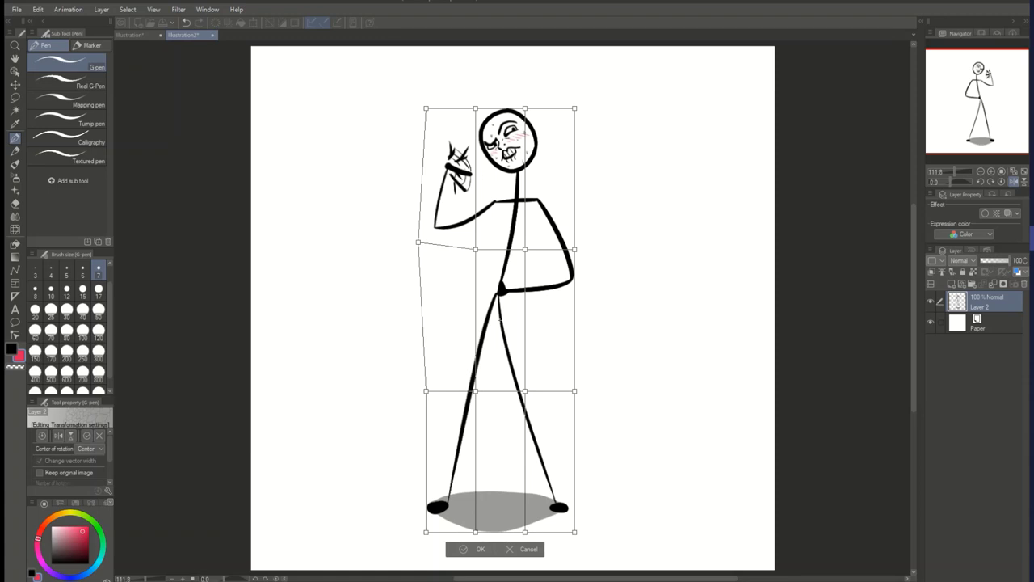
pyautogui.moveTo(574, 249); pyautogui.dragTo(572, 238)
pyautogui.moveTo(571, 237); pyautogui.dragTo(569, 235)
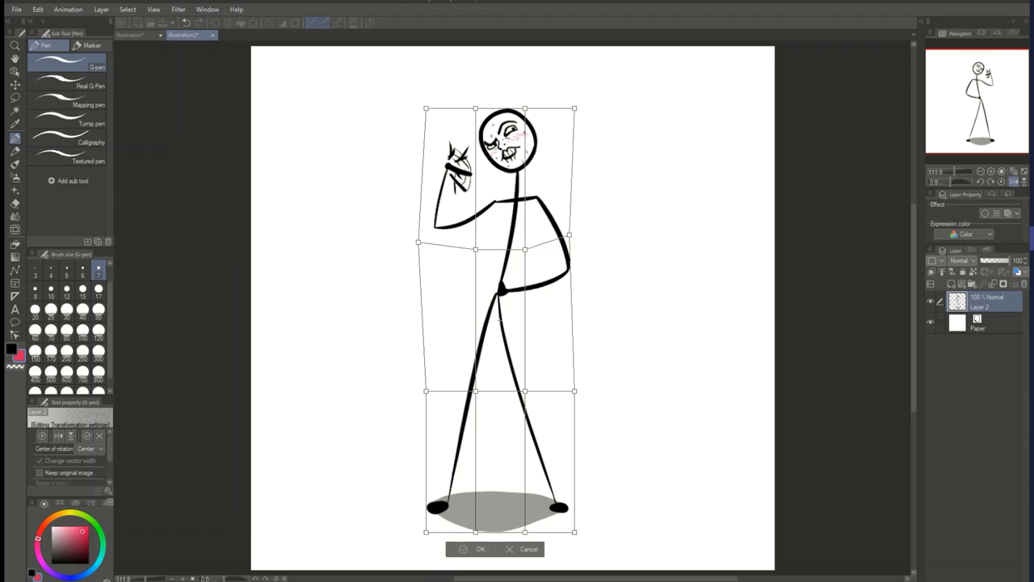
pyautogui.moveTo(525, 248); pyautogui.dragTo(523, 244)
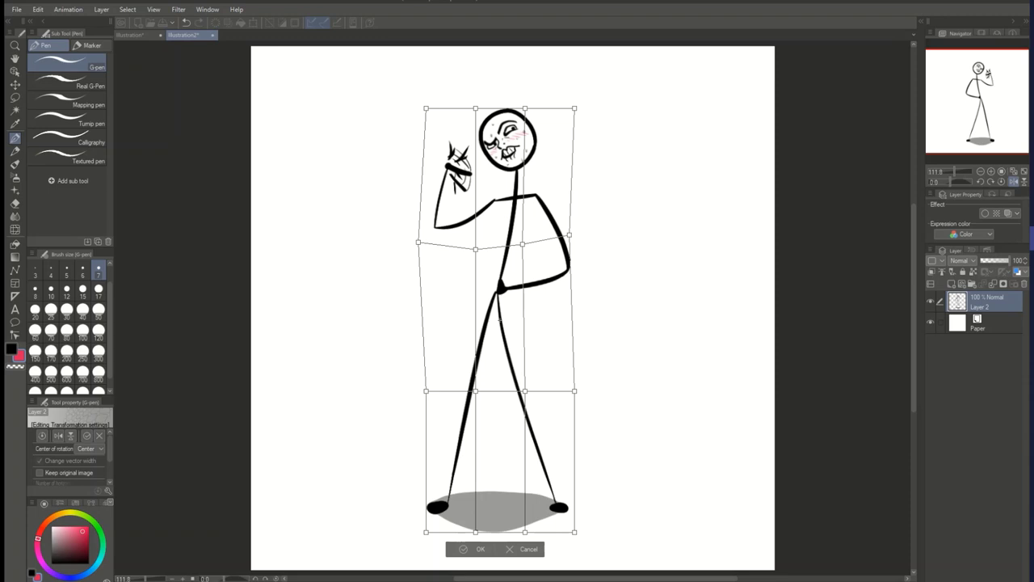
pyautogui.moveTo(475, 249); pyautogui.dragTo(474, 247)
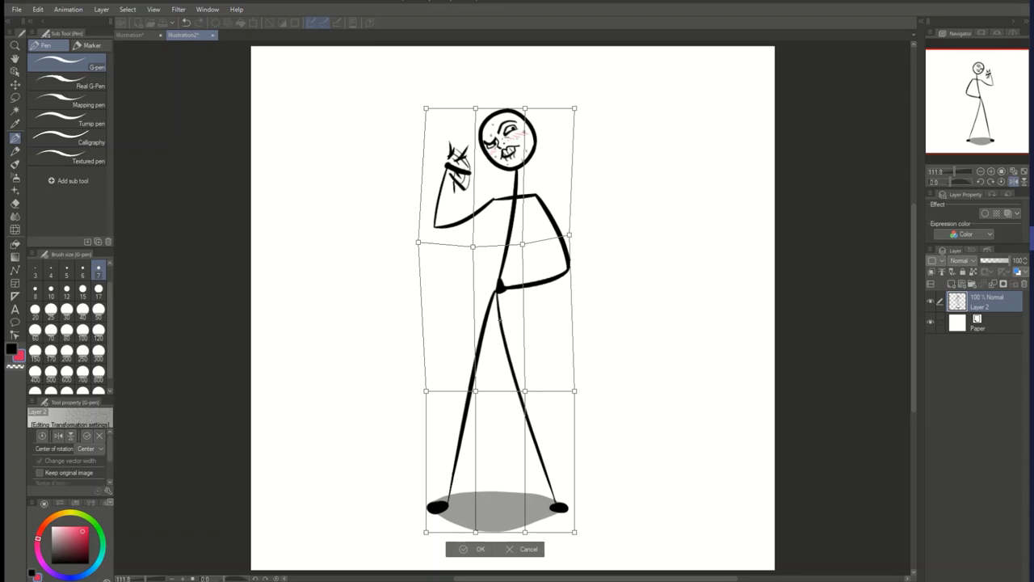
pyautogui.moveTo(473, 246); pyautogui.dragTo(473, 247)
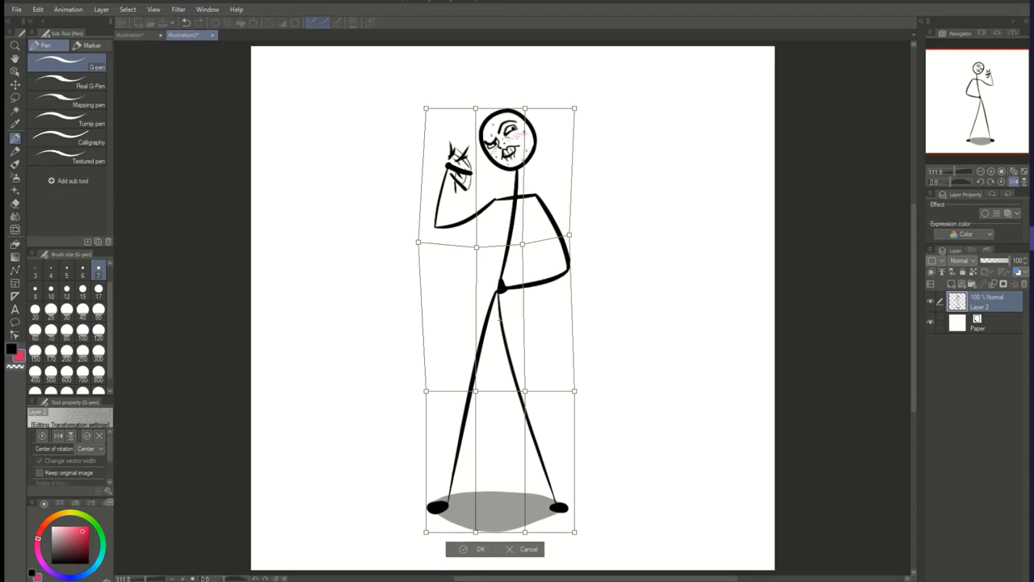
# - Spread the two inner mesh points at knee level slightly apart to bow the legs outward
pyautogui.moveTo(475, 391); pyautogui.dragTo(470, 391)
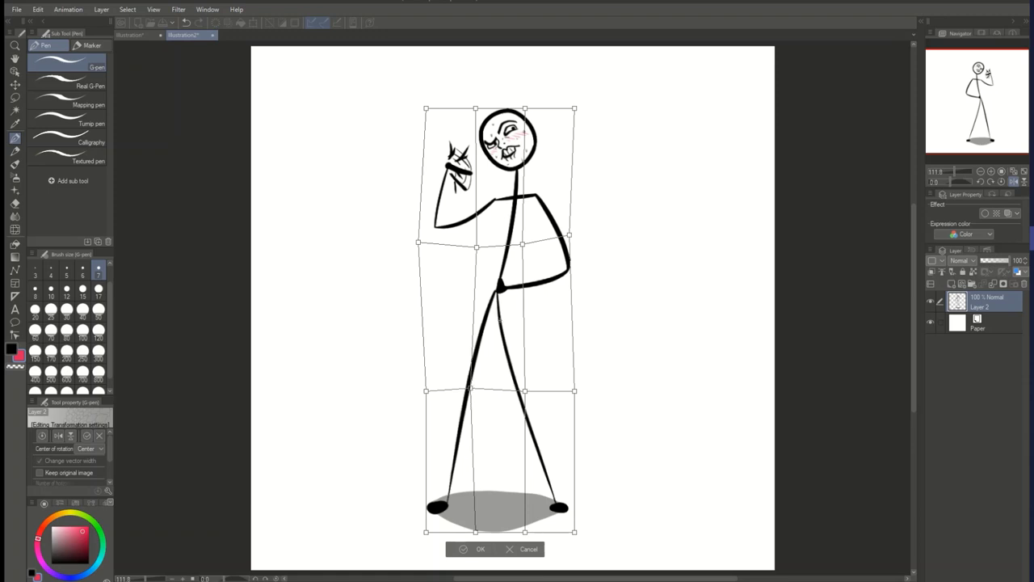
pyautogui.moveTo(469, 391); pyautogui.dragTo(468, 391)
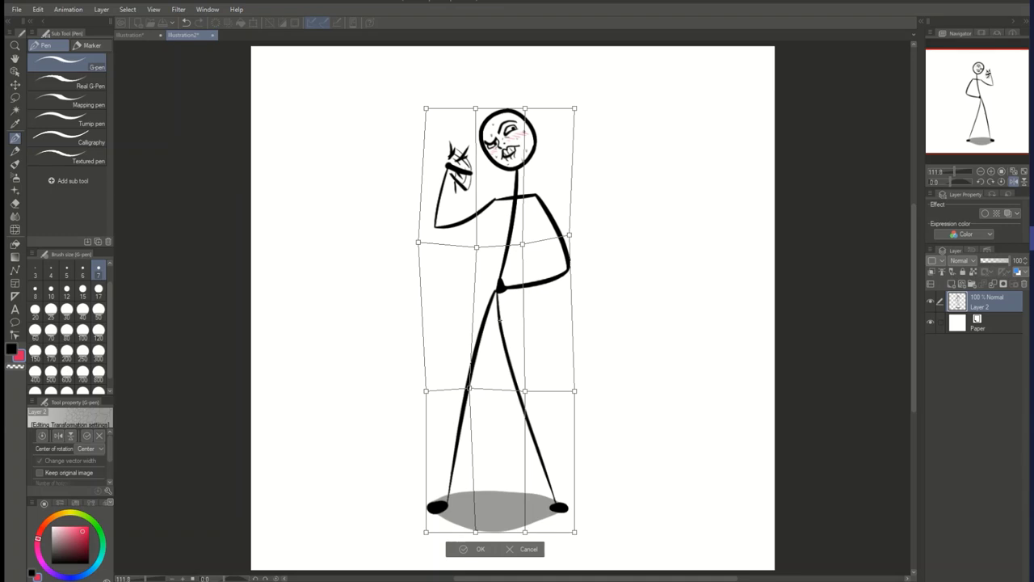
pyautogui.moveTo(524, 390); pyautogui.dragTo(529, 390)
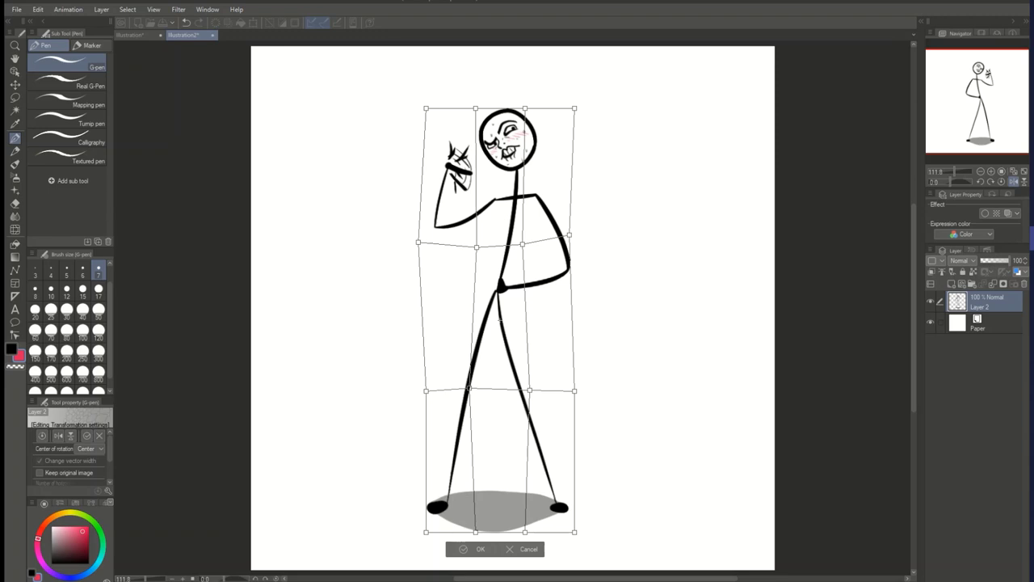
# - Widen the stance by pulling the mesh corners at the feet outward and adjusting the inner base points, apply the transformation and unmirror the view
pyautogui.moveTo(573, 532); pyautogui.dragTo(580, 531)
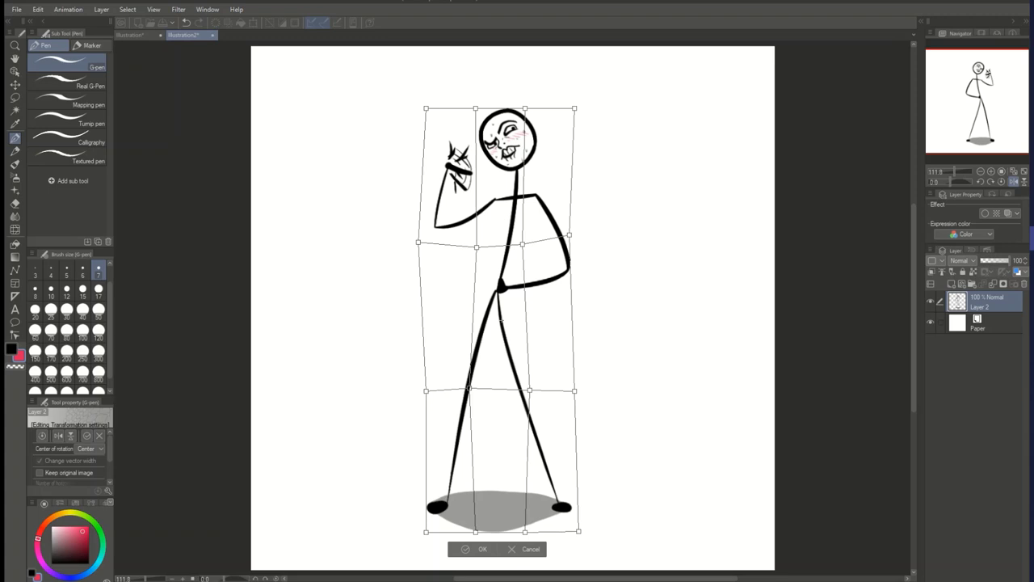
pyautogui.moveTo(580, 530); pyautogui.dragTo(580, 531)
pyautogui.moveTo(426, 531); pyautogui.dragTo(418, 529)
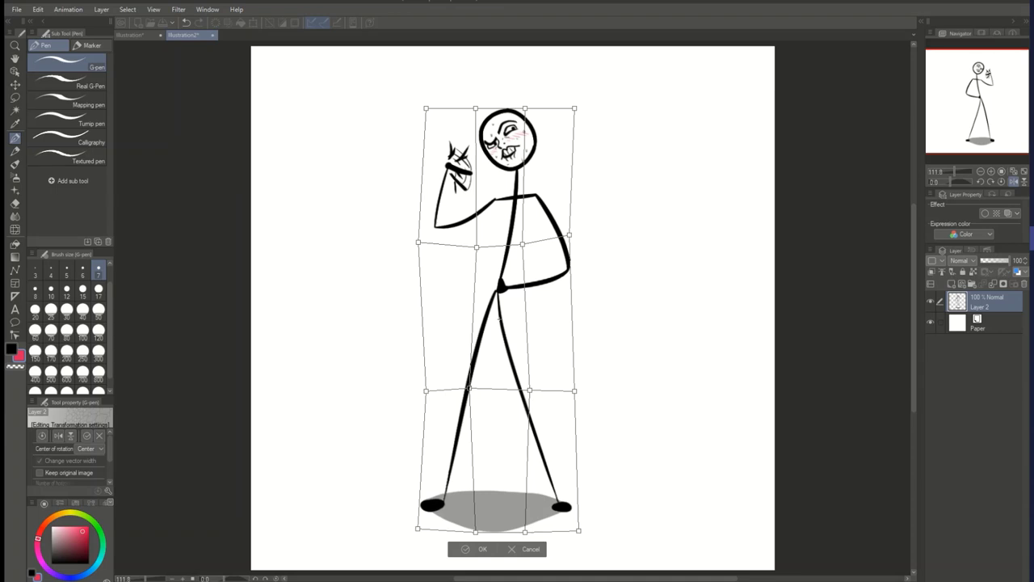
pyautogui.moveTo(418, 530); pyautogui.dragTo(418, 530)
pyautogui.moveTo(475, 532); pyautogui.dragTo(467, 528)
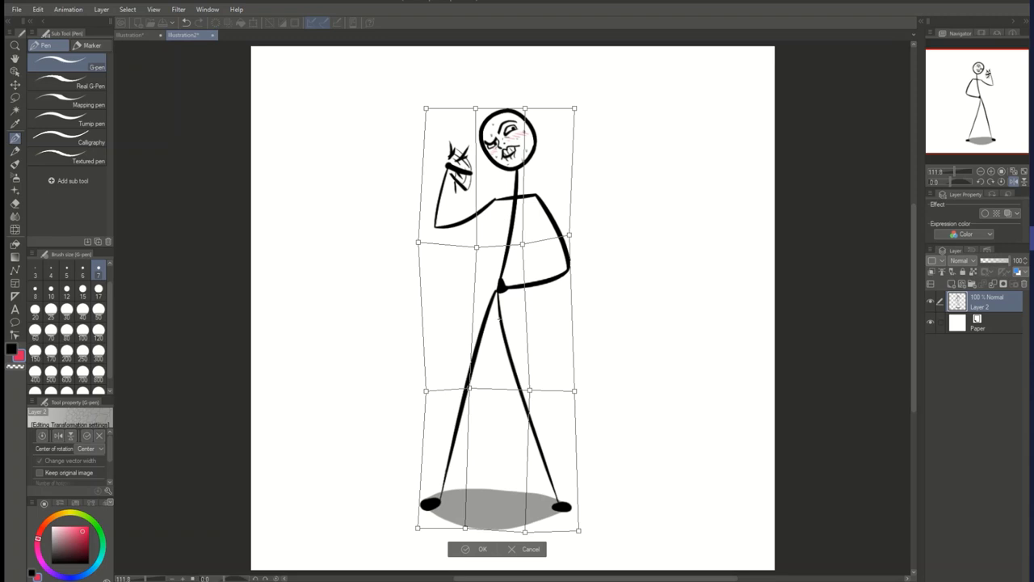
pyautogui.moveTo(525, 530); pyautogui.dragTo(524, 530)
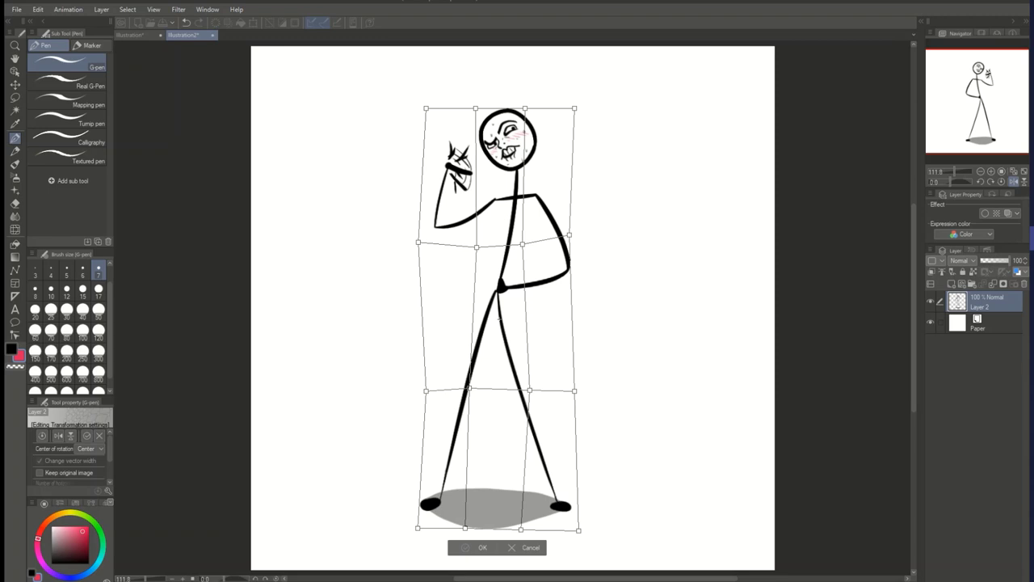
pyautogui.press('Return')
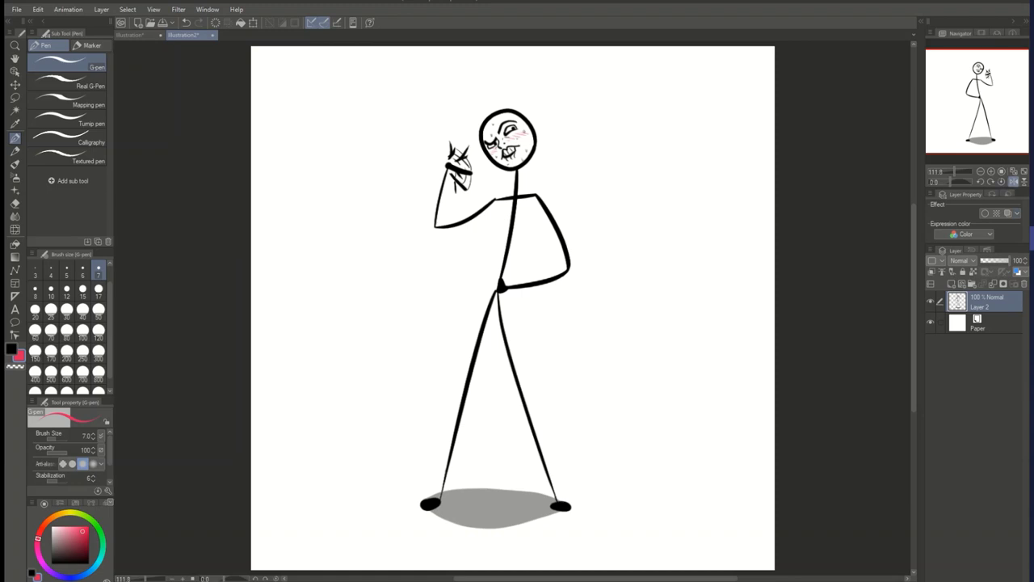
pyautogui.click(1014, 181)
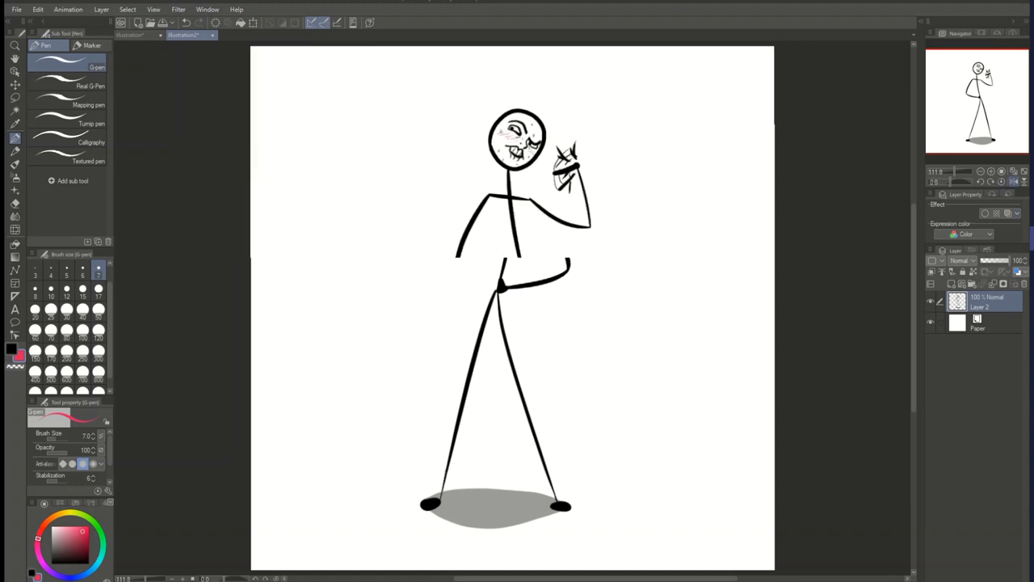